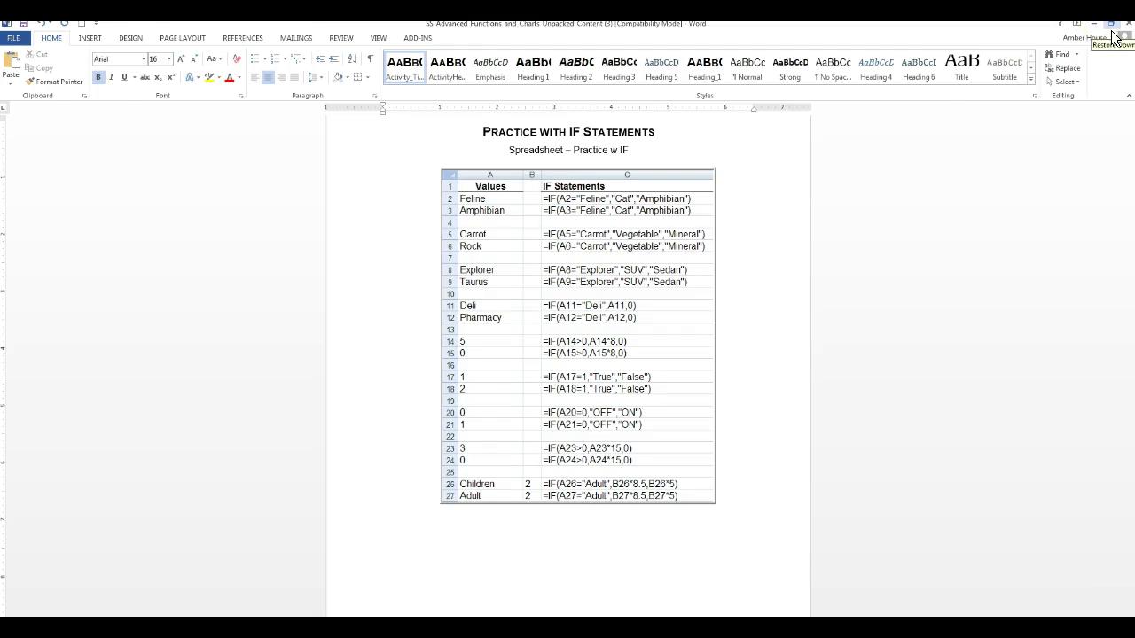
Restore the maximized Word document and the blank Excel workbook to smaller floating windows.
{"action": "left_click", "coordinate": [1113, 34]}
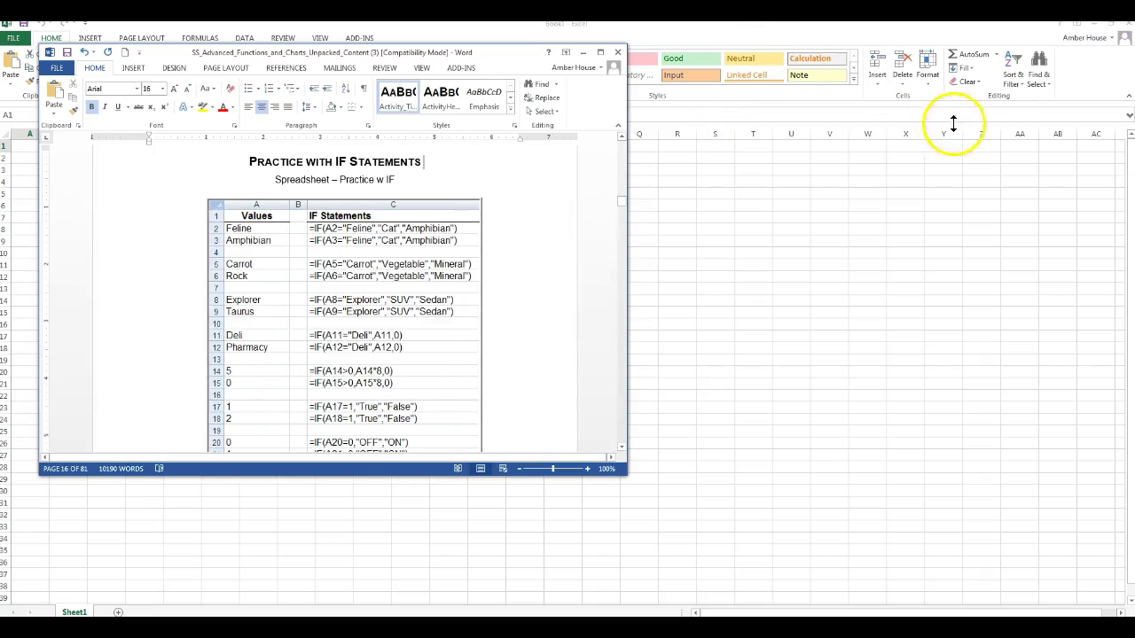
{"action": "left_click", "coordinate": [890, 46]}
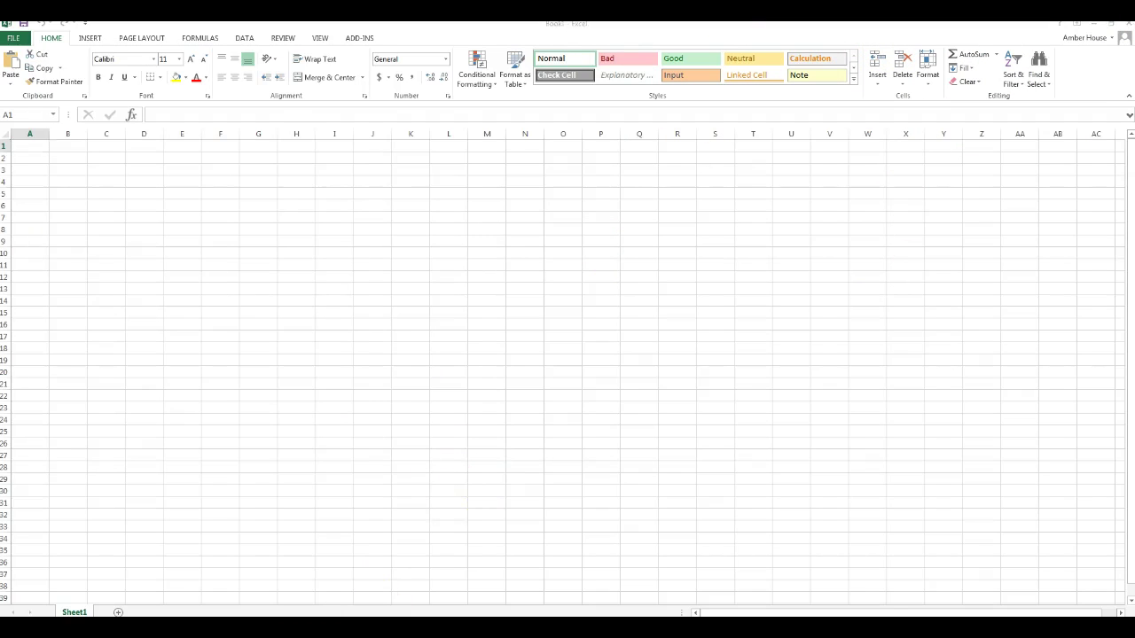
{"action": "key", "text": "alt+Tab"}
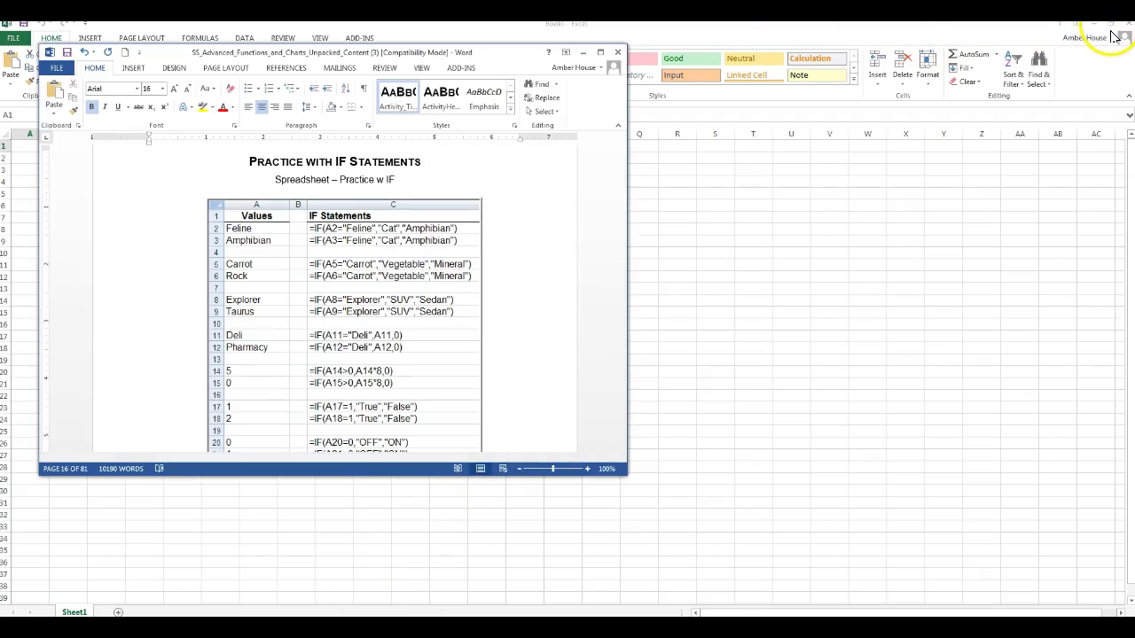
{"action": "left_click", "coordinate": [1110, 24]}
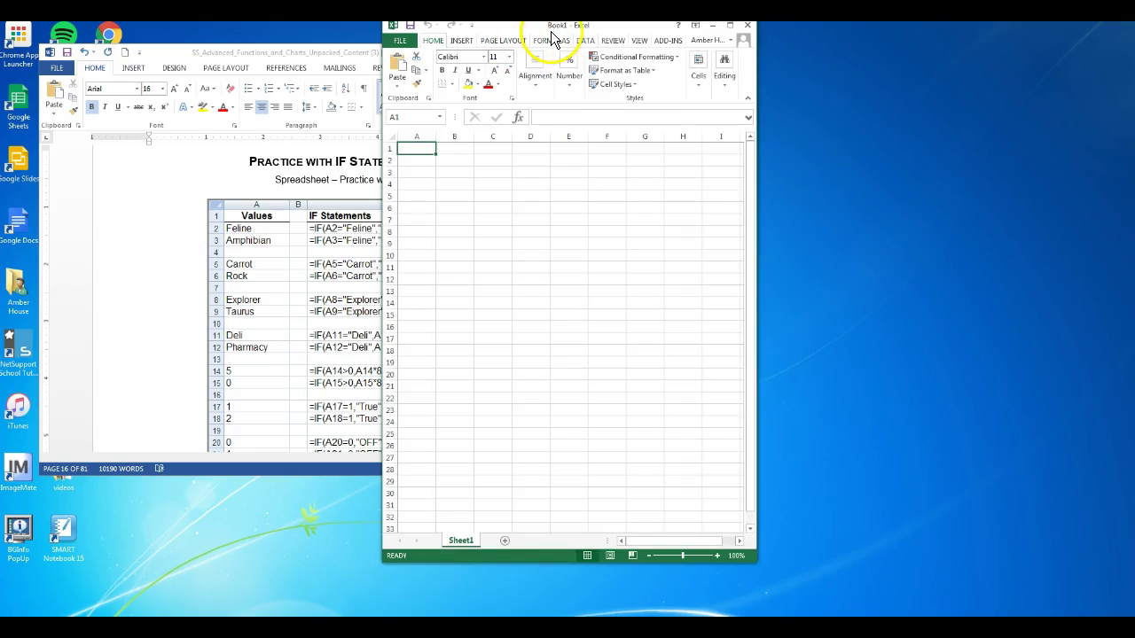
Arrange the two windows side by side, with the blank workbook on the left half of the screen and the Word document on the right.
{"action": "left_click_drag", "start_coordinate": [190, 55], "coordinate": [649, 79]}
{"action": "left_click_drag", "start_coordinate": [589, 32], "coordinate": [250, 52]}
{"action": "left_click_drag", "start_coordinate": [809, 81], "coordinate": [711, 74]}
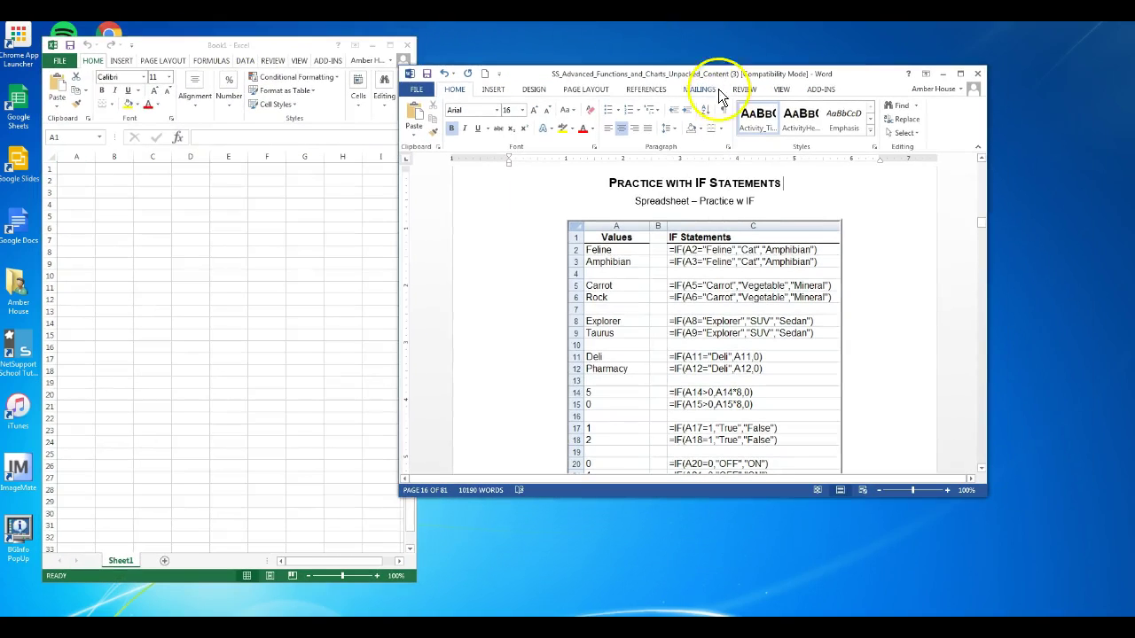
{"action": "left_click_drag", "start_coordinate": [701, 74], "coordinate": [1134, 173]}
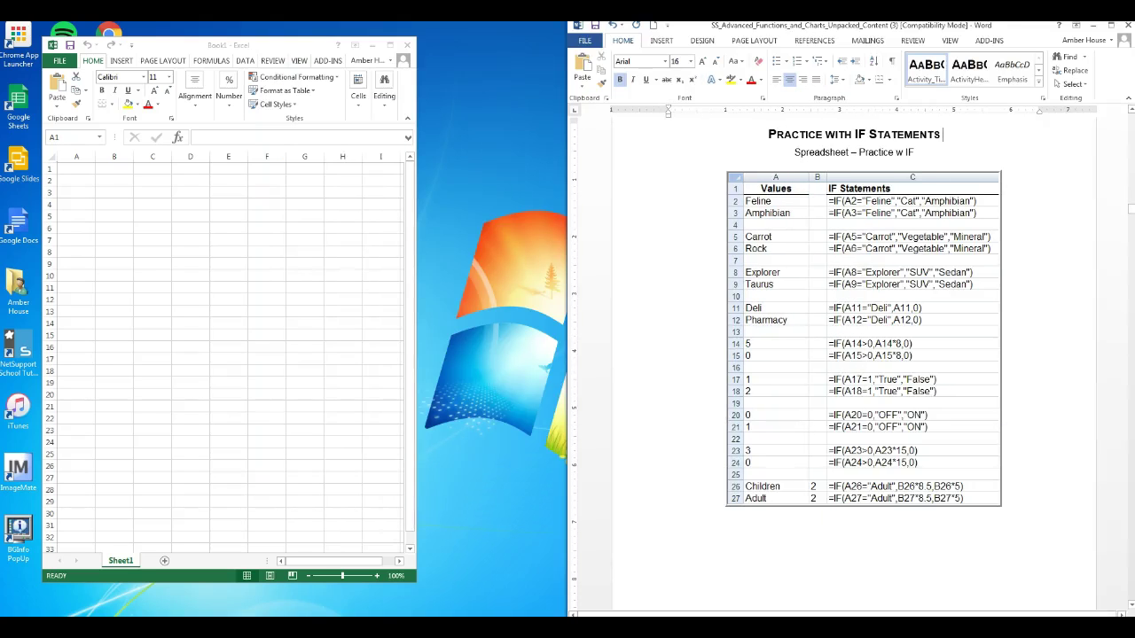
{"action": "left_click_drag", "start_coordinate": [304, 51], "coordinate": [577, 35]}
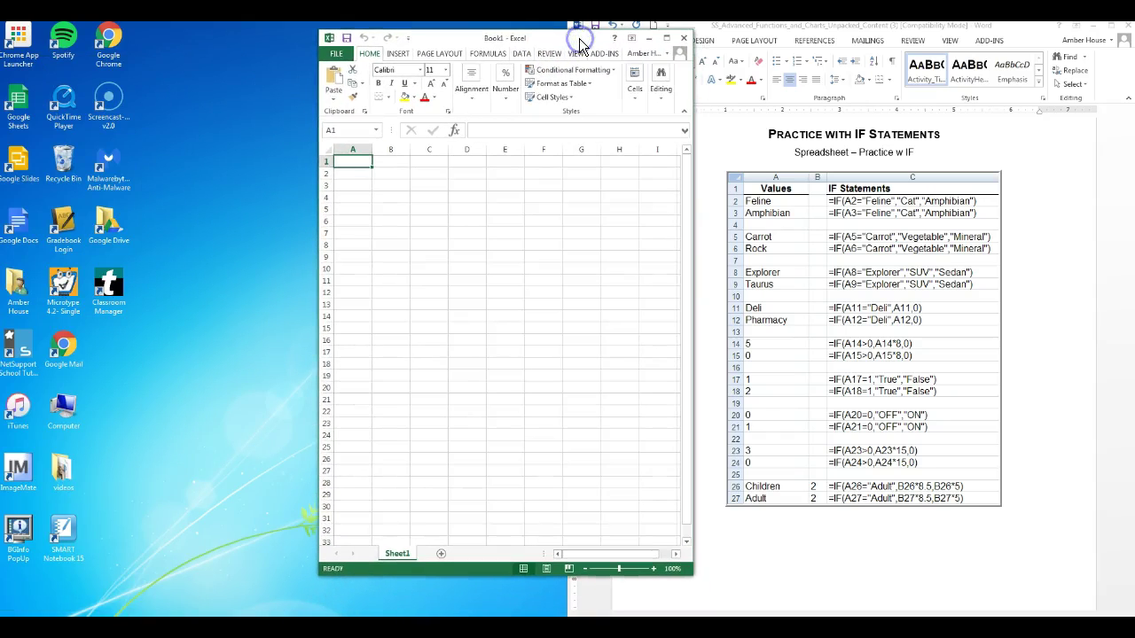
{"action": "key", "text": "super+Left"}
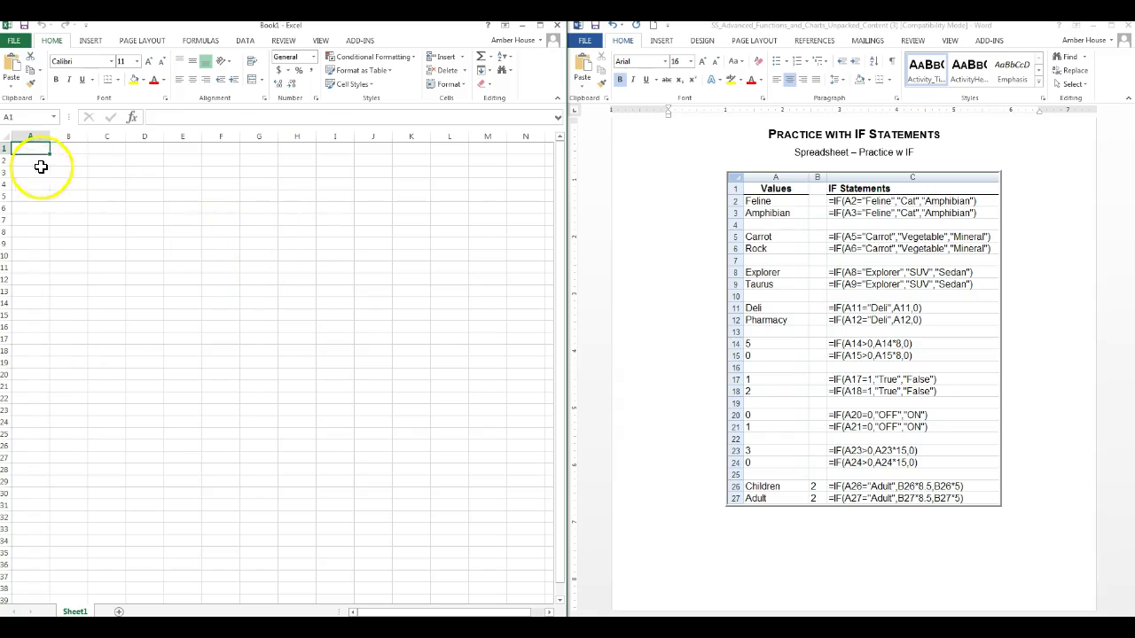
Enter the headings "Values" in cell A1 and "IF Statements" in cell C1.
{"action": "left_click", "coordinate": [112, 162]}
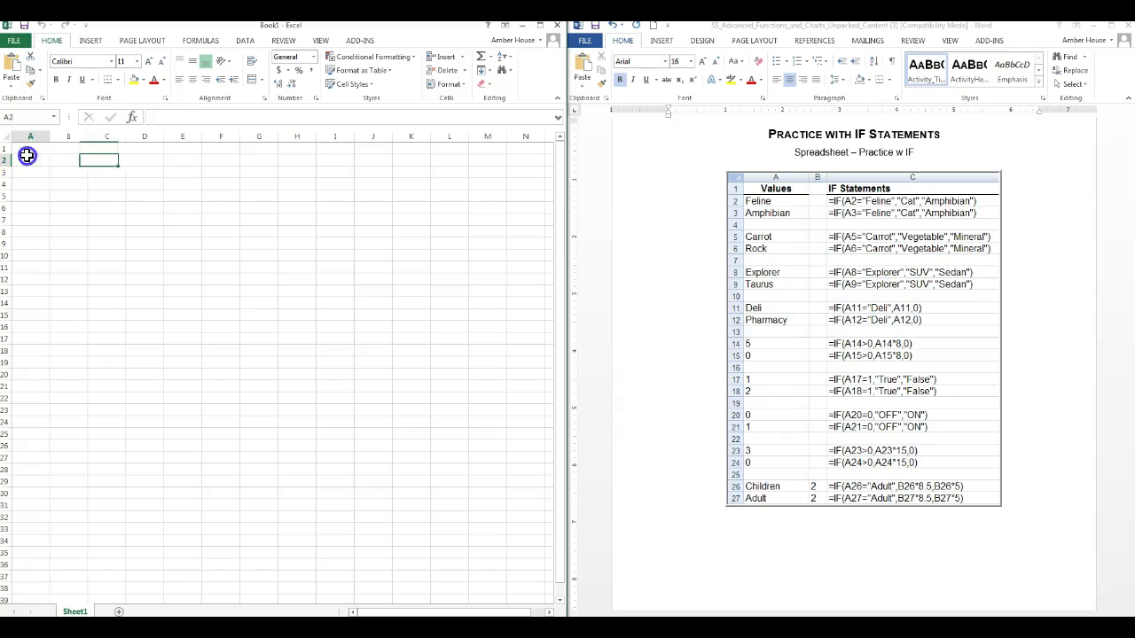
{"action": "left_click", "coordinate": [31, 148]}
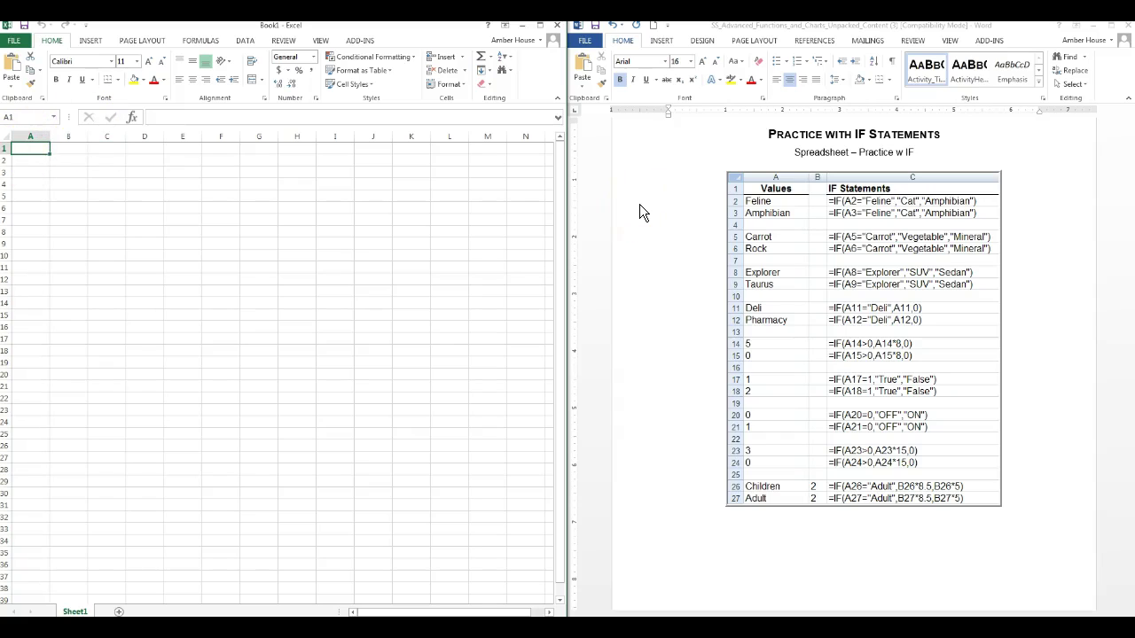
{"action": "type", "text": "Values"}
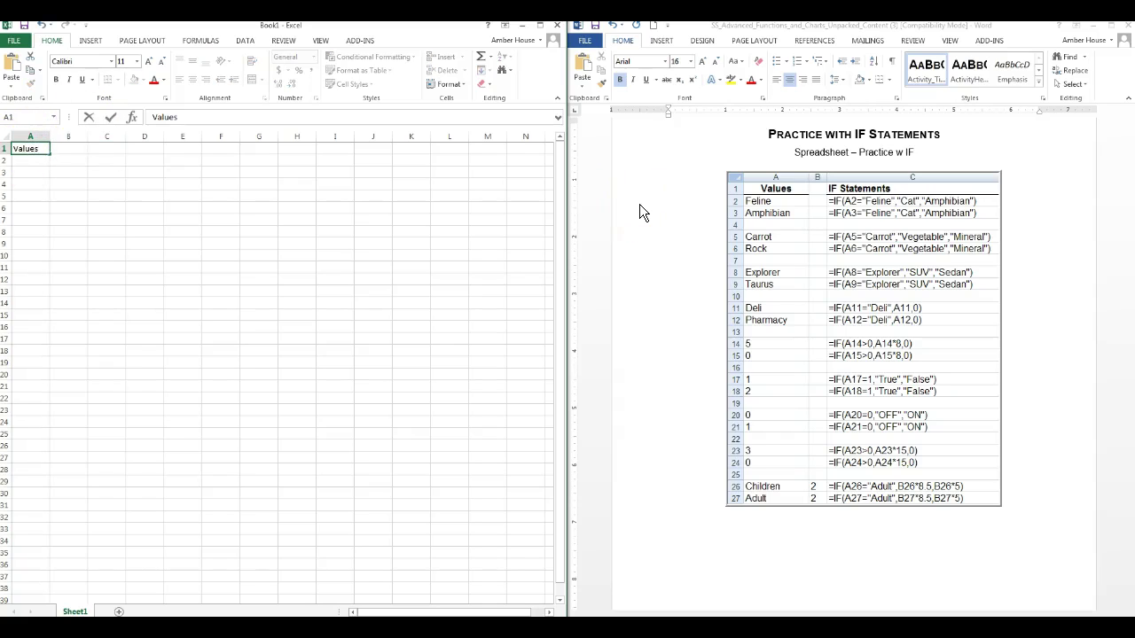
{"action": "key", "text": "Tab"}
{"action": "key", "text": "Tab"}
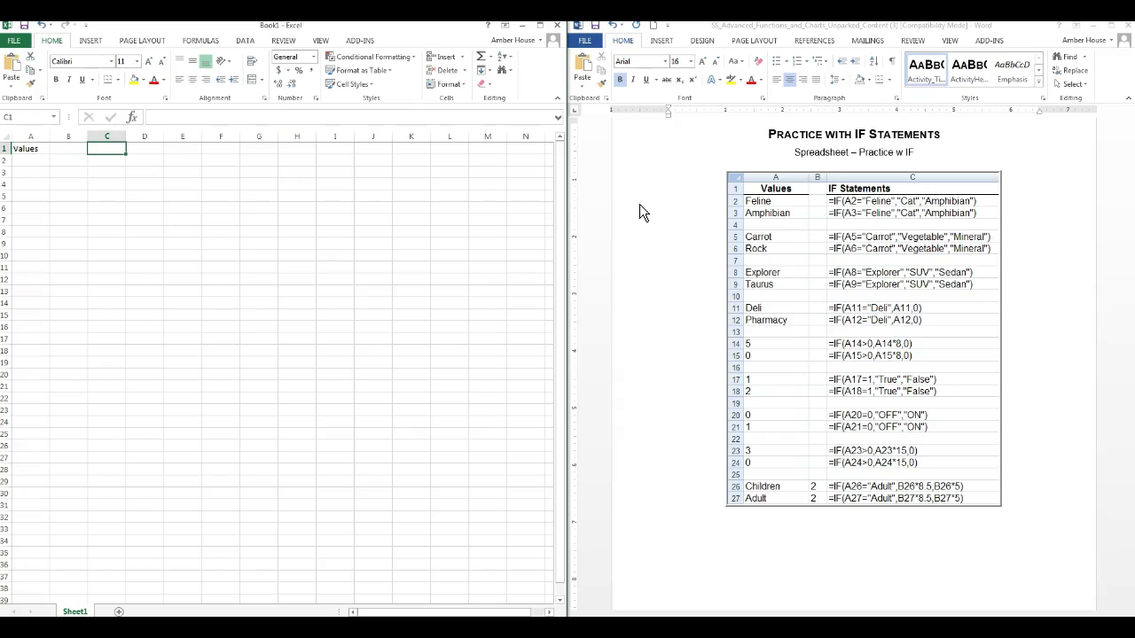
{"action": "type", "text": "IF S"}
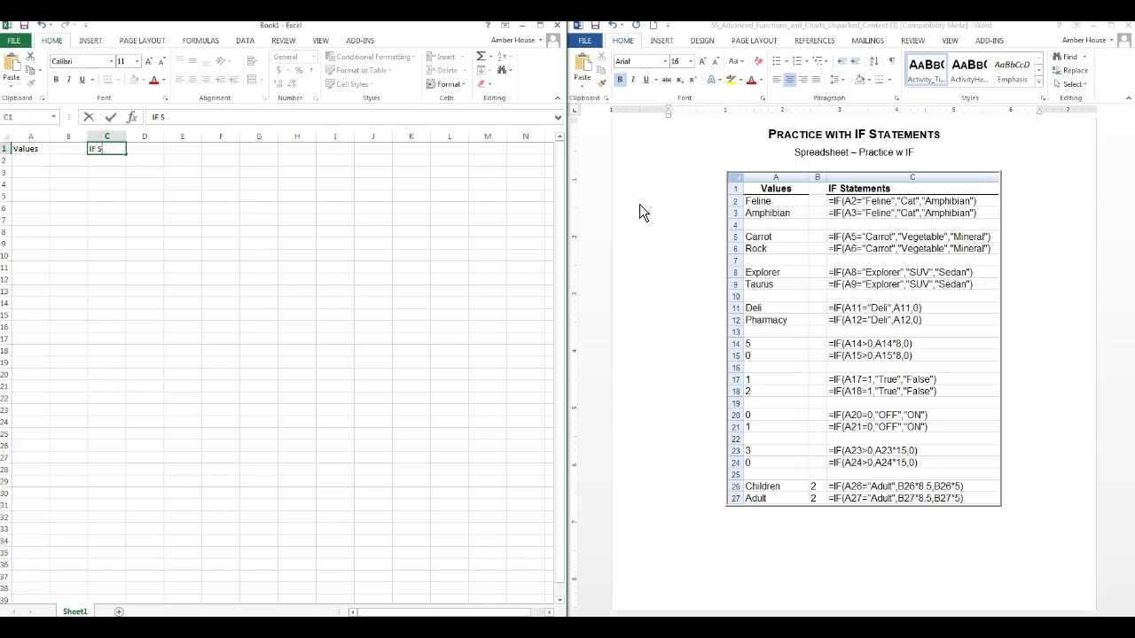
{"action": "type", "text": "tatements"}
{"action": "key", "text": "Return"}
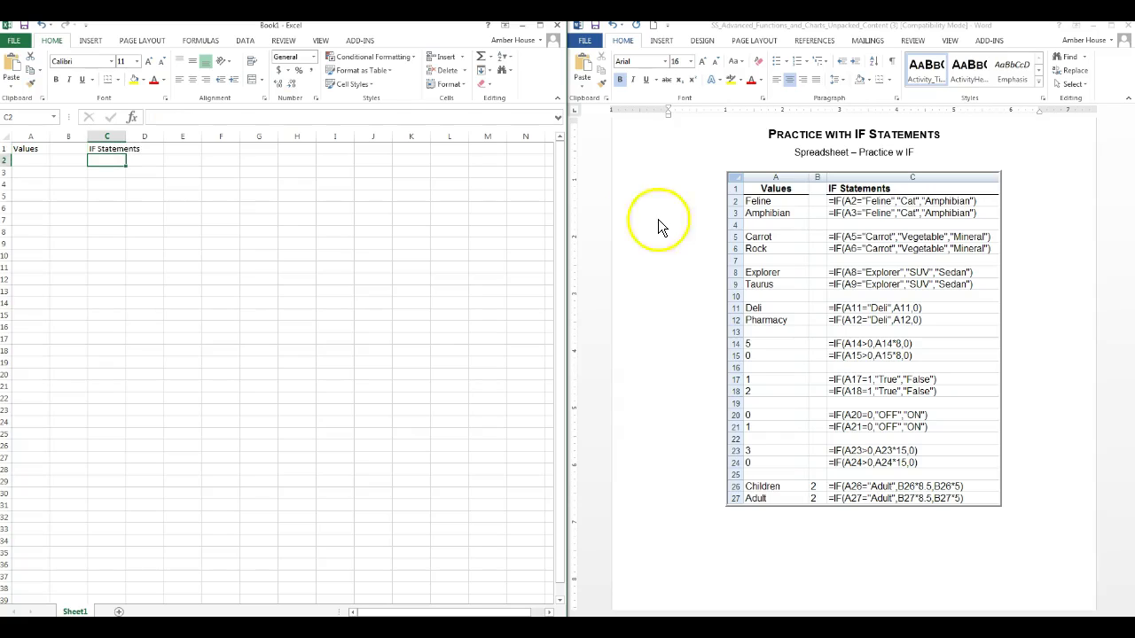
Make the headings in cells A1 and C1 bold.
{"action": "left_click", "coordinate": [26, 149]}
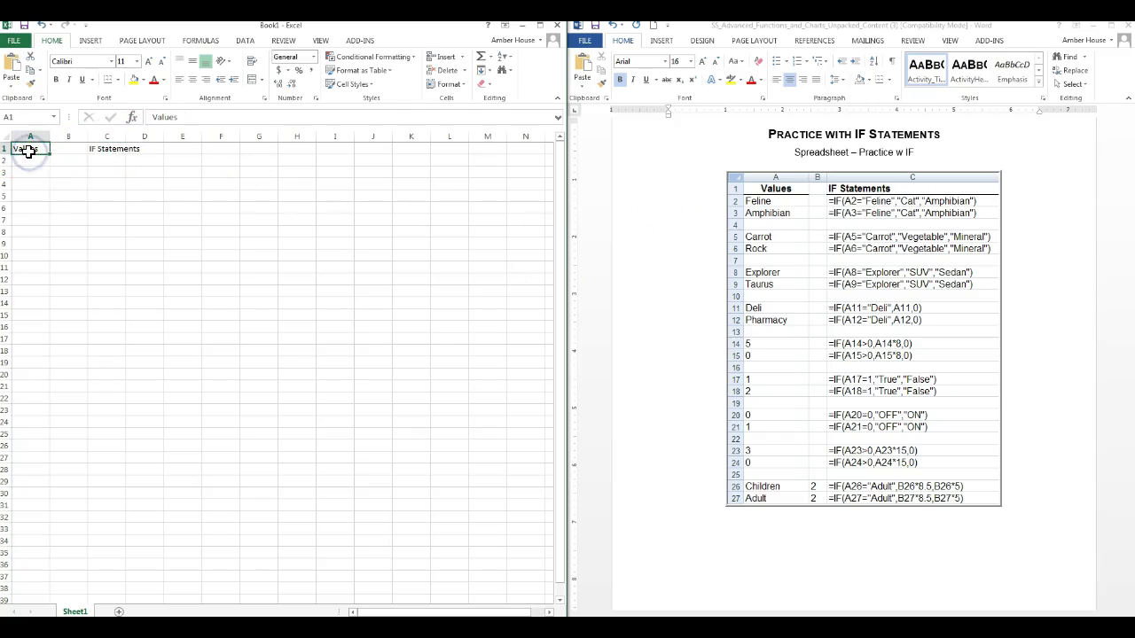
{"action": "left_click", "coordinate": [98, 145], "text": "ctrl"}
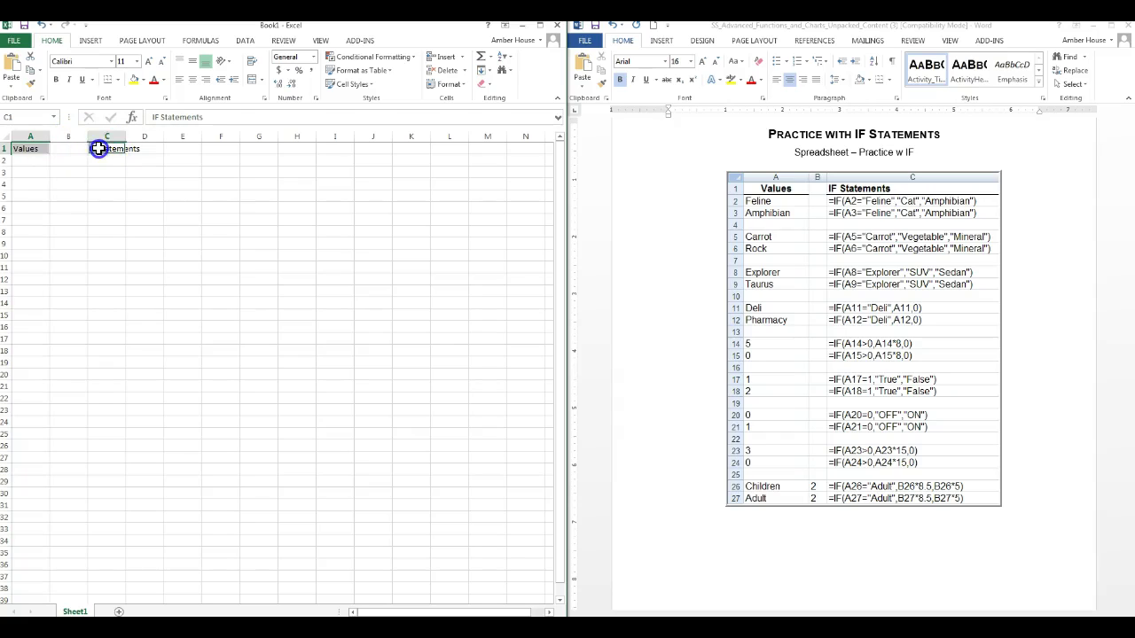
{"action": "left_click", "coordinate": [56, 80]}
{"action": "left_click", "coordinate": [95, 243]}
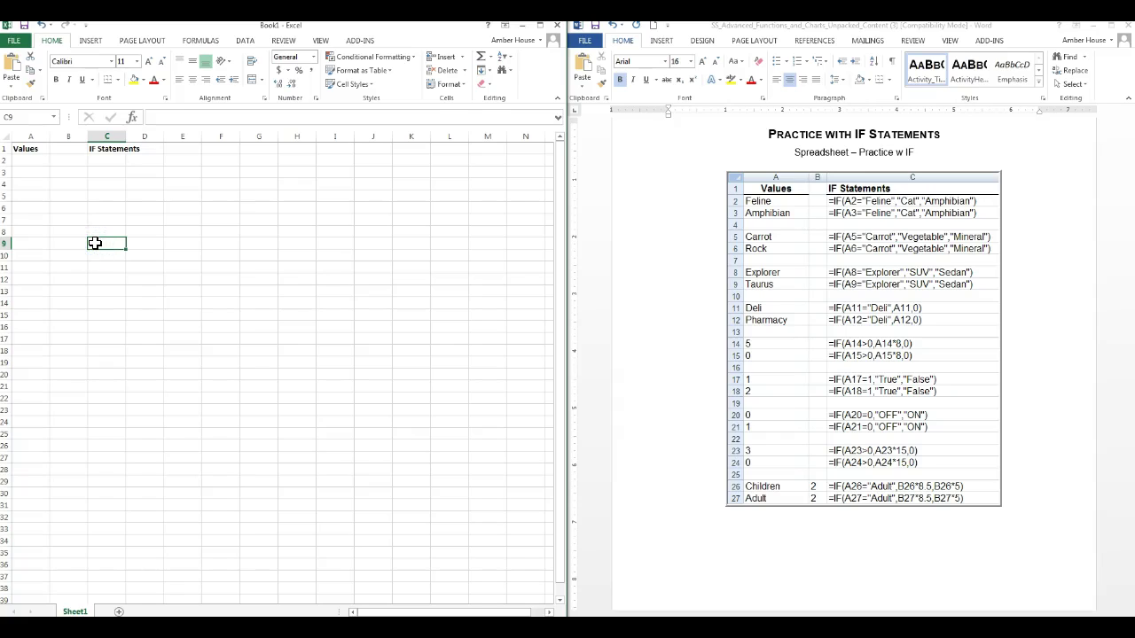
Merge and center the "Values" heading across cells A1:B1.
{"action": "left_click", "coordinate": [45, 203]}
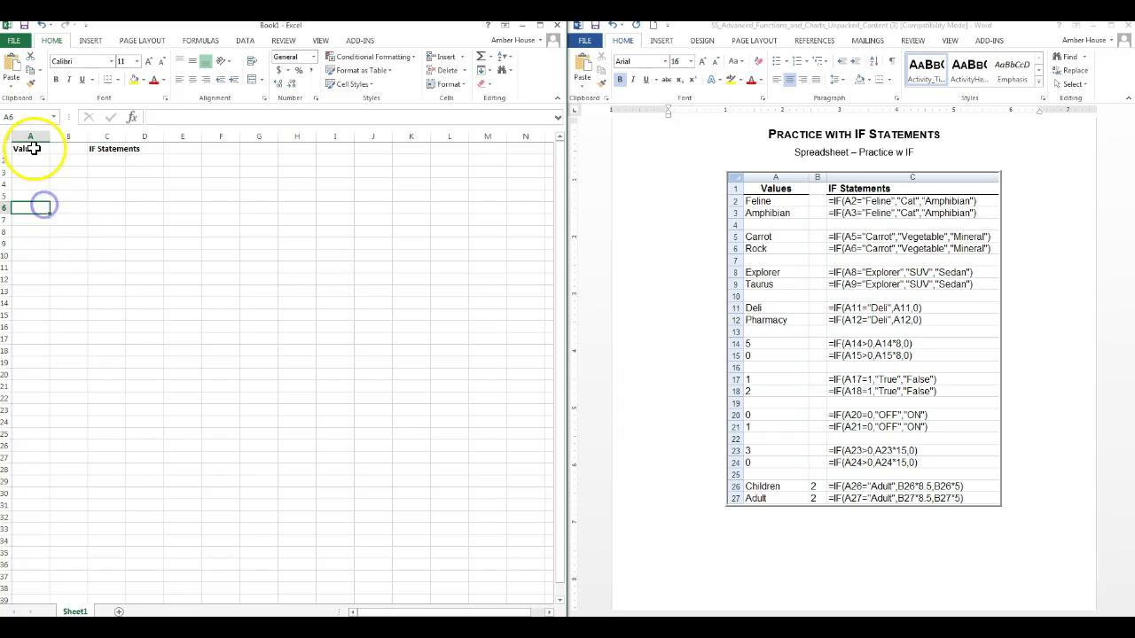
{"action": "left_click", "coordinate": [33, 149]}
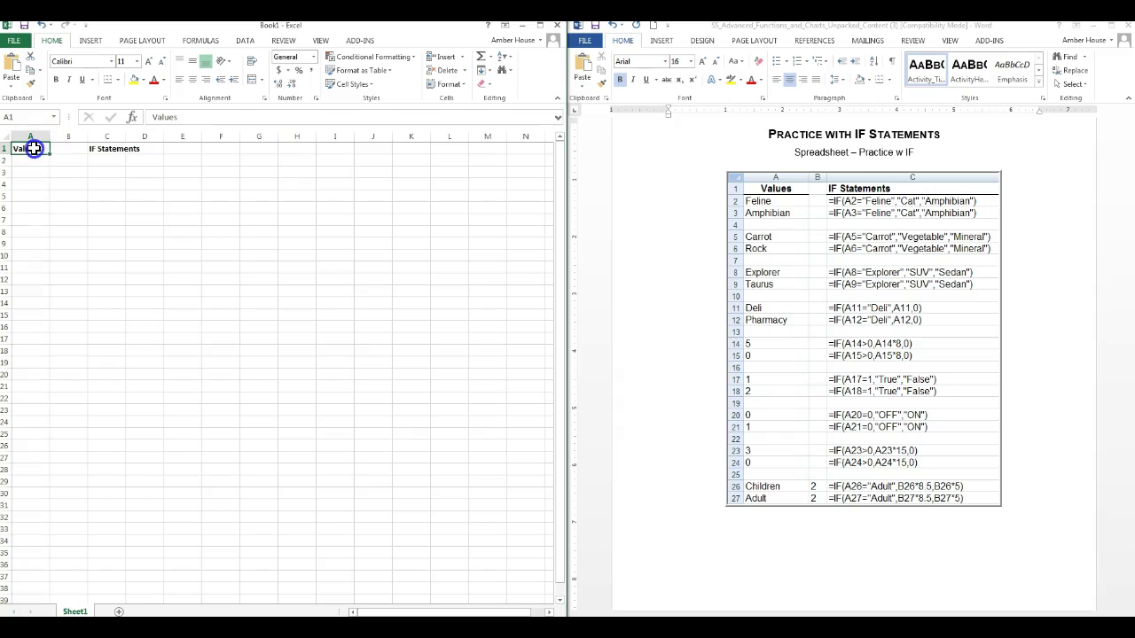
{"action": "left_click_drag", "start_coordinate": [32, 149], "coordinate": [56, 149]}
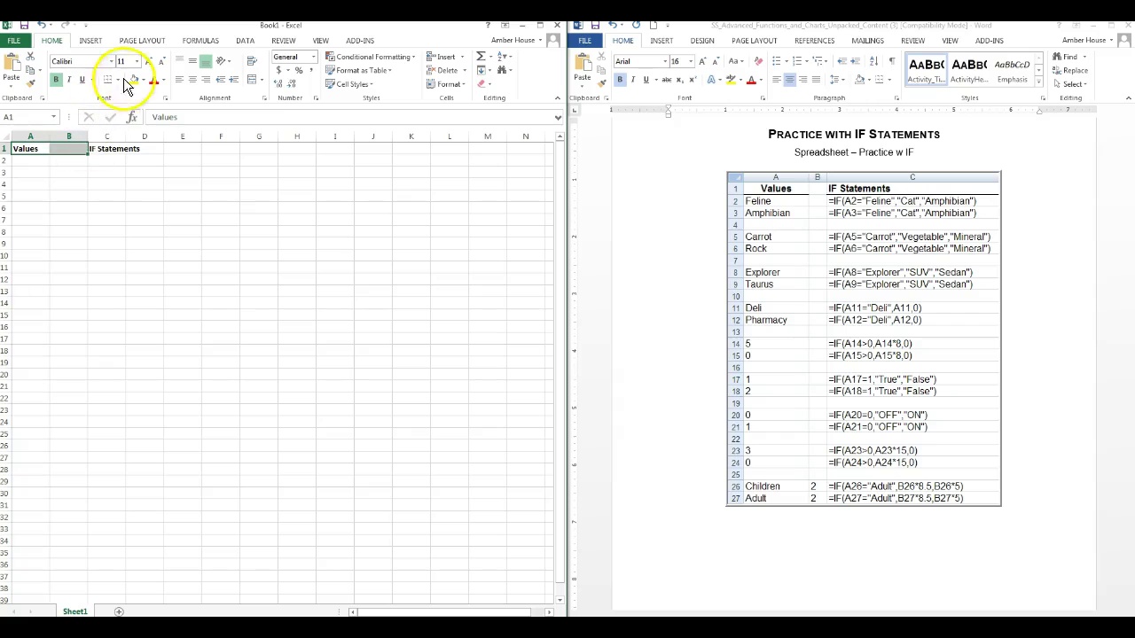
{"action": "left_click", "coordinate": [253, 80]}
{"action": "left_click", "coordinate": [189, 283]}
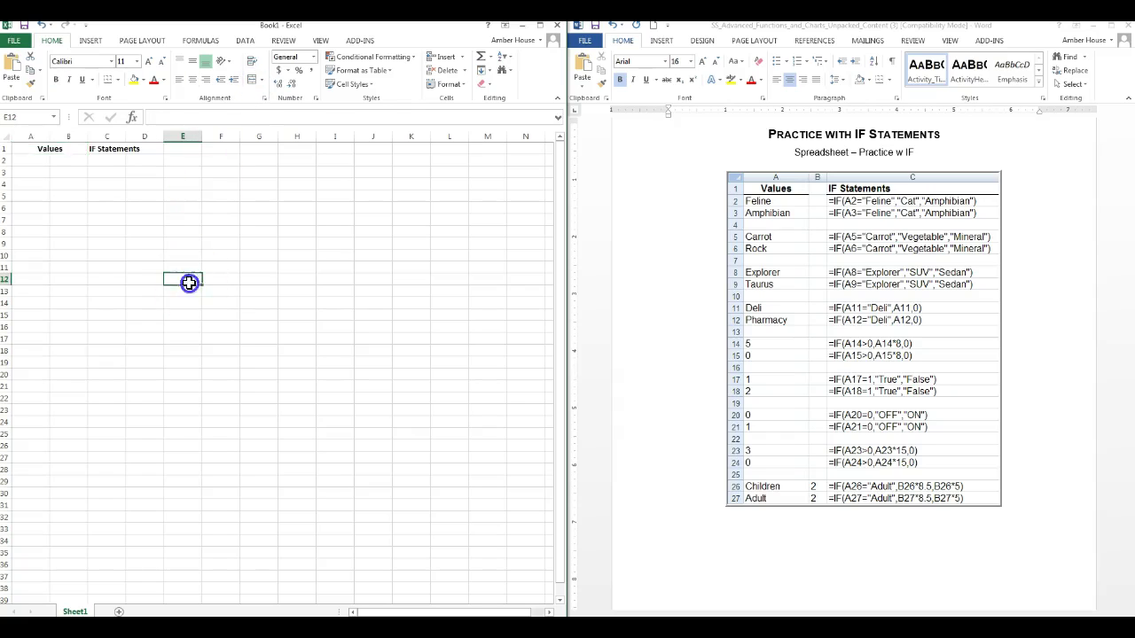
Widen column C so the "IF Statements" heading fits inside it.
{"action": "left_click", "coordinate": [46, 150]}
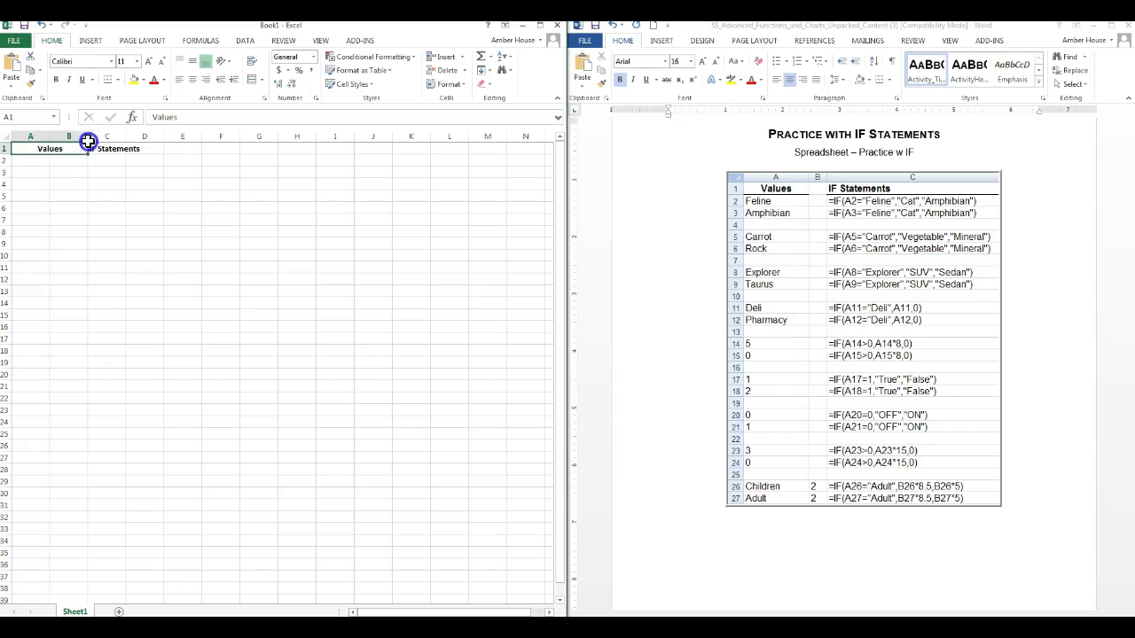
{"action": "left_click", "coordinate": [113, 289]}
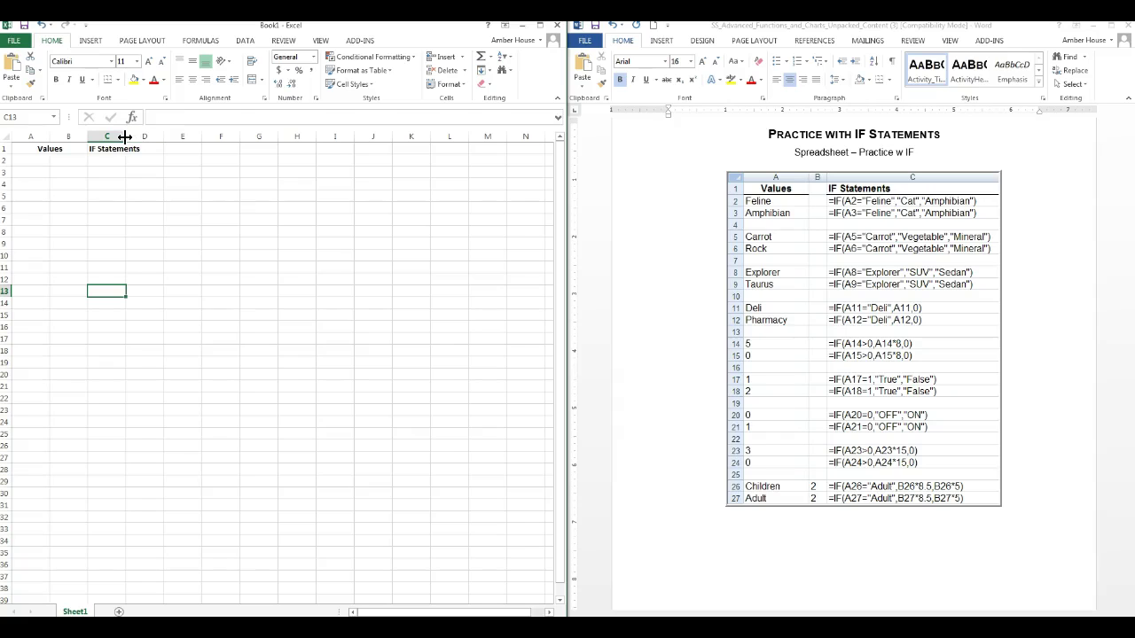
{"action": "left_click_drag", "start_coordinate": [125, 137], "coordinate": [143, 137]}
{"action": "left_click", "coordinate": [74, 207]}
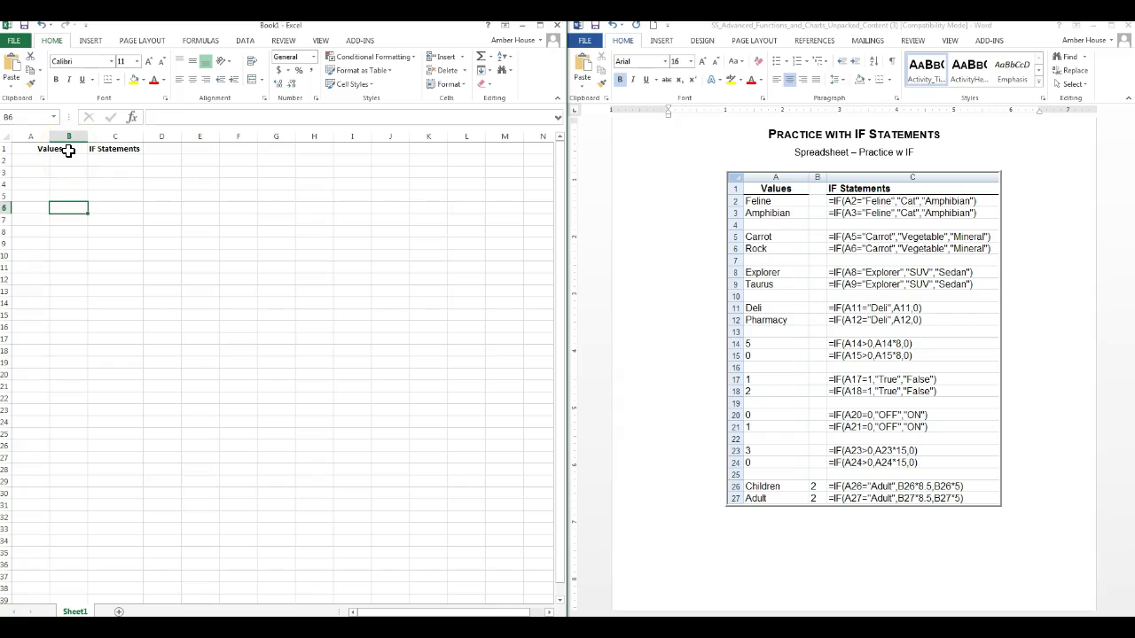
Add a bottom border under the headings in cells A1:C1.
{"action": "left_click_drag", "start_coordinate": [68, 151], "coordinate": [93, 150]}
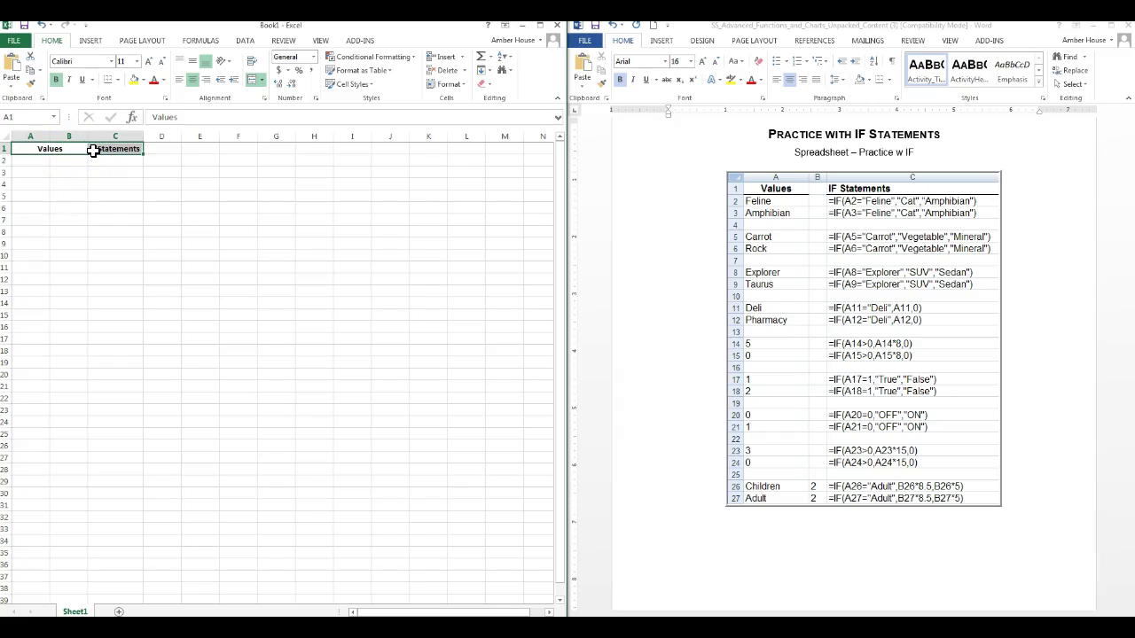
{"action": "left_click", "coordinate": [107, 79]}
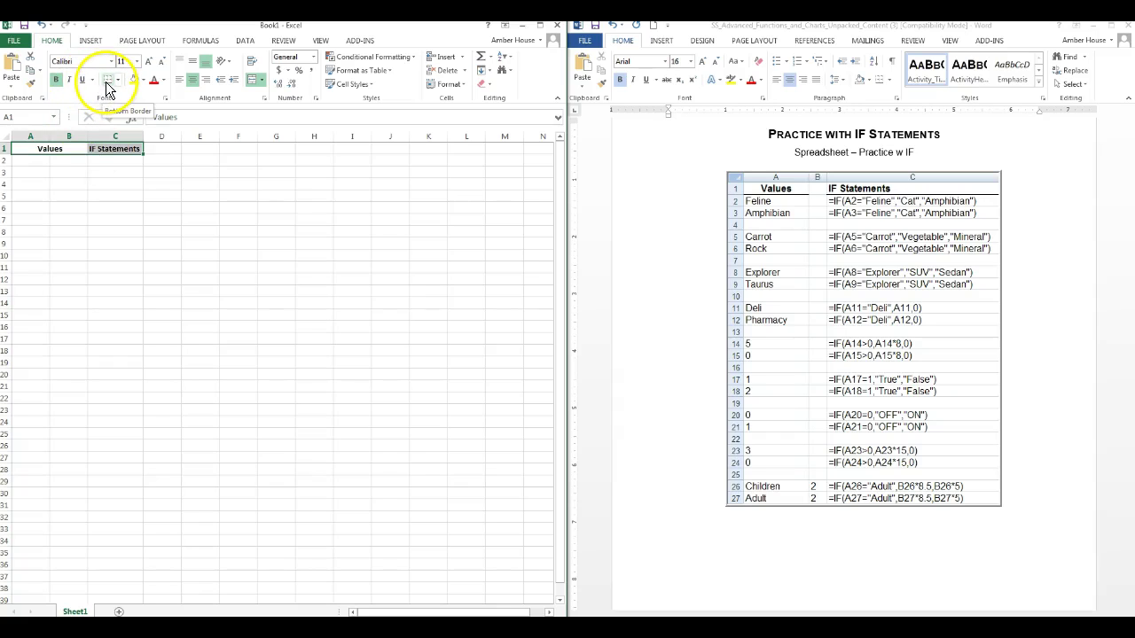
{"action": "left_click", "coordinate": [115, 230]}
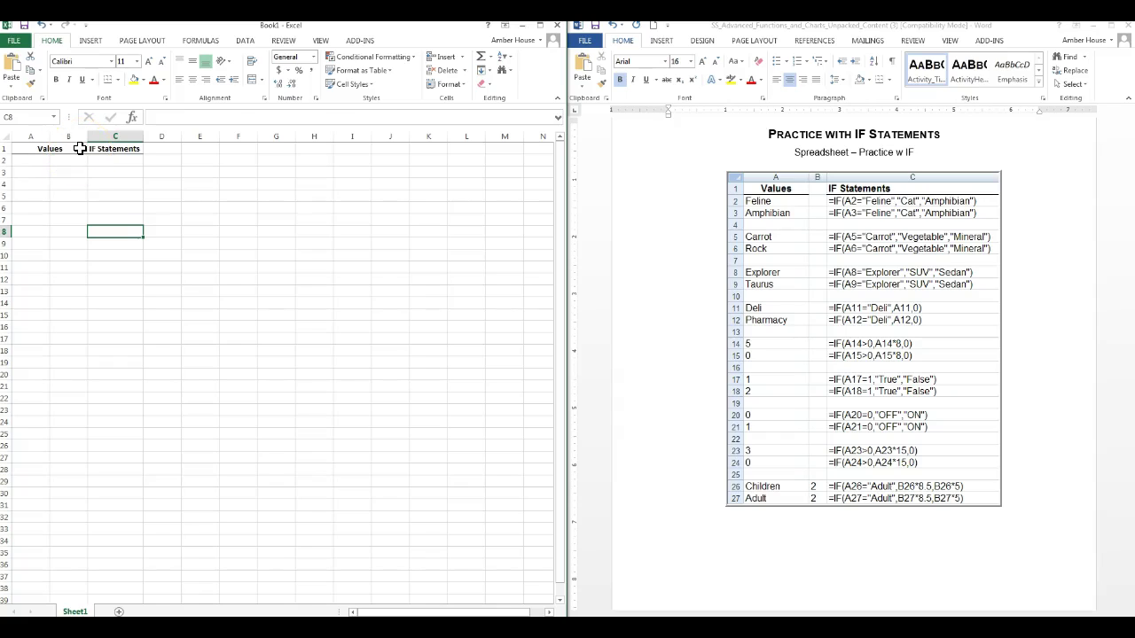
Add a right border along cells A1:B27 to separate the values from the IF statements column.
{"action": "left_click_drag", "start_coordinate": [80, 148], "coordinate": [57, 459]}
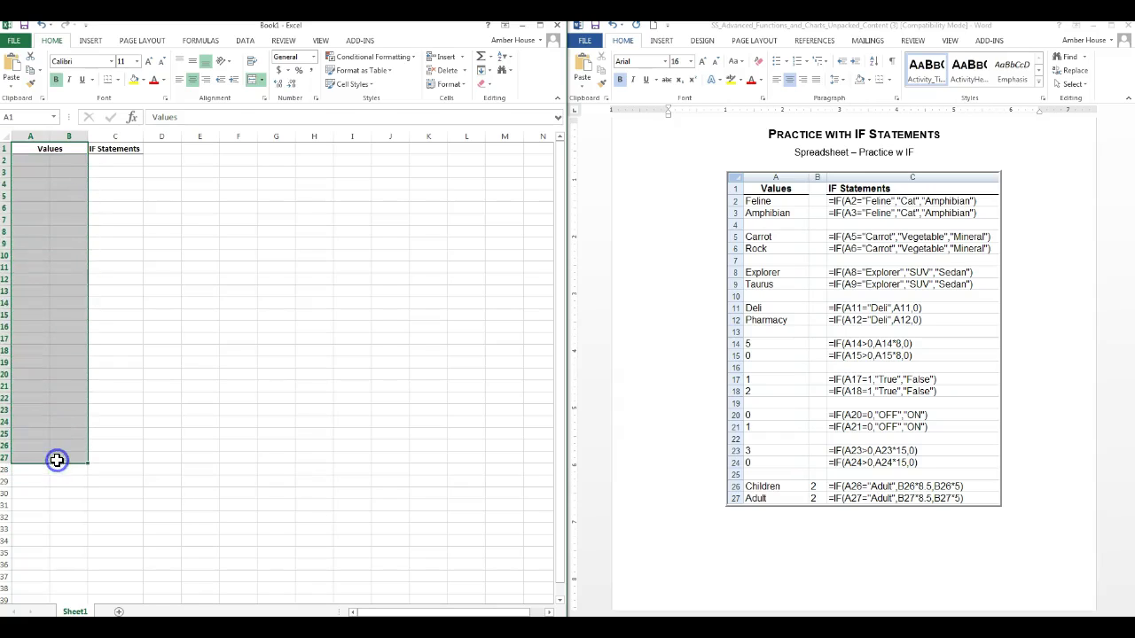
{"action": "left_click", "coordinate": [120, 80]}
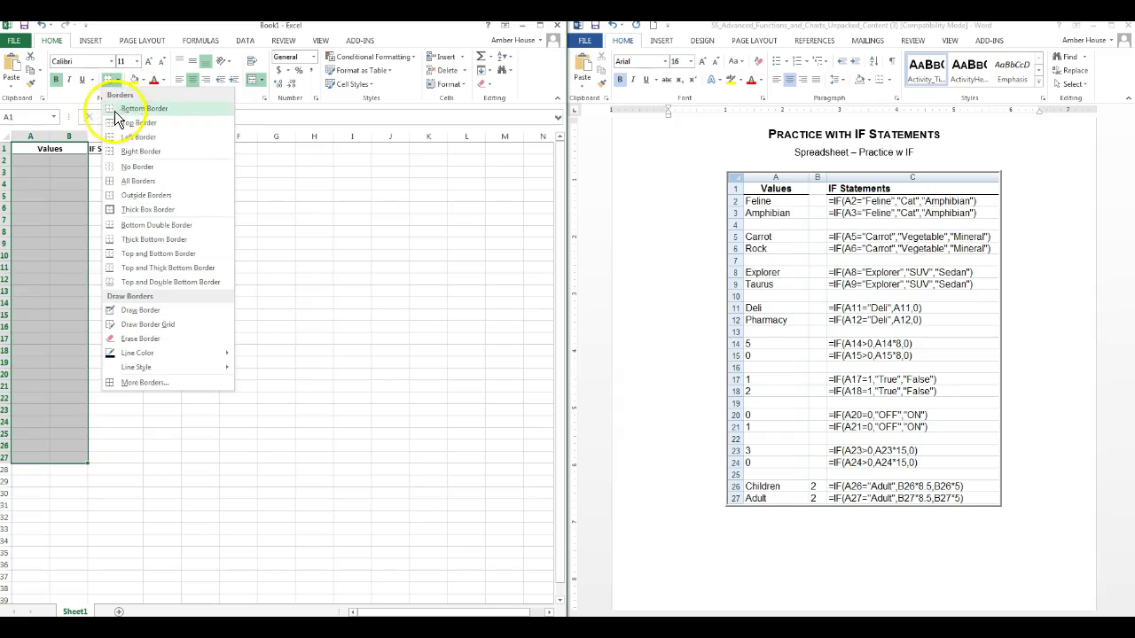
{"action": "left_click", "coordinate": [117, 151]}
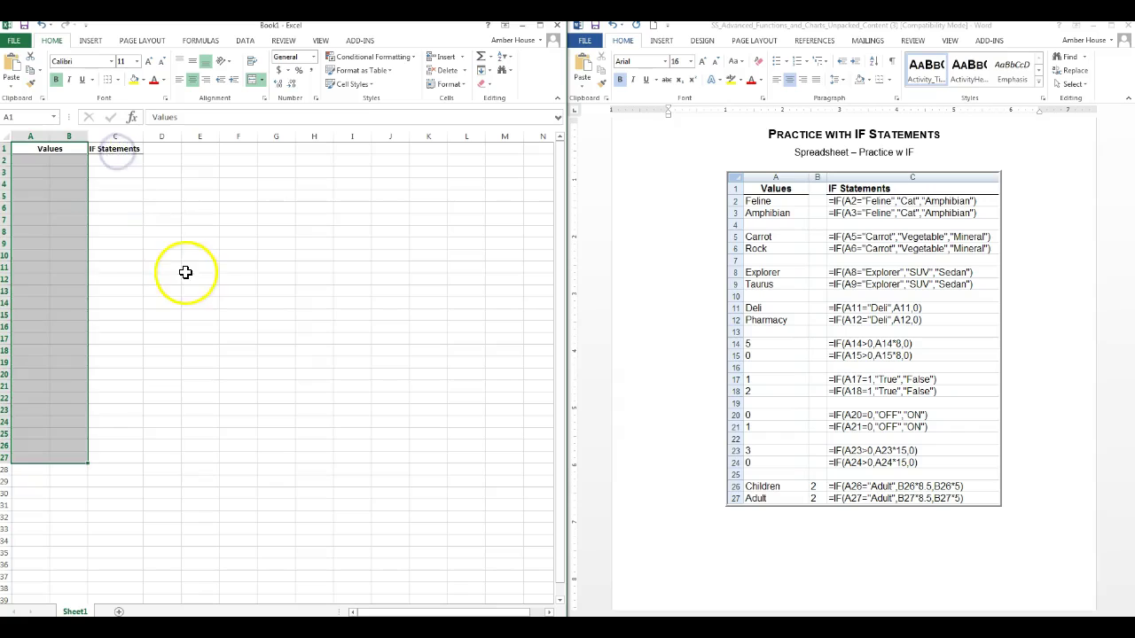
{"action": "left_click", "coordinate": [186, 269]}
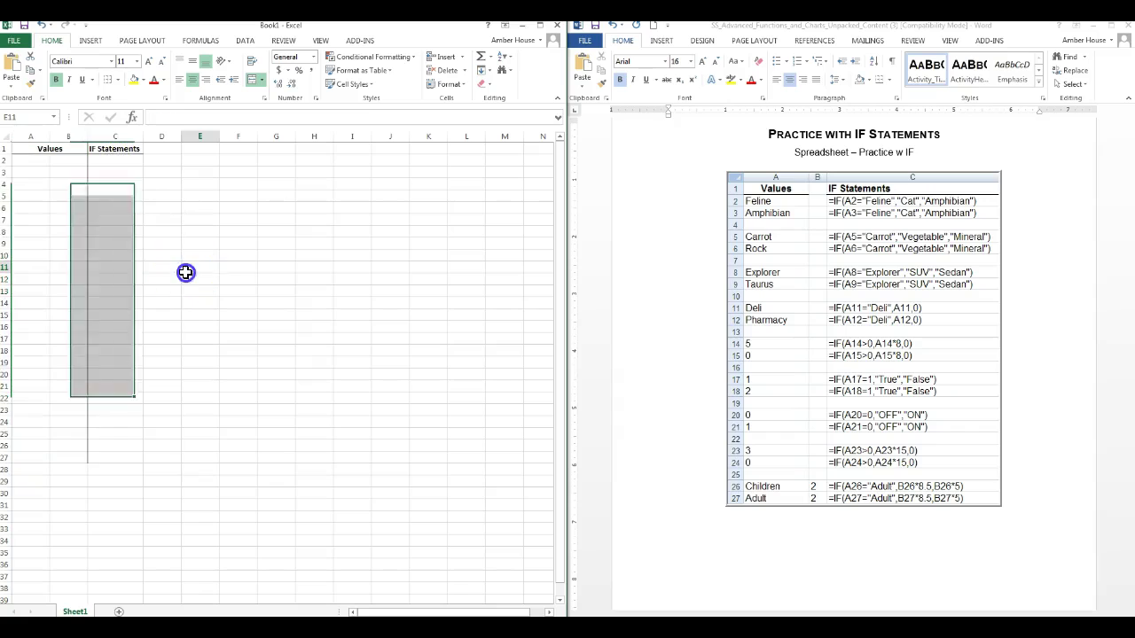
Enter "Feline" in cell A2 and "Amphibian" in cell A3.
{"action": "left_click", "coordinate": [33, 159]}
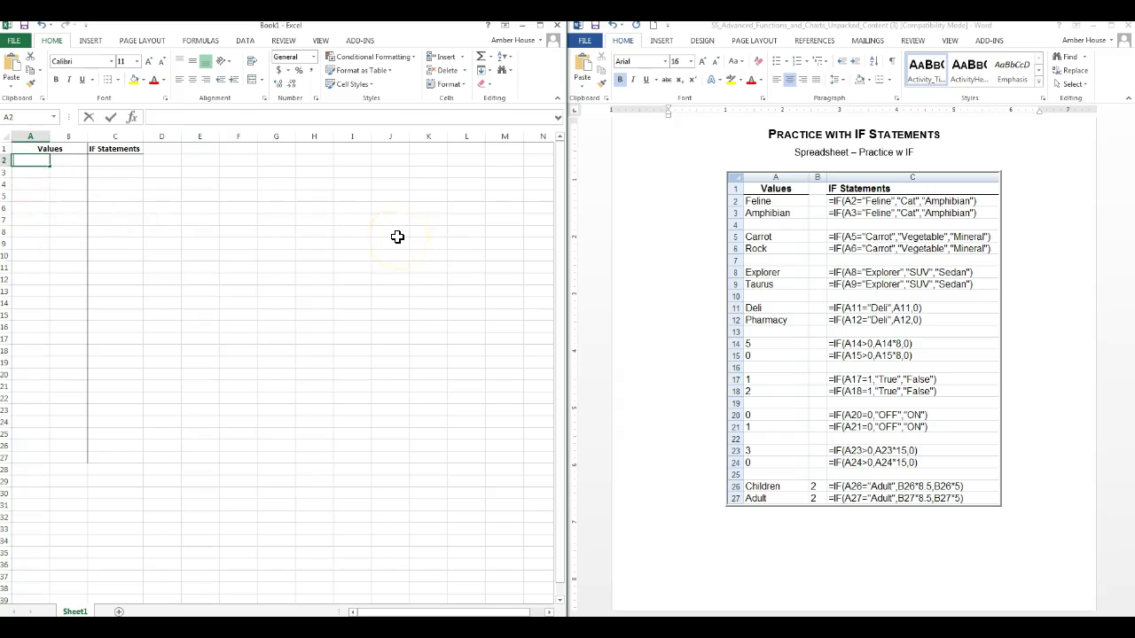
{"action": "type", "text": "Feline"}
{"action": "key", "text": "Return"}
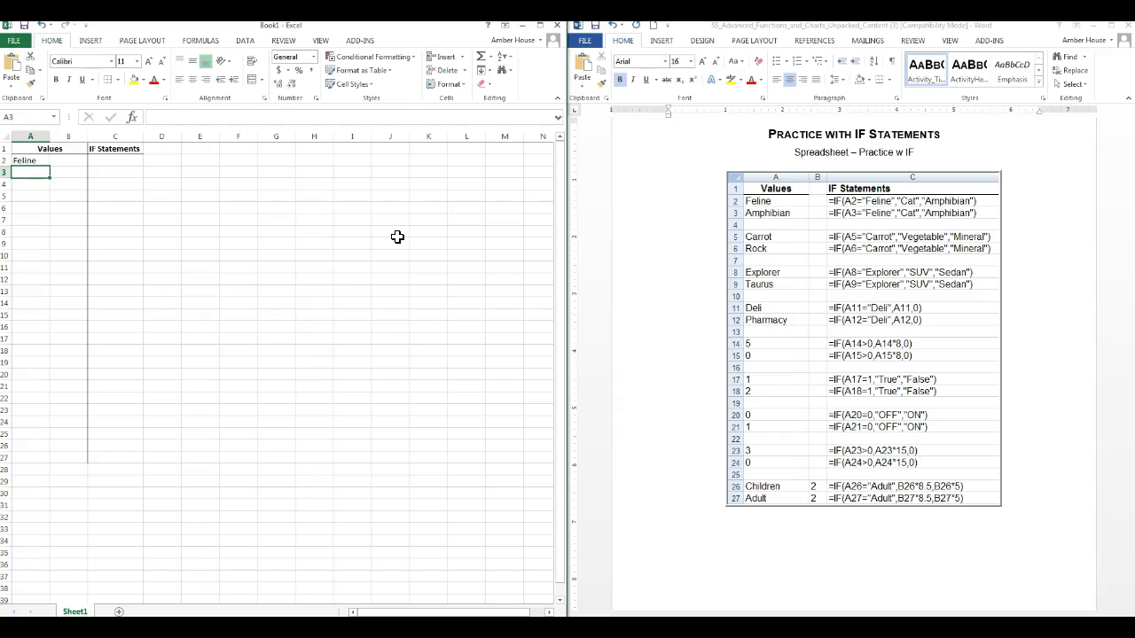
{"action": "type", "text": "Am"}
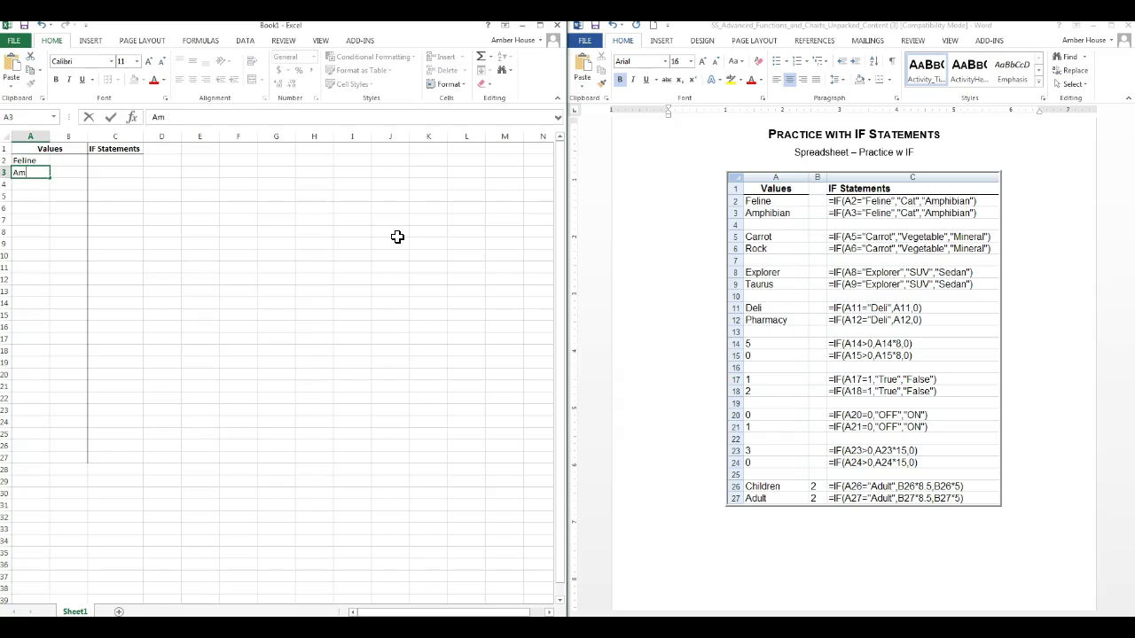
{"action": "type", "text": "phibian"}
{"action": "key", "text": "Return"}
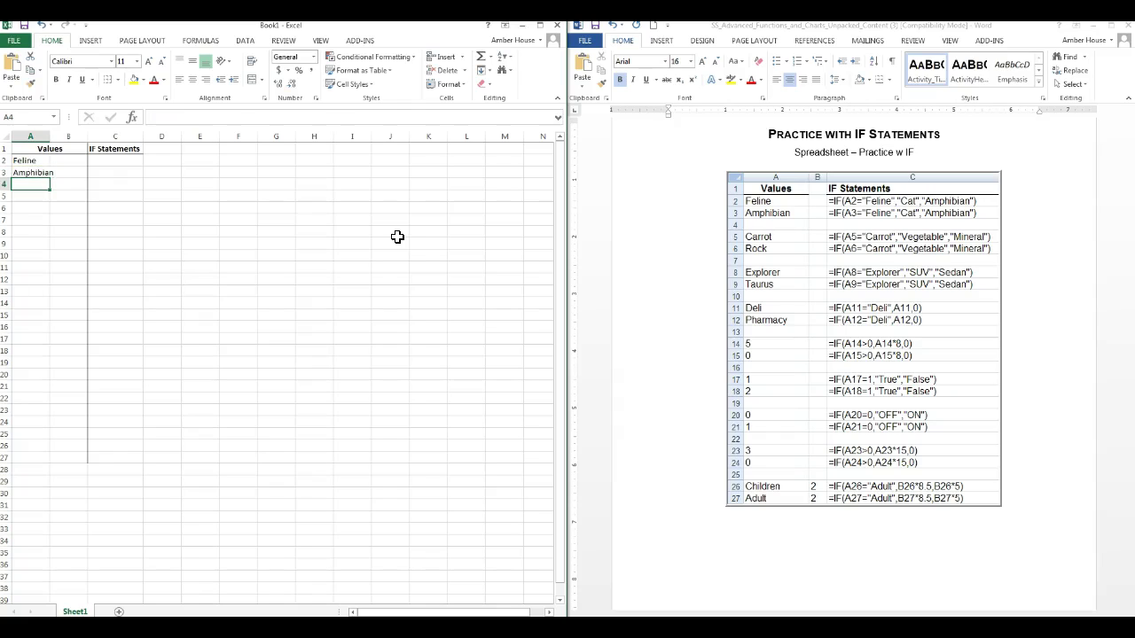
Enter "Carrot" in cell A5 and "Rock" in cell A6, keeping row 4 blank.
{"action": "key", "text": "Return"}
{"action": "type", "text": "Carrot"}
{"action": "key", "text": "Return"}
{"action": "type", "text": "Rock"}
{"action": "key", "text": "Return"}
{"action": "key", "text": "Return"}
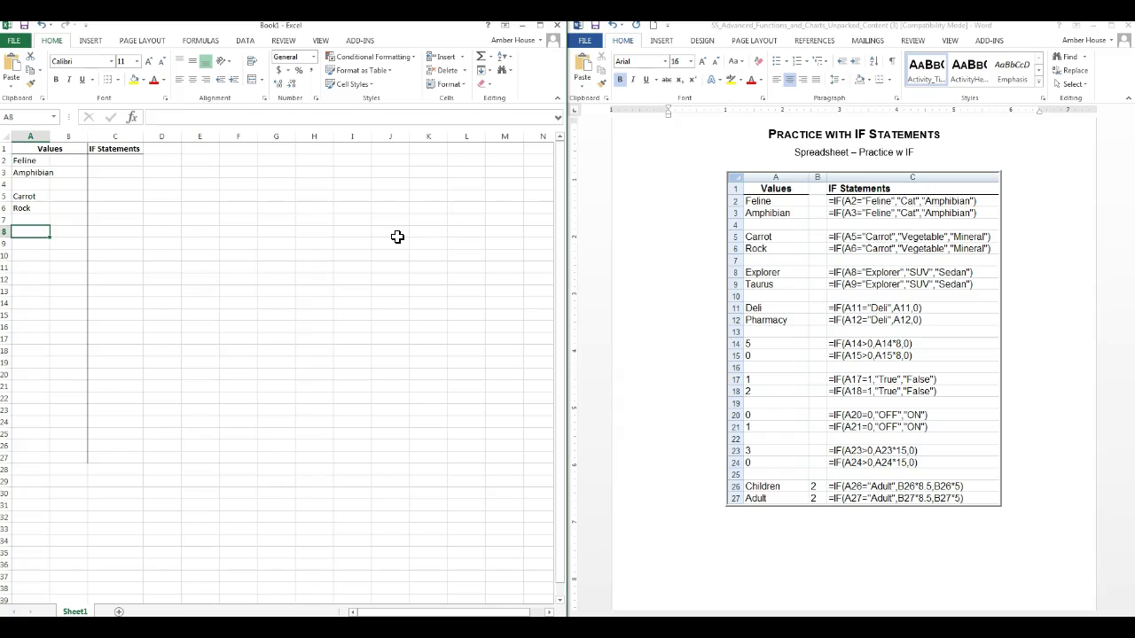
Enter "Explorer" in cell A8 and "Taurus" in cell A9.
{"action": "type", "text": "Explo"}
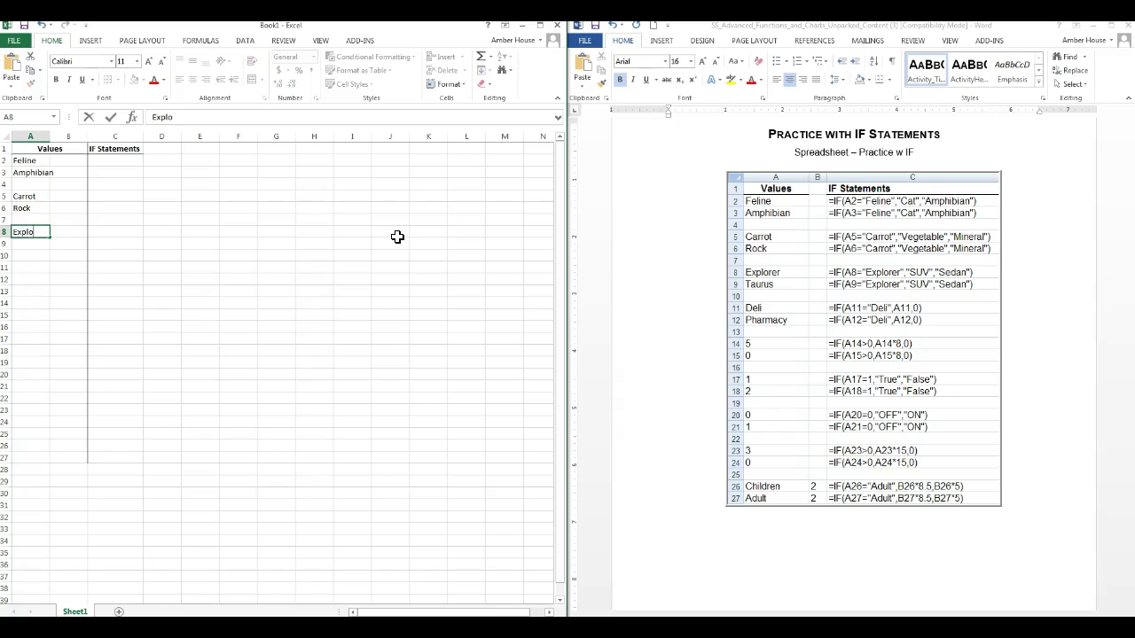
{"action": "type", "text": "rere"}
{"action": "key", "text": "Return"}
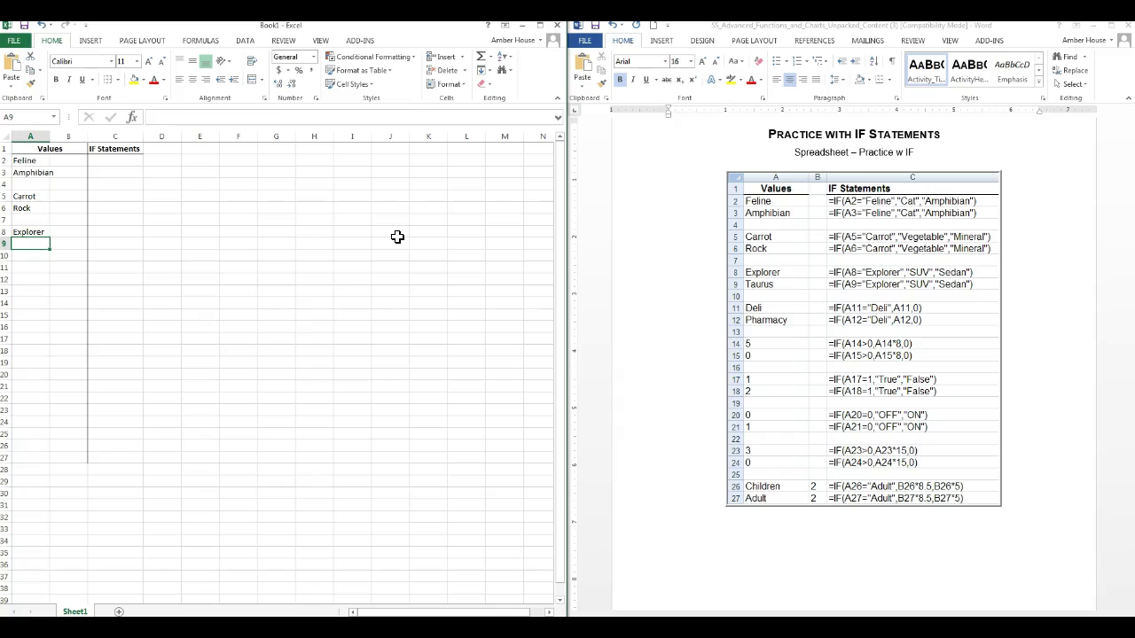
{"action": "type", "text": "Taurus"}
{"action": "key", "text": "Return"}
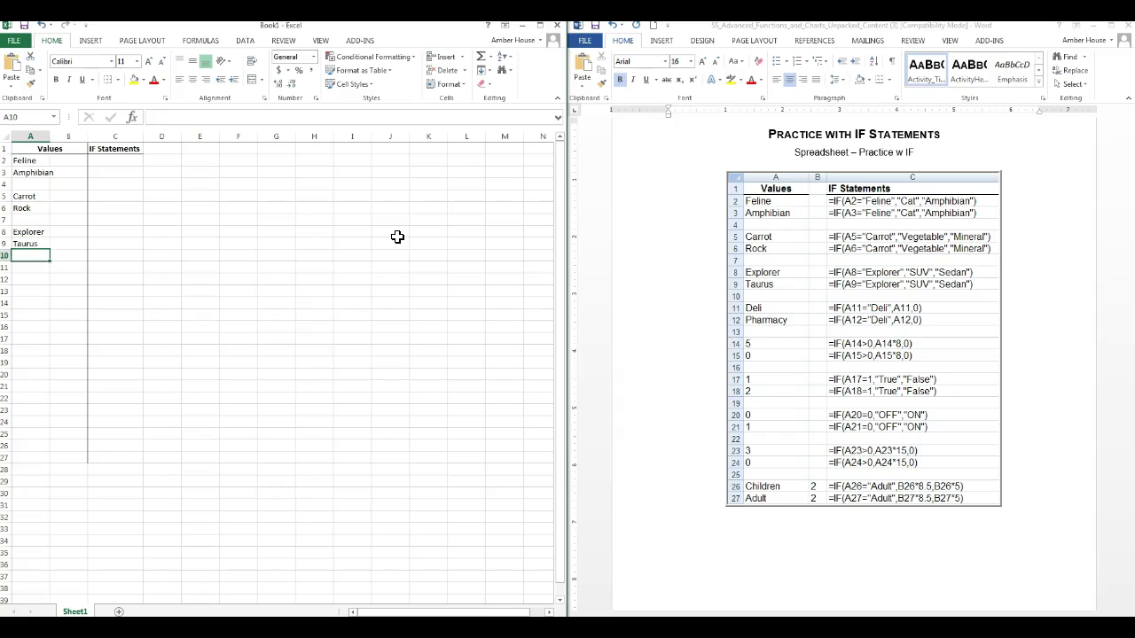
Enter "Deli" in cell A11 and "Pharmacy" in cell A12, keeping row 10 blank.
{"action": "key", "text": "Return"}
{"action": "type", "text": "Deli"}
{"action": "key", "text": "Return"}
{"action": "type", "text": "Ph"}
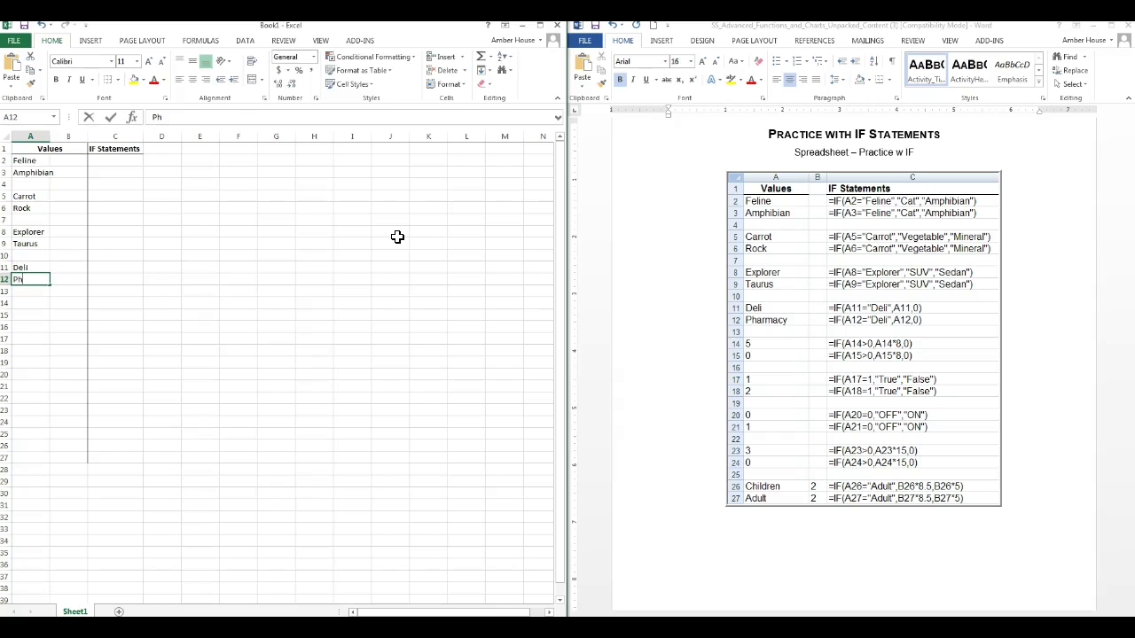
{"action": "type", "text": "arma"}
{"action": "key", "text": "Return"}
{"action": "key", "text": "Return"}
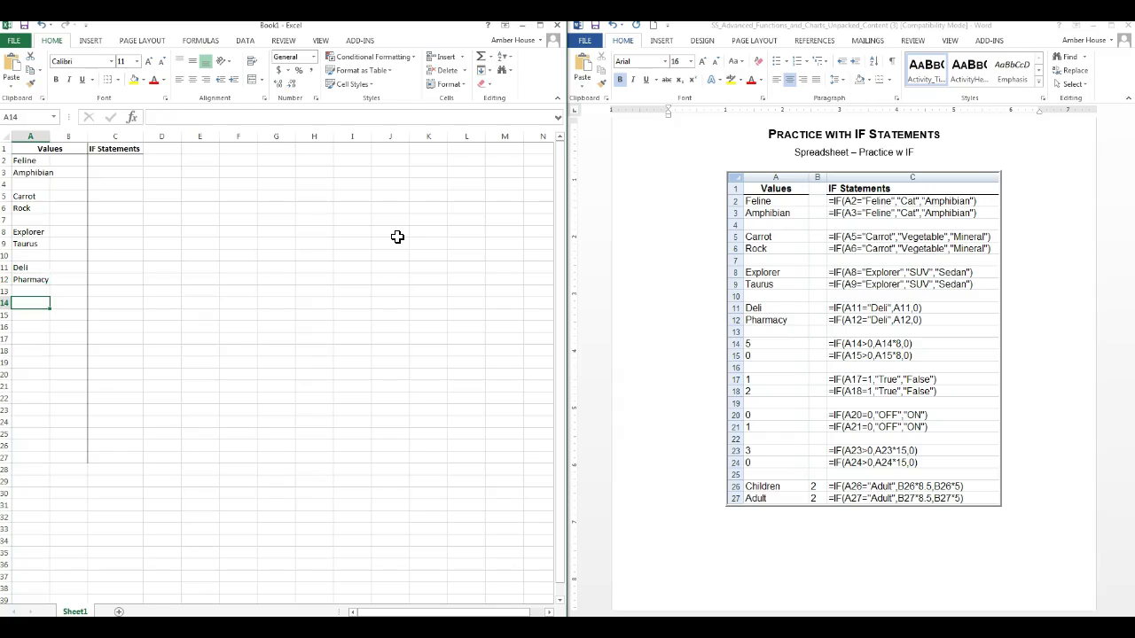
Enter the values 5 in cell A14 and 0 in cell A15.
{"action": "type", "text": "5"}
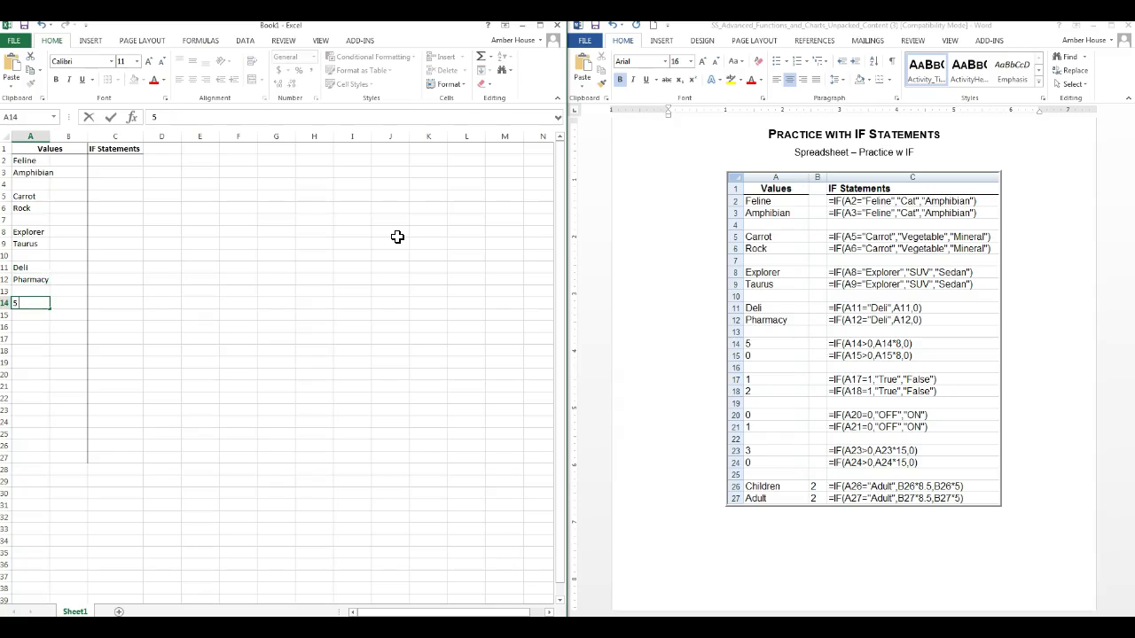
{"action": "key", "text": "Return"}
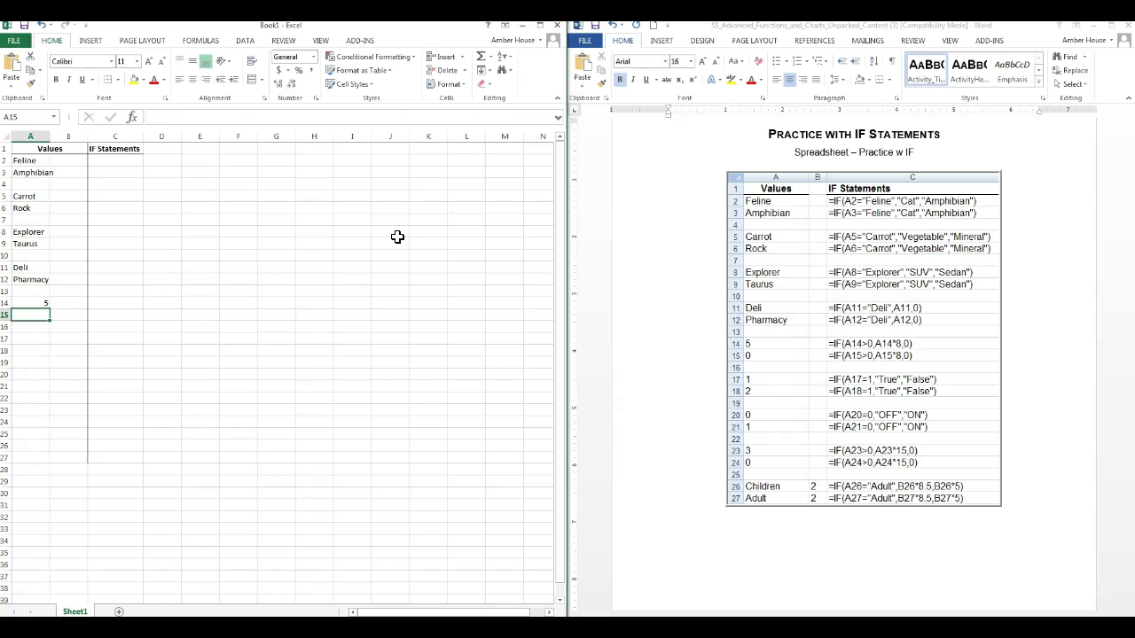
{"action": "type", "text": "0"}
{"action": "key", "text": "Return"}
{"action": "key", "text": "Return"}
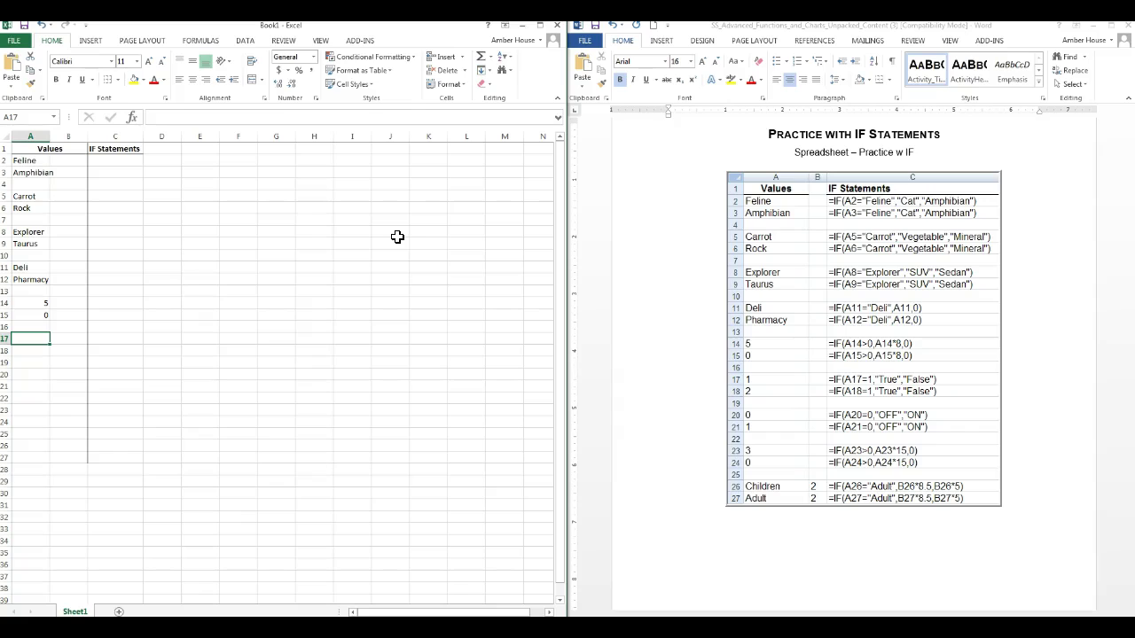
Enter 1 and 2 in cells A17 and A18, and 0 and 1 in cells A20 and A21.
{"action": "type", "text": "1"}
{"action": "key", "text": "Return"}
{"action": "type", "text": "2"}
{"action": "key", "text": "Return"}
{"action": "key", "text": "Return"}
{"action": "type", "text": "0"}
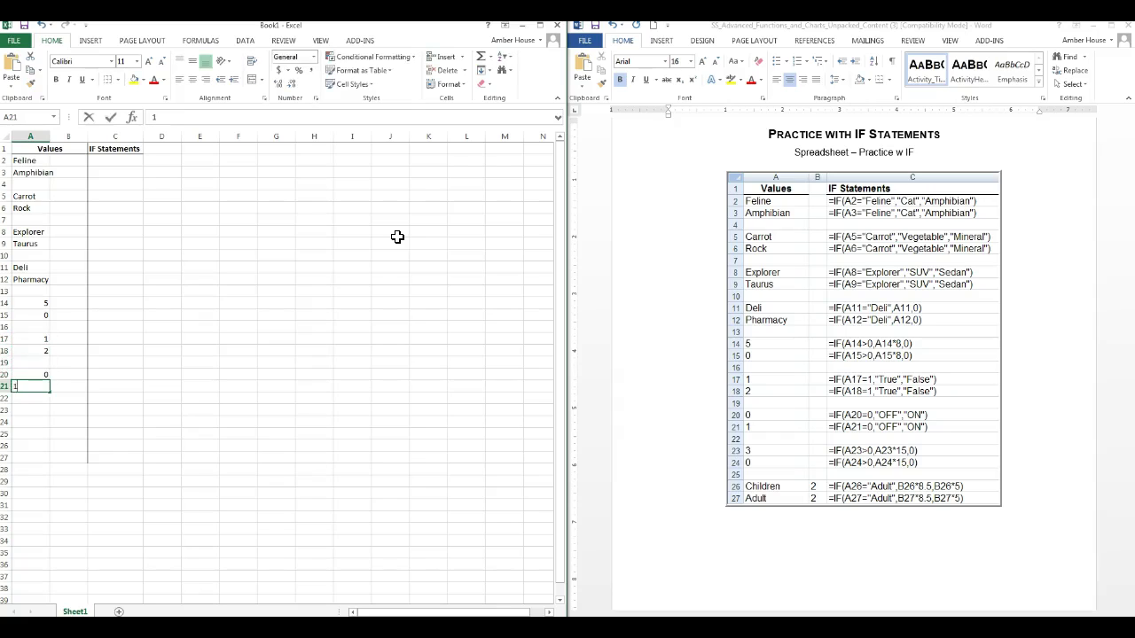
{"action": "key", "text": "Return"}
{"action": "key", "text": "Return"}
Enter the values 3 in cell A23 and 0 in cell A24.
{"action": "type", "text": "3"}
{"action": "key", "text": "Return"}
{"action": "type", "text": "0"}
{"action": "key", "text": "Return"}
{"action": "key", "text": "Return"}
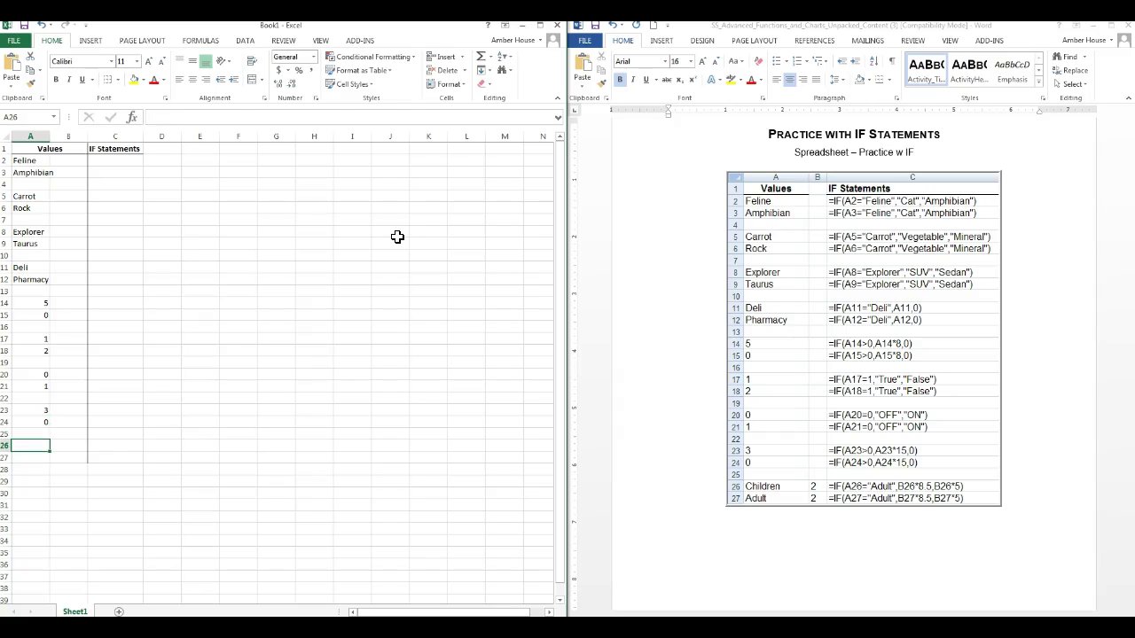
Enter "Children" in A26 and "Adult" in A27, each with the value 2 beside it in column B.
{"action": "type", "text": "Children"}
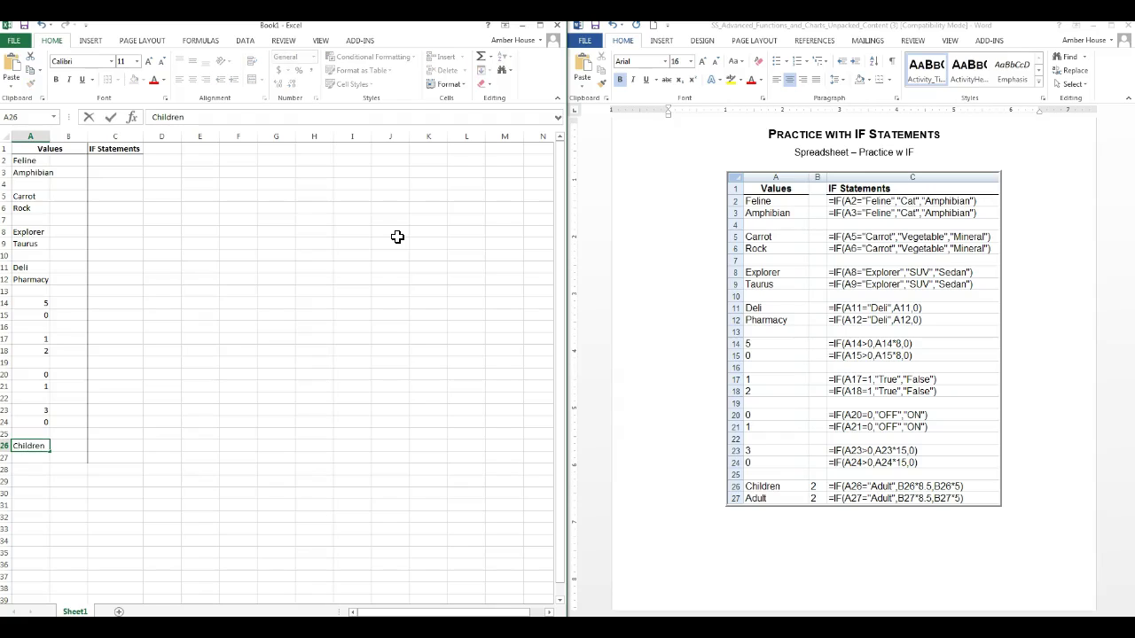
{"action": "key", "text": "Tab"}
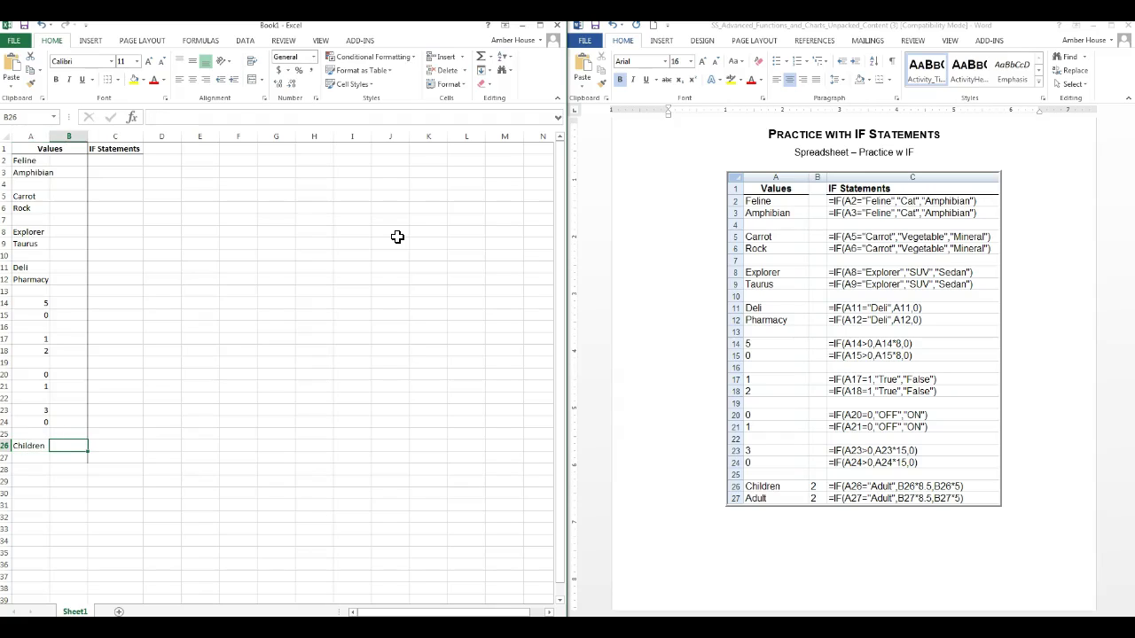
{"action": "type", "text": "2"}
{"action": "key", "text": "Return"}
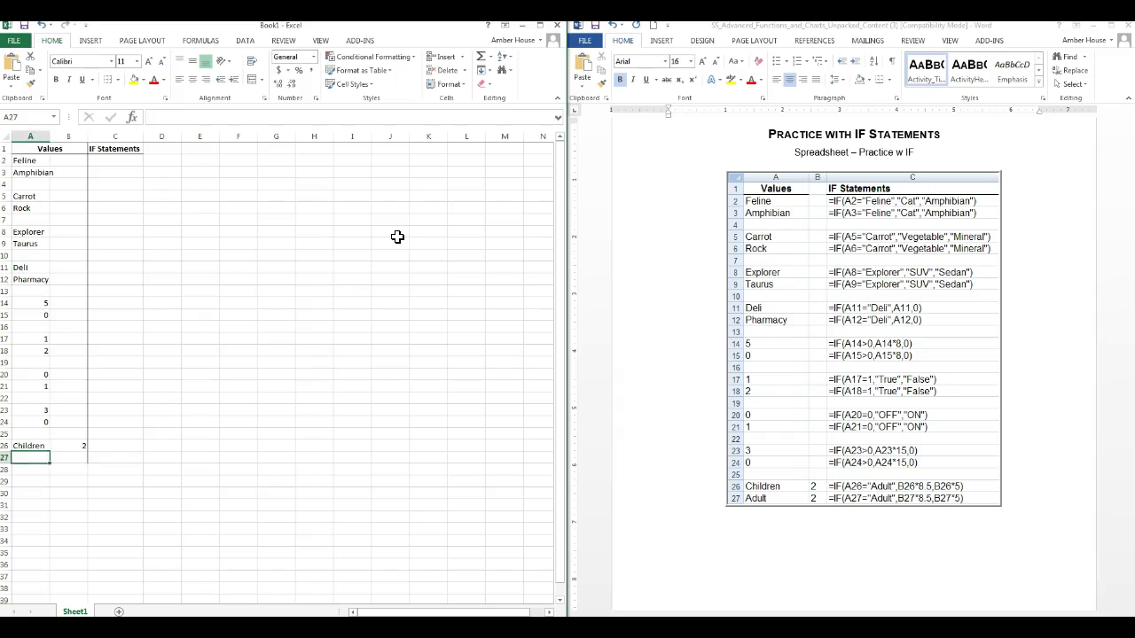
{"action": "type", "text": "Adult"}
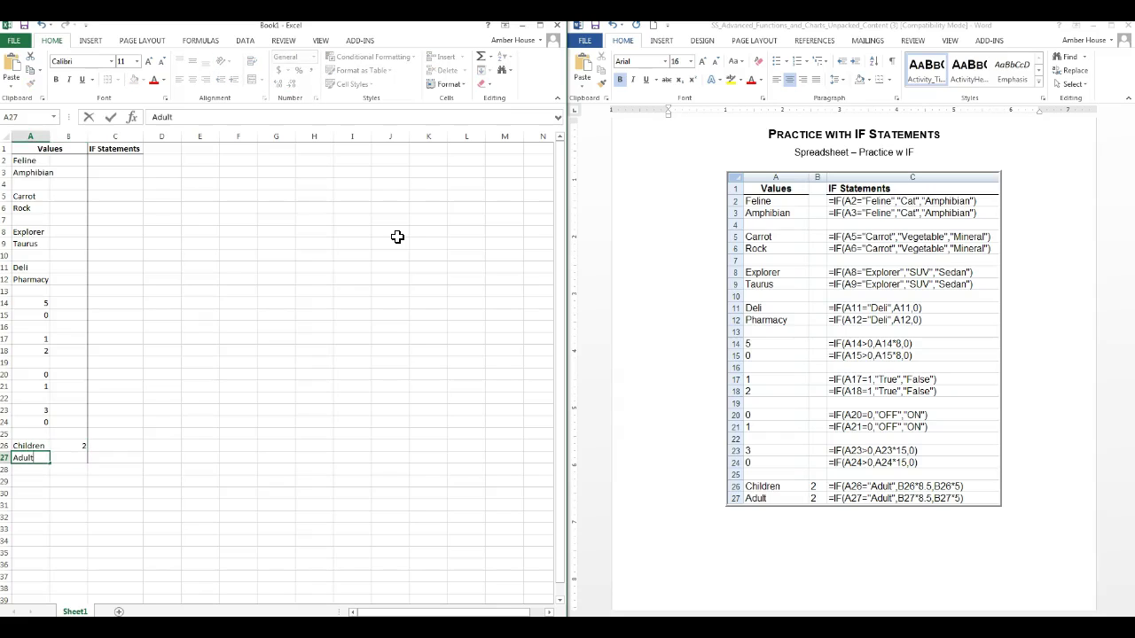
{"action": "key", "text": "Tab"}
{"action": "type", "text": "2"}
{"action": "key", "text": "Return"}
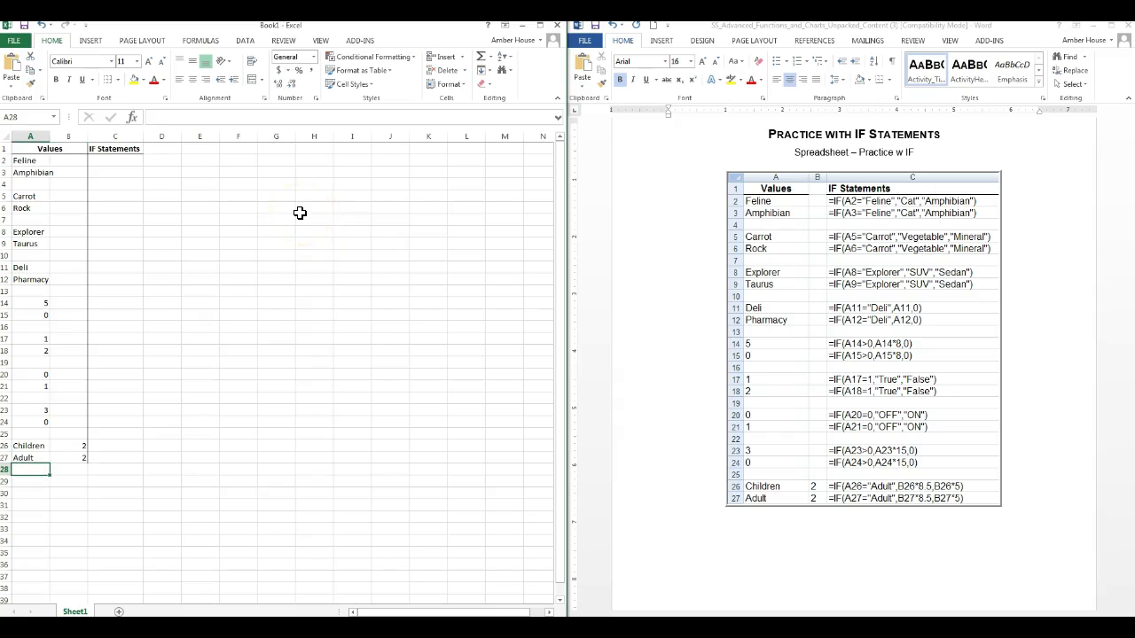
Copy the completed IF statement for condition 1 from the Word document's Part I table into Excel cell C2.
{"action": "left_click", "coordinate": [125, 167]}
{"action": "left_click", "coordinate": [124, 161]}
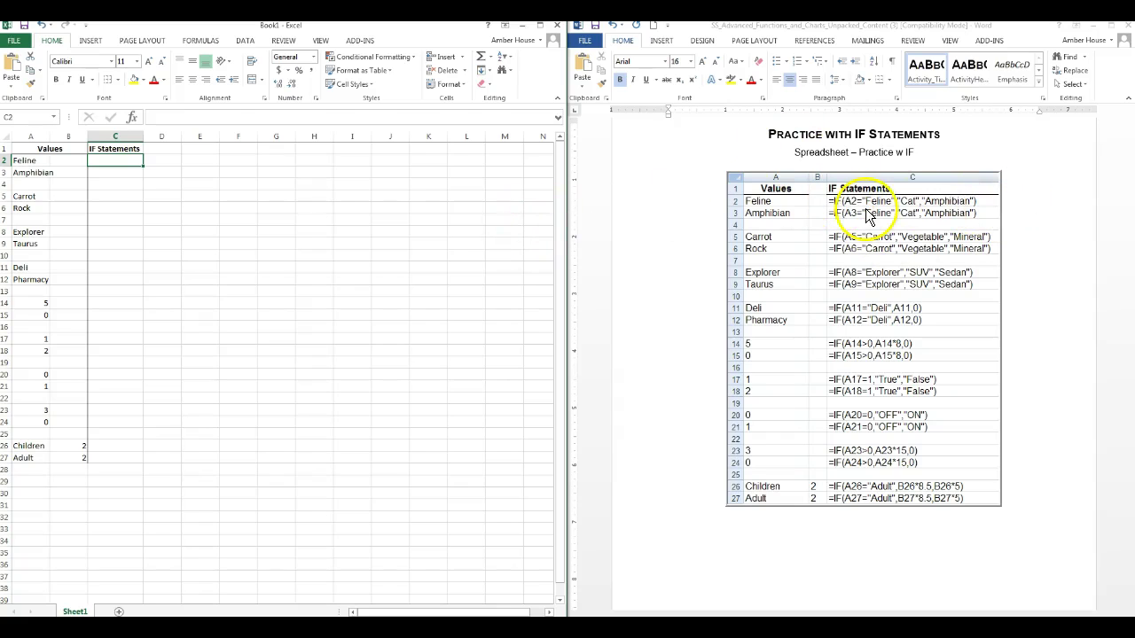
{"action": "left_click", "coordinate": [957, 248]}
{"action": "scroll", "coordinate": [959, 249], "scroll_direction": "up", "scroll_amount": 1}
{"action": "scroll", "coordinate": [959, 250], "scroll_direction": "up", "scroll_amount": 15}
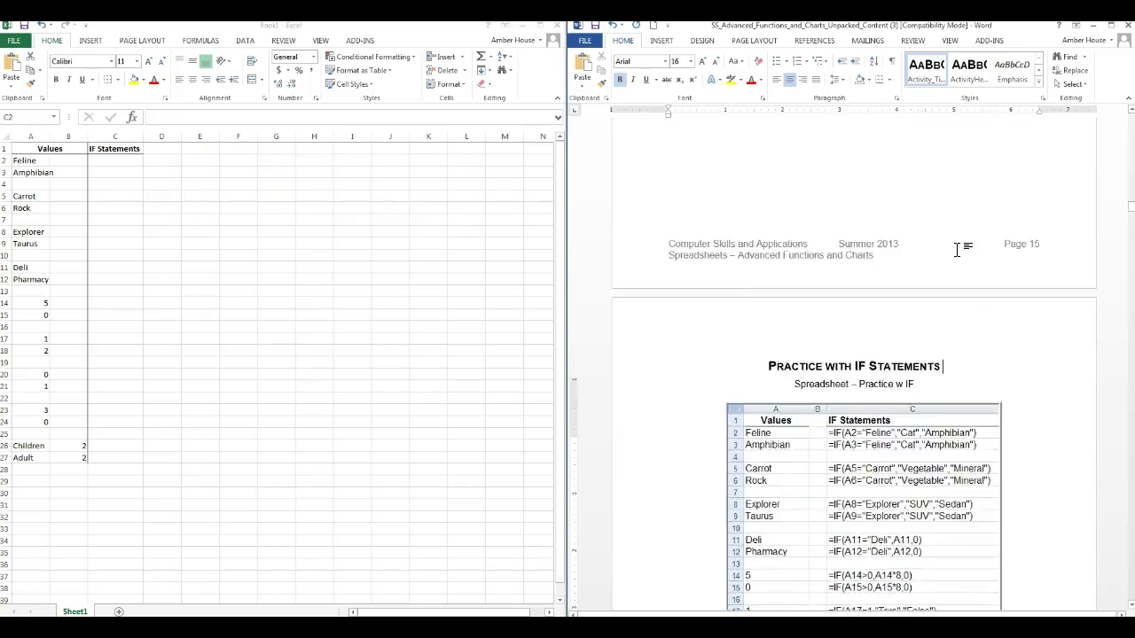
{"action": "scroll", "coordinate": [960, 251], "scroll_direction": "up", "scroll_amount": 4}
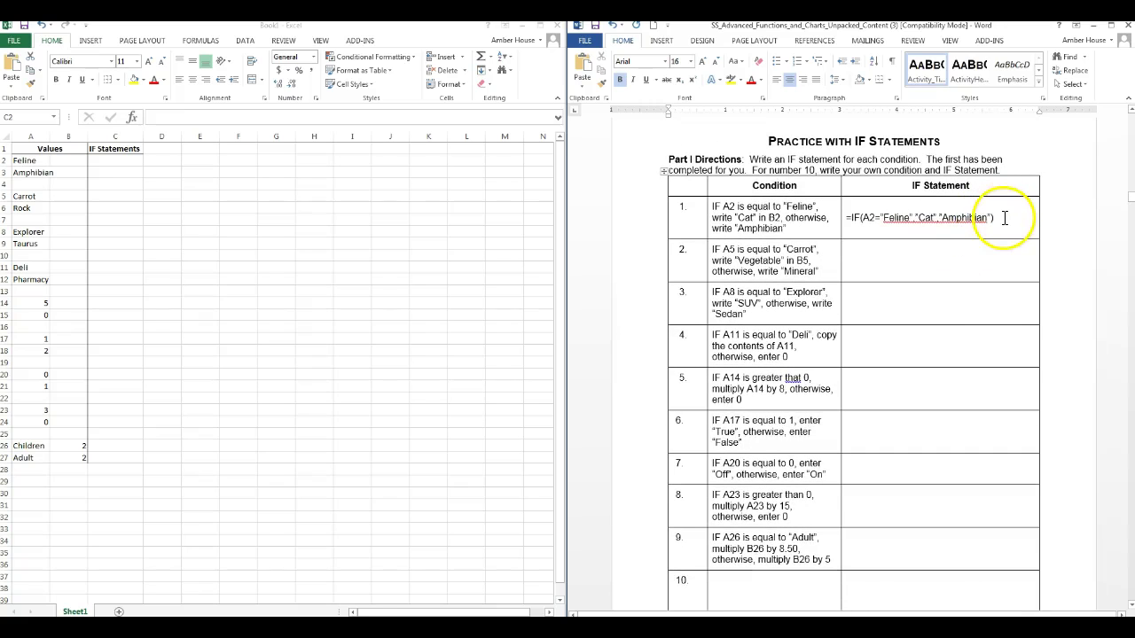
{"action": "left_click_drag", "start_coordinate": [992, 218], "coordinate": [847, 219]}
{"action": "key", "text": "ctrl+c"}
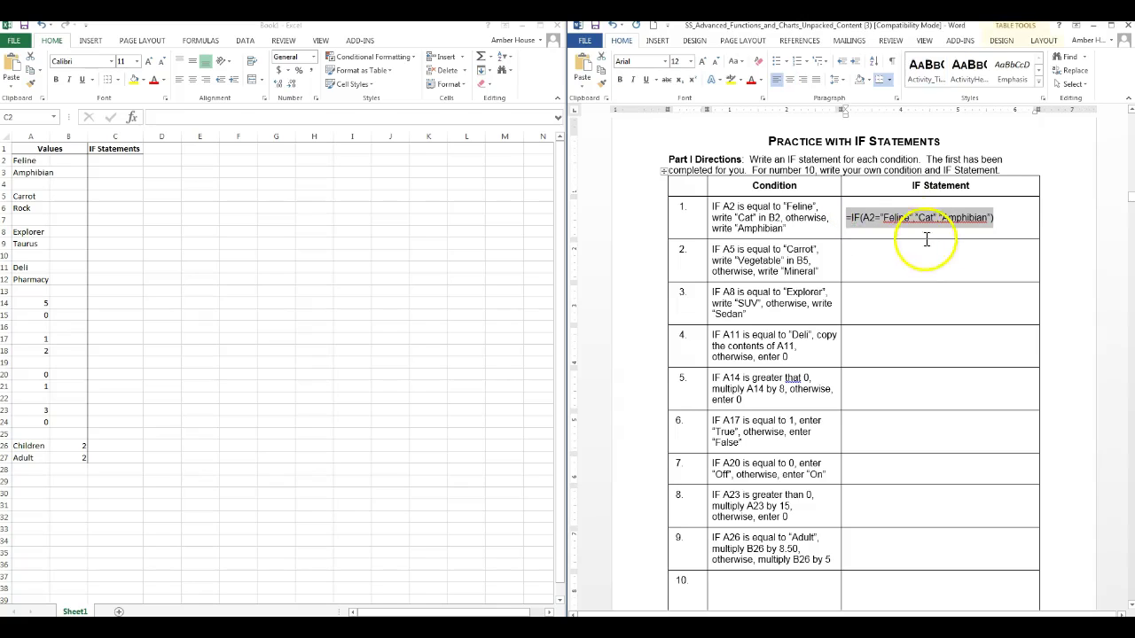
{"action": "left_click", "coordinate": [108, 158]}
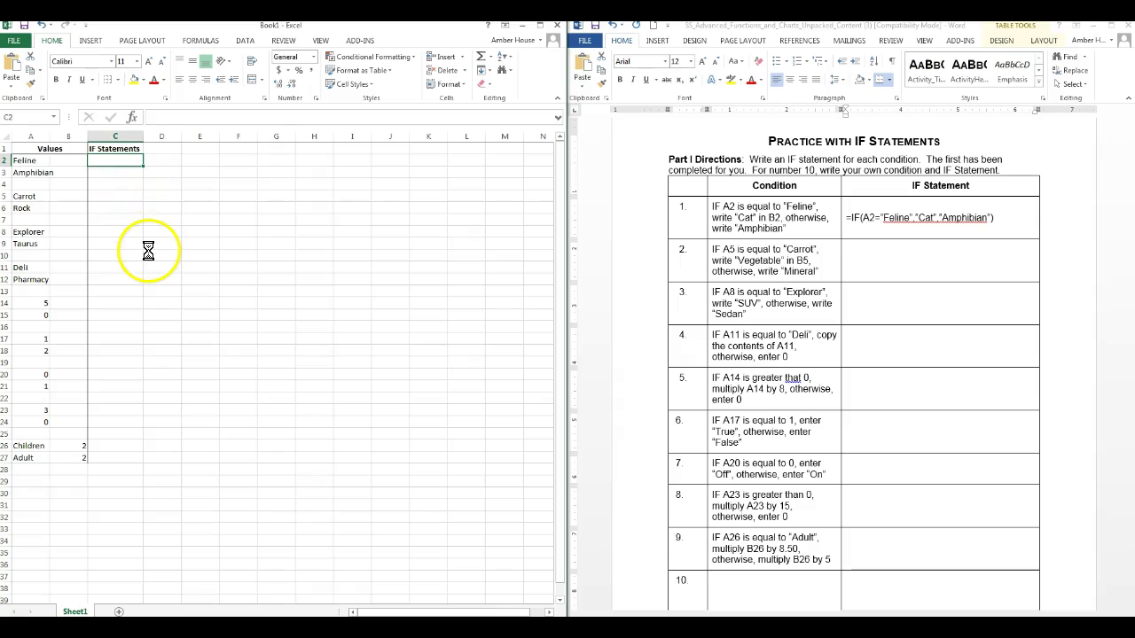
{"action": "key", "text": "ctrl+v"}
Replace the curly quotation marks in C2's pasted formula with straight ones, giving =IF(A2="Feline","Cat","Amphibian").
{"action": "left_click", "coordinate": [127, 161]}
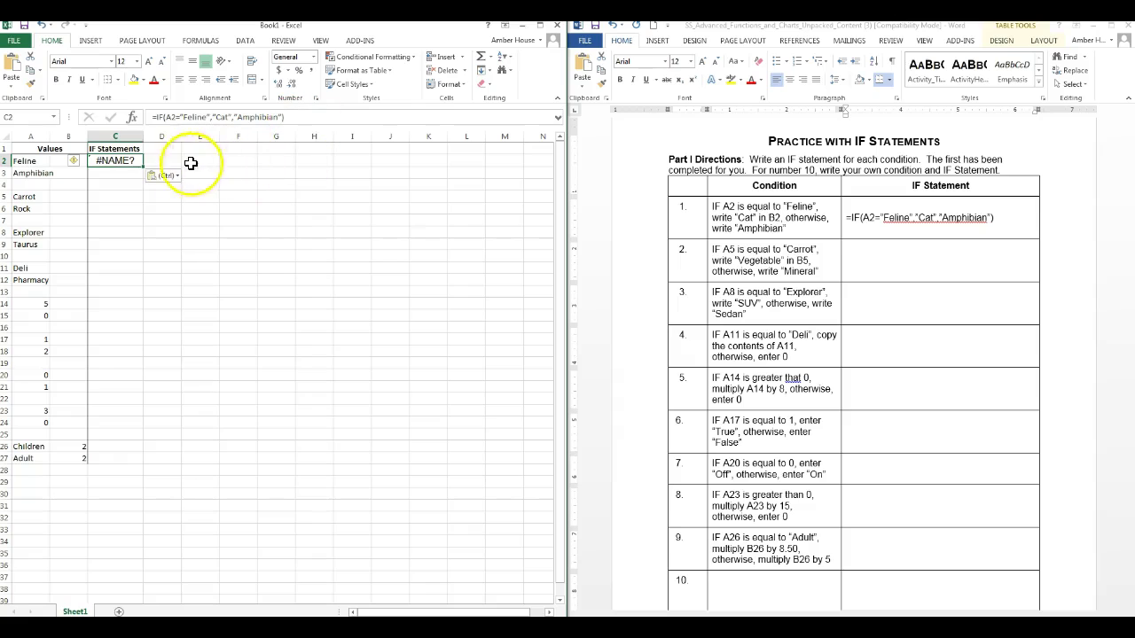
{"action": "left_click", "coordinate": [224, 116]}
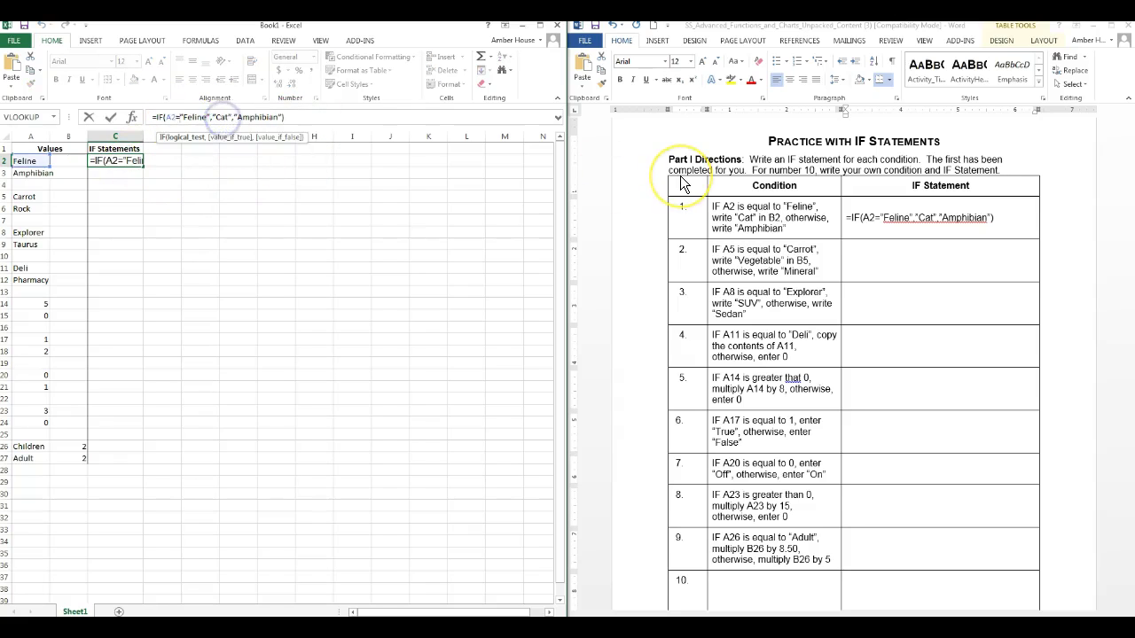
{"action": "key", "text": "BackSpace"}
{"action": "type", "text": "\""}
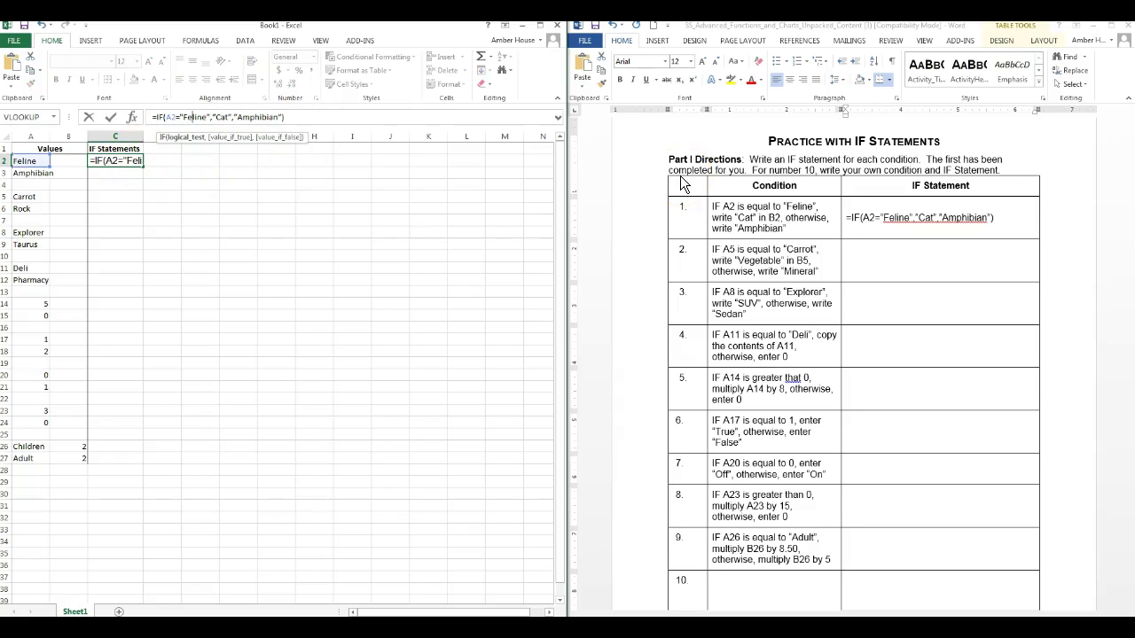
{"action": "key", "text": "Right"}
{"action": "key", "text": "Right"}
{"action": "key", "text": "Right"}
{"action": "key", "text": "Right"}
{"action": "key", "text": "Right"}
{"action": "key", "text": "Right"}
{"action": "key", "text": "Right"}
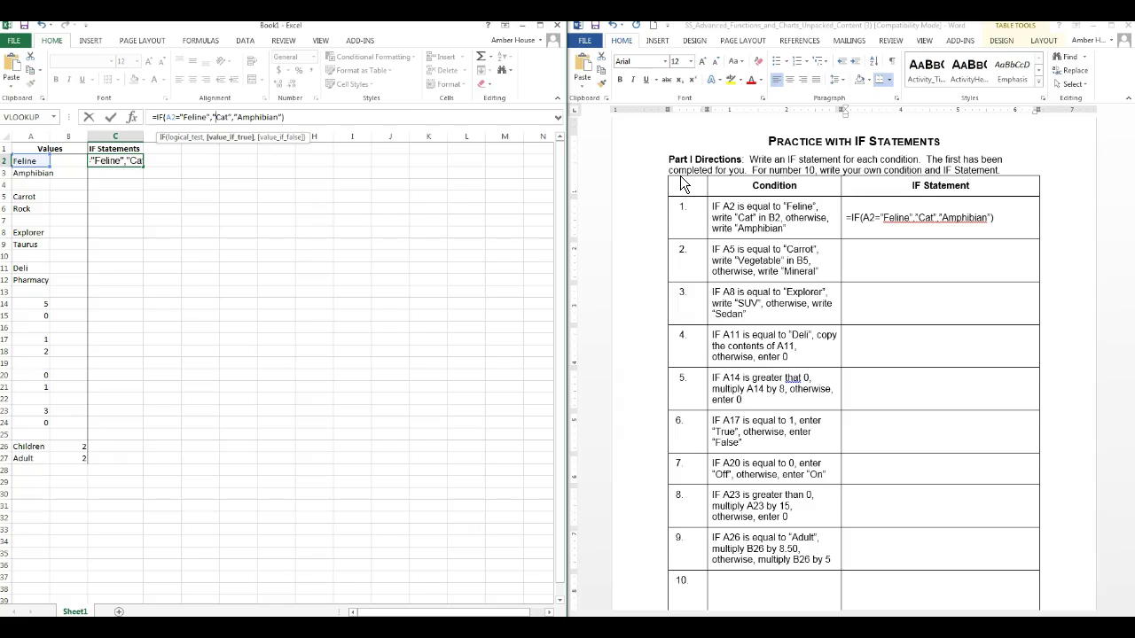
{"action": "key", "text": "Right"}
{"action": "key", "text": "Right"}
{"action": "key", "text": "Right"}
{"action": "key", "text": "Right"}
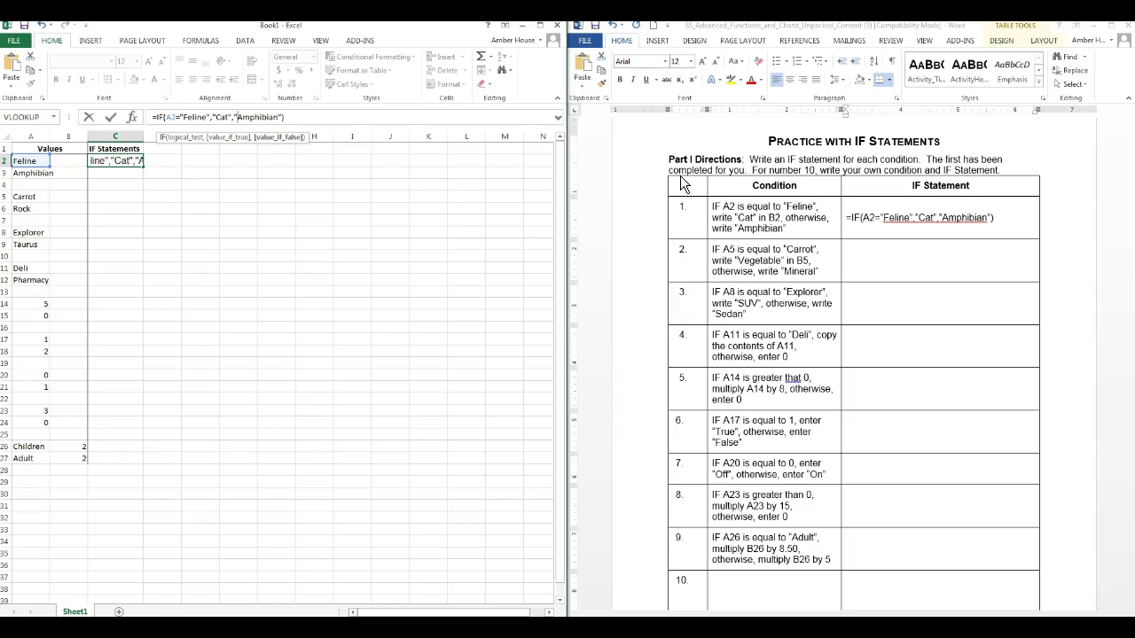
{"action": "key", "text": "Right"}
{"action": "key", "text": "Right"}
{"action": "key", "text": "Right"}
{"action": "key", "text": "Right"}
{"action": "key", "text": "Right"}
{"action": "key", "text": "Right"}
{"action": "key", "text": "Right"}
{"action": "key", "text": "Right"}
{"action": "key", "text": "Right"}
{"action": "key", "text": "Return"}
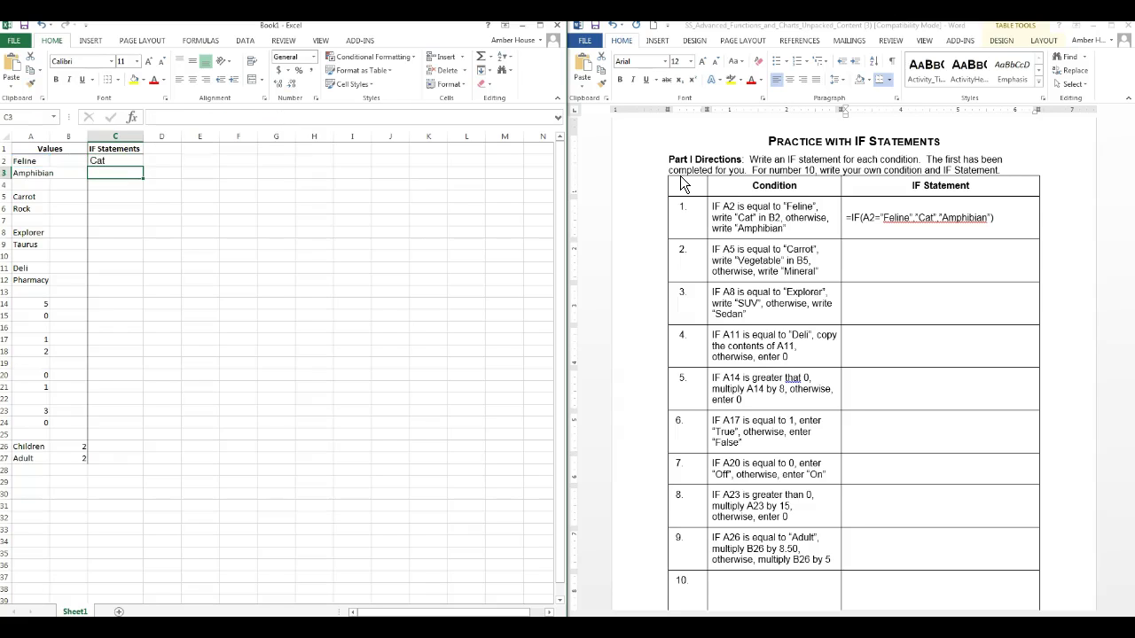
Fill the IF formula from cell C2 down to cell C3.
{"action": "left_click", "coordinate": [135, 160]}
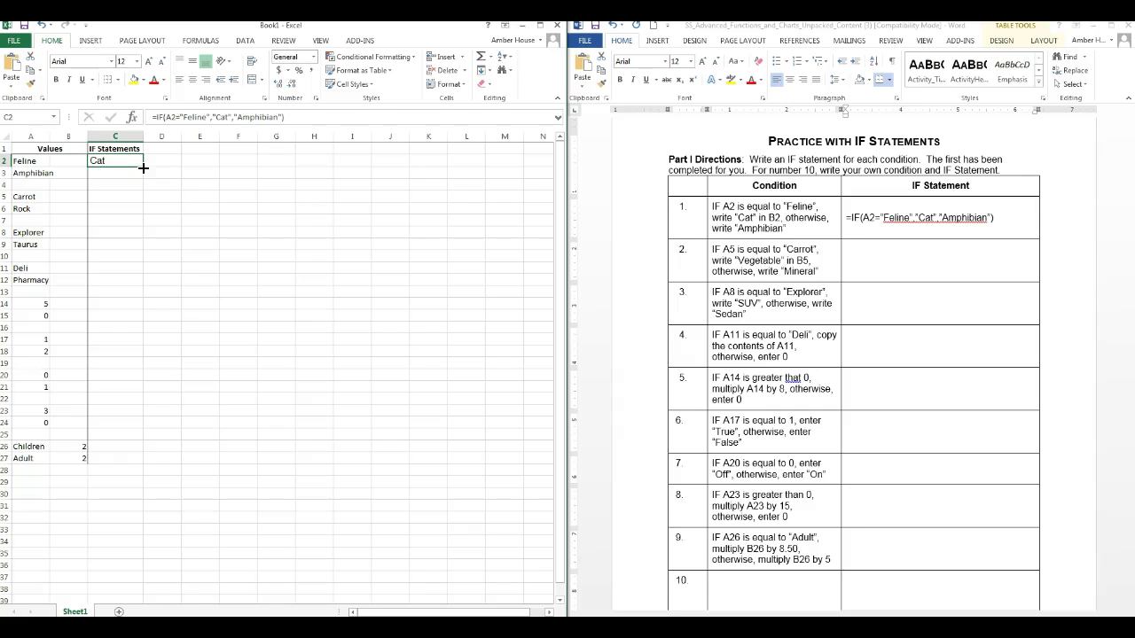
{"action": "left_click_drag", "start_coordinate": [143, 167], "coordinate": [142, 180]}
{"action": "left_click", "coordinate": [109, 215]}
{"action": "left_click", "coordinate": [115, 162]}
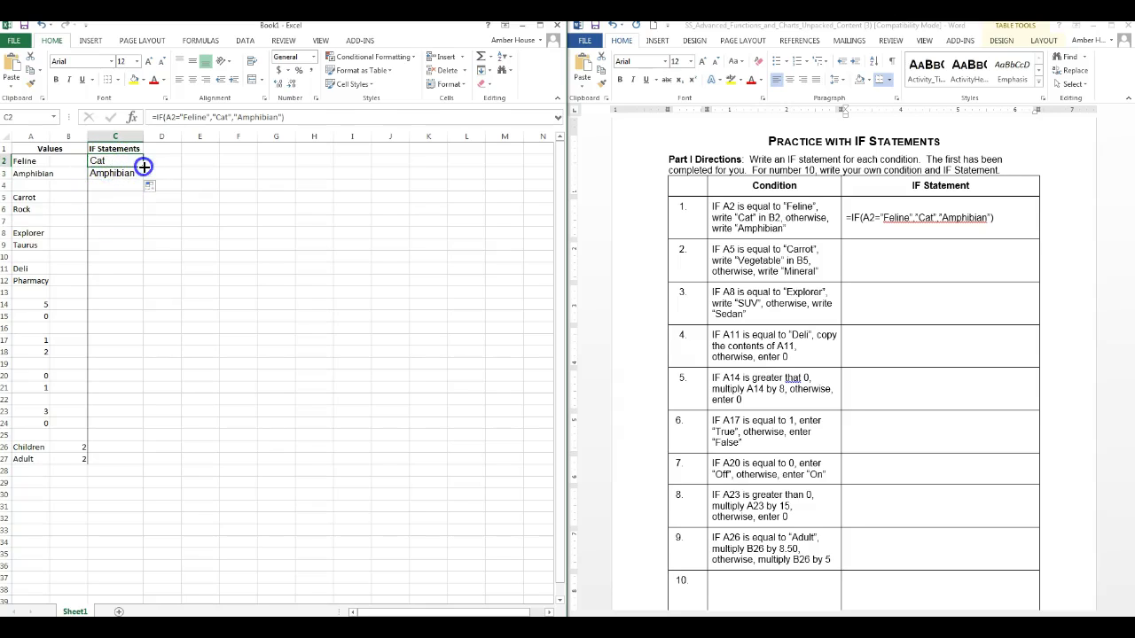
Following the Word document's answer key, enter =IF(A5="Carrot","Vegetable","Mineral") in C5 and fill it down to C6.
{"action": "left_click", "coordinate": [126, 198]}
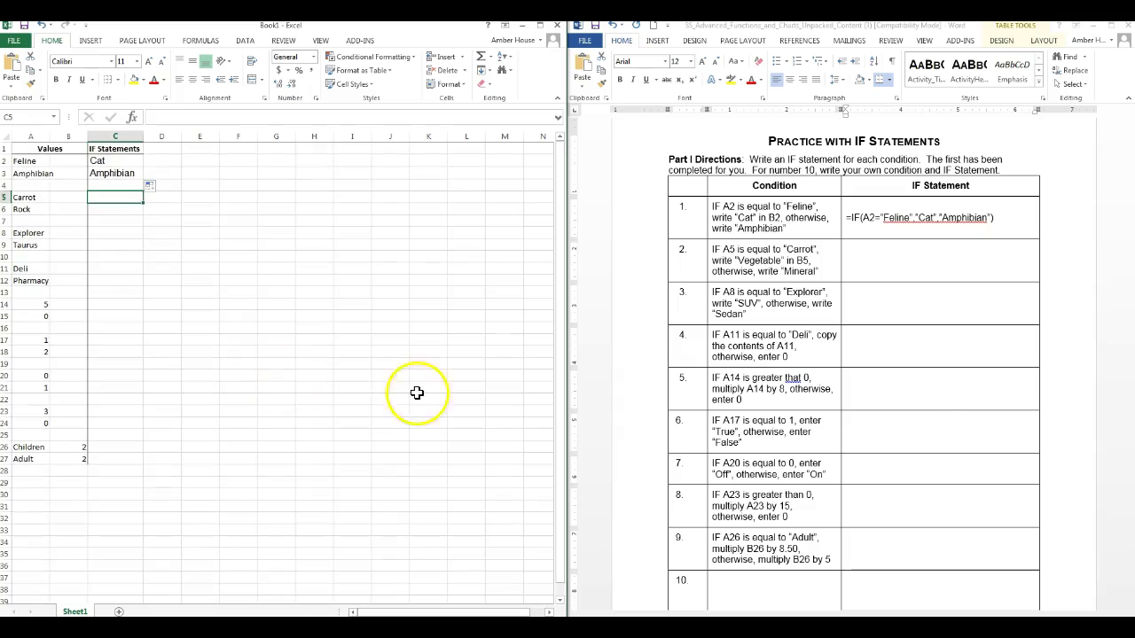
{"action": "scroll", "coordinate": [919, 424], "scroll_direction": "down", "scroll_amount": 15}
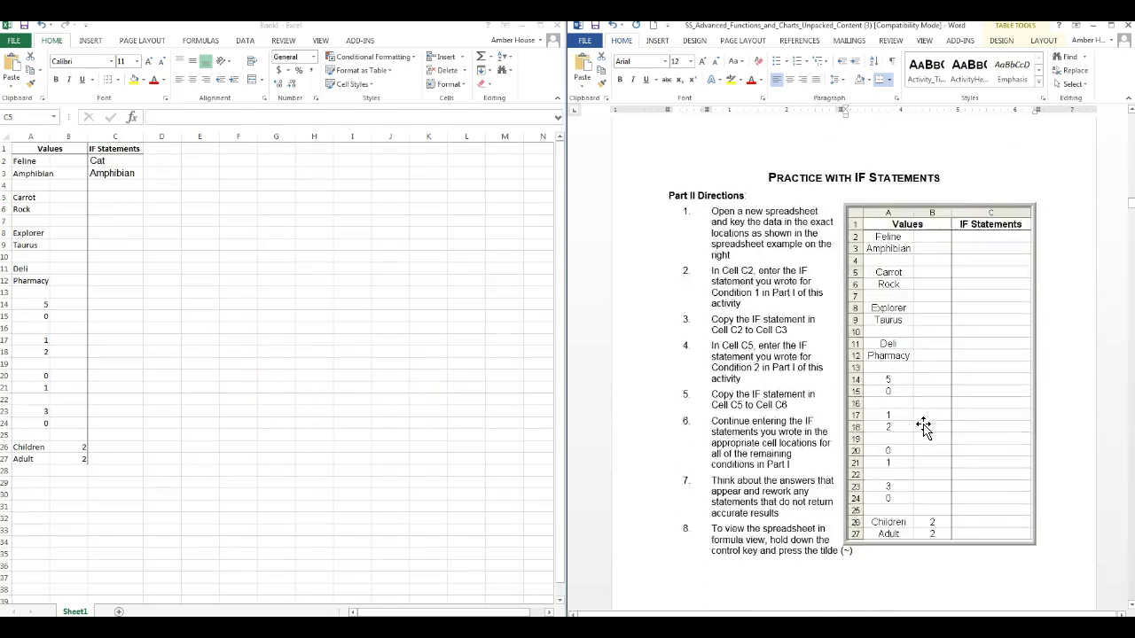
{"action": "scroll", "coordinate": [924, 429], "scroll_direction": "down", "scroll_amount": 10}
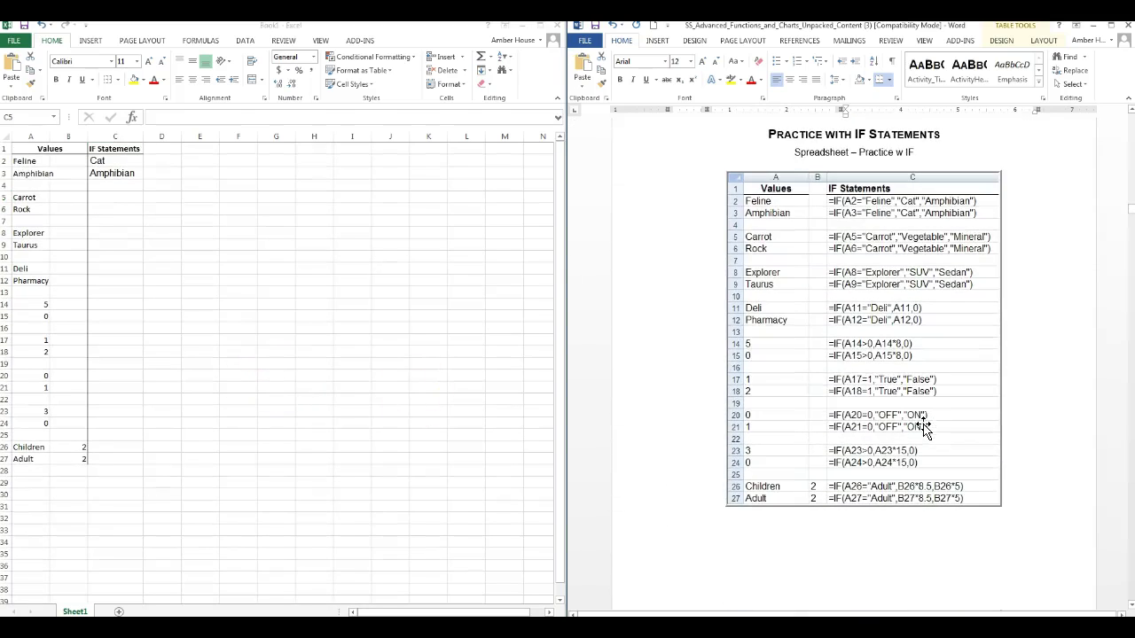
{"action": "left_click", "coordinate": [122, 197]}
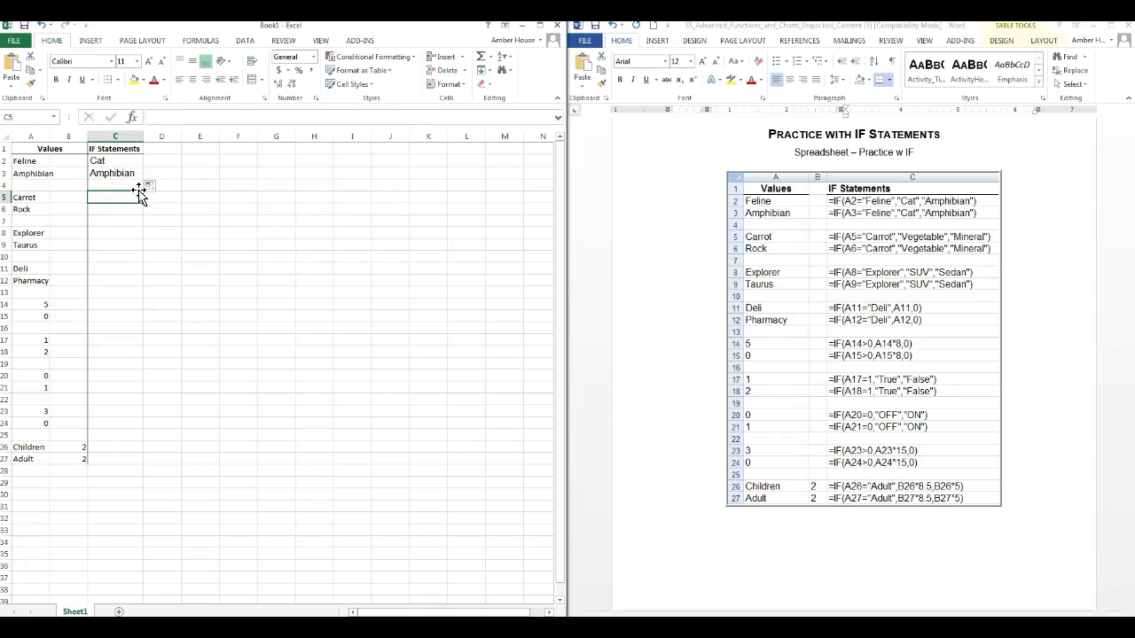
{"action": "type", "text": "=IF"}
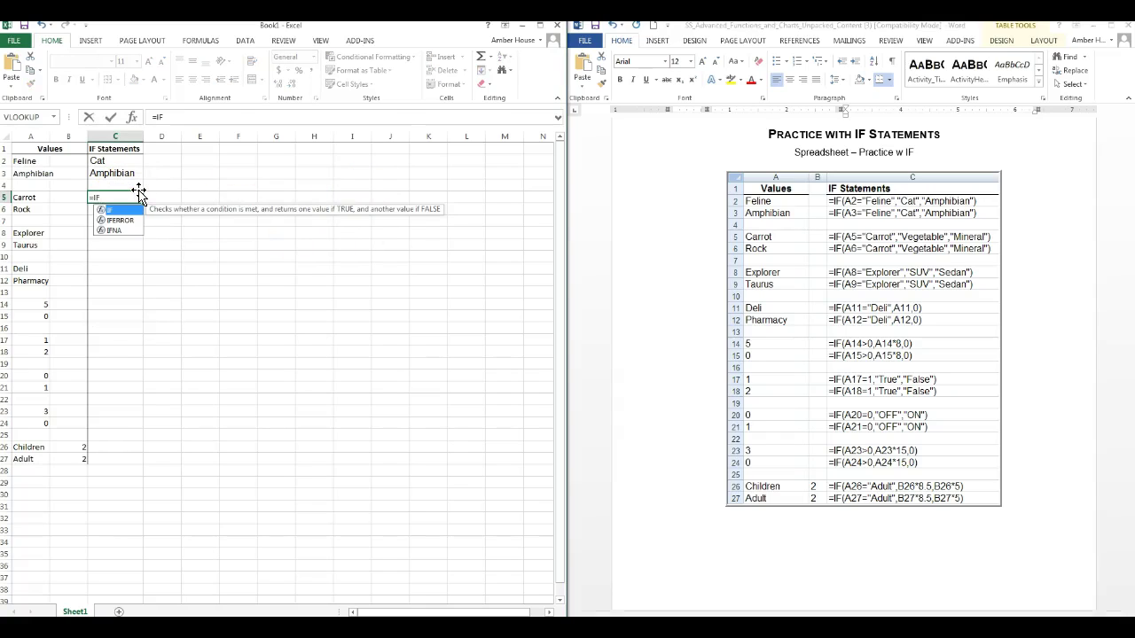
{"action": "type", "text": "("}
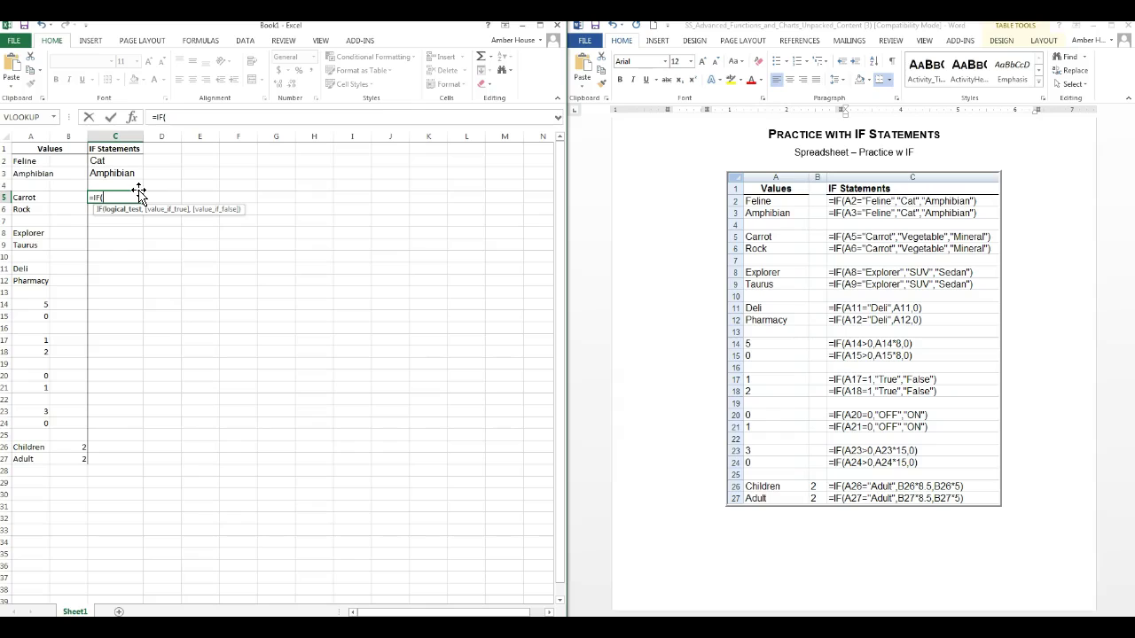
{"action": "left_click", "coordinate": [25, 197]}
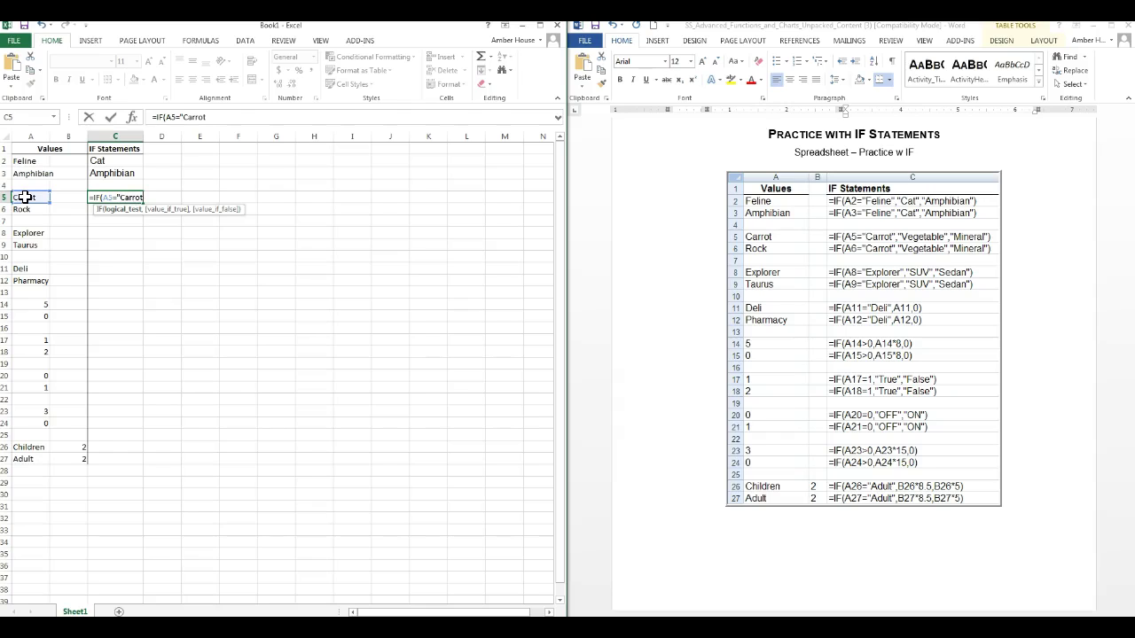
{"action": "type", "text": "\",\""}
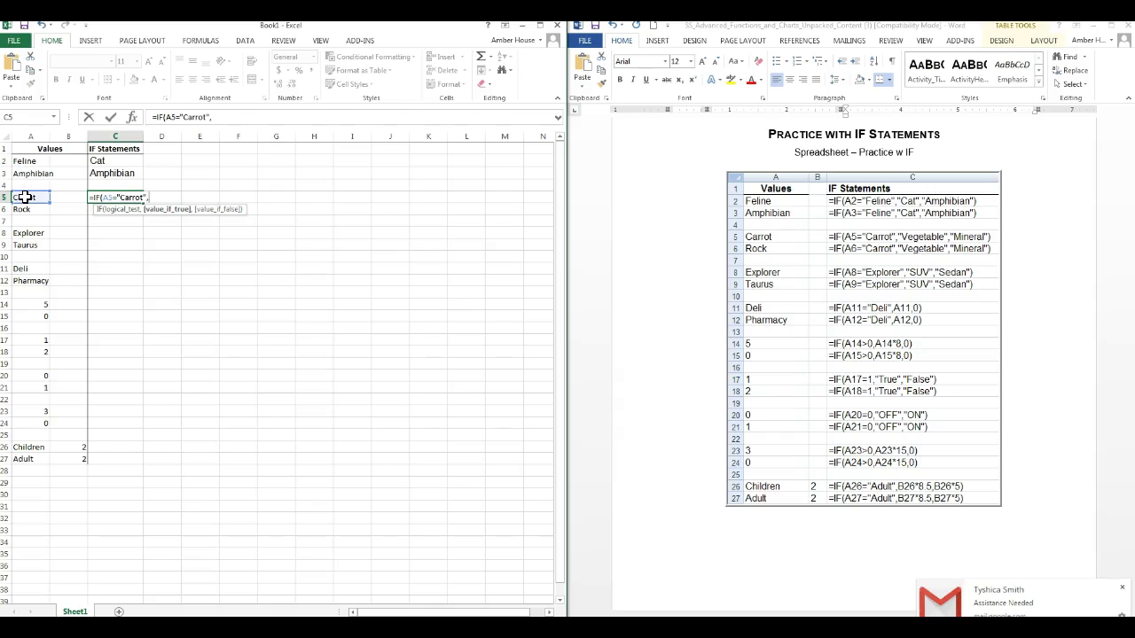
{"action": "left_click", "coordinate": [1122, 589]}
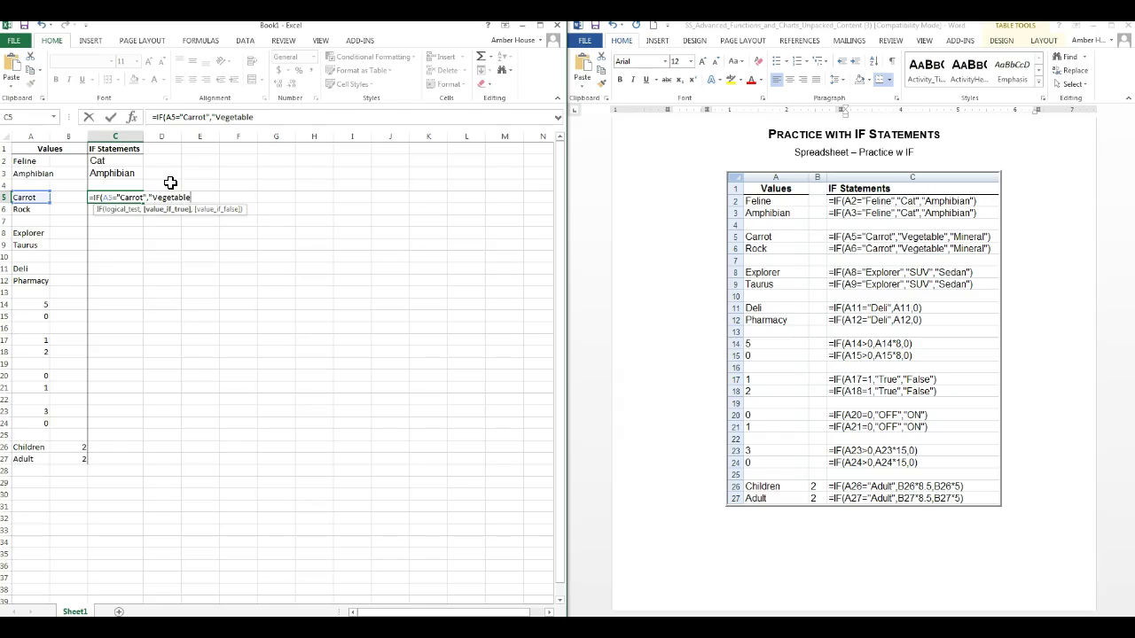
{"action": "type", "text": ",\"Mineral\""}
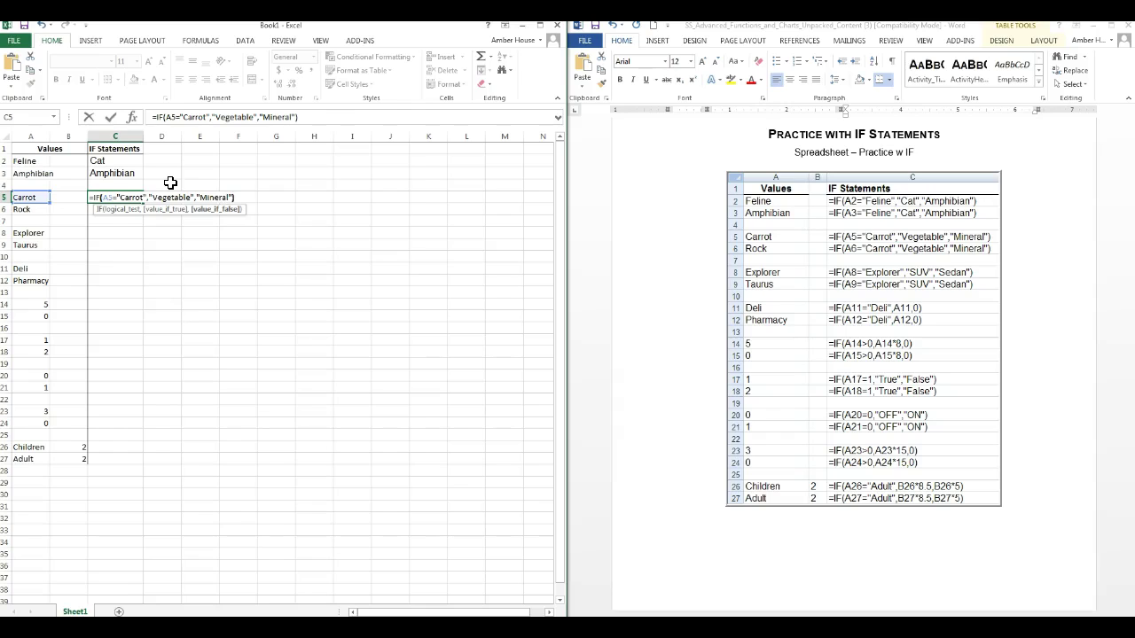
{"action": "key", "text": "Return"}
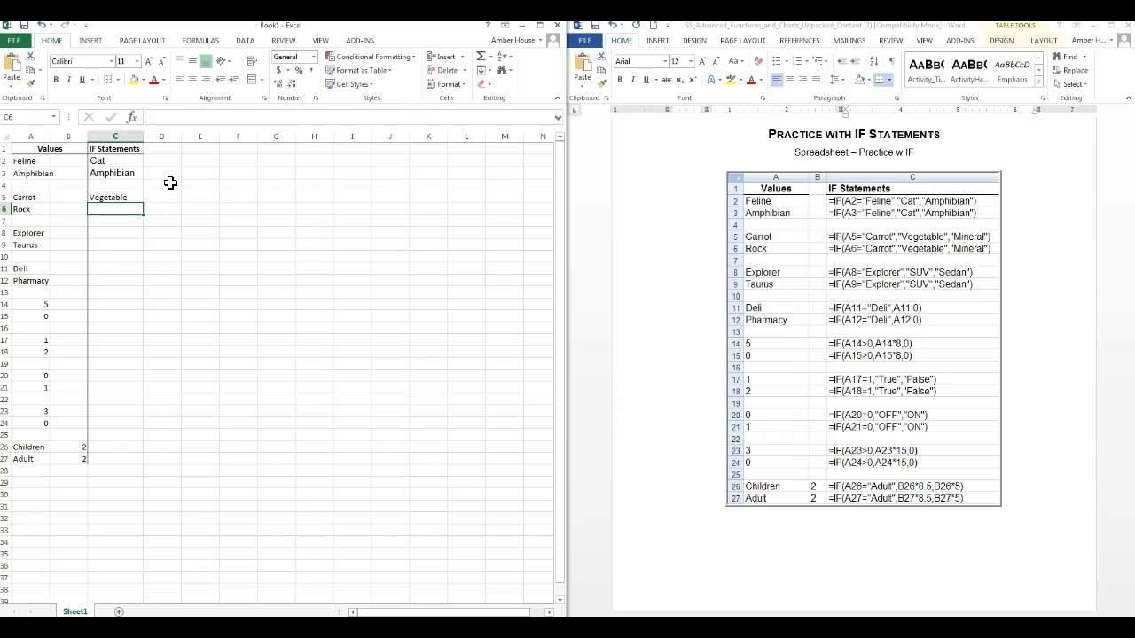
{"action": "left_click", "coordinate": [124, 197]}
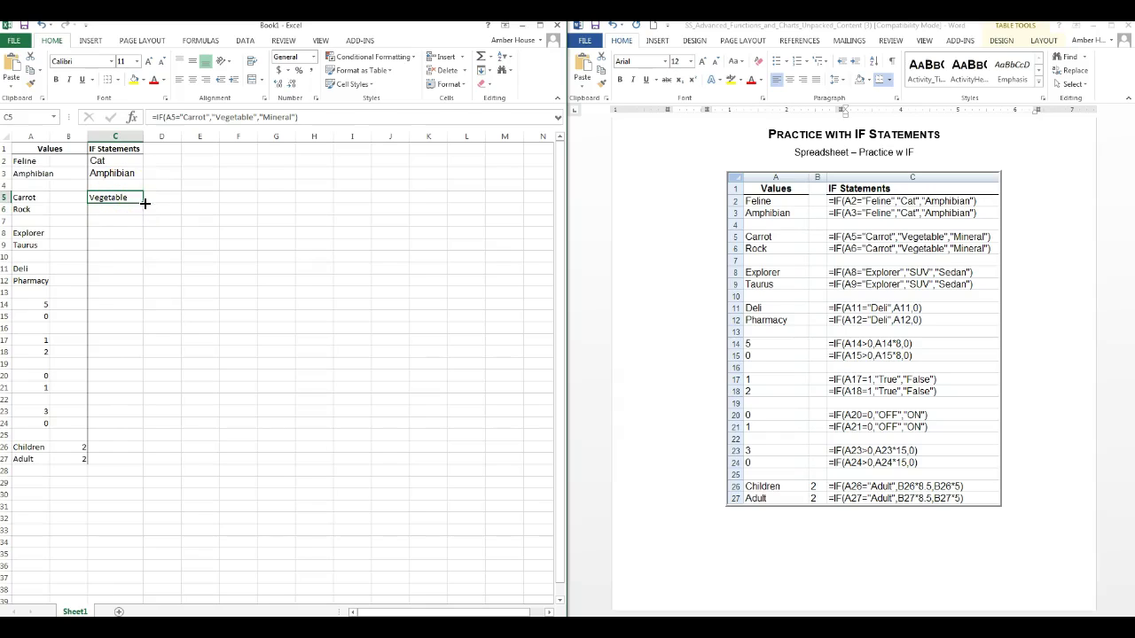
{"action": "left_click_drag", "start_coordinate": [145, 203], "coordinate": [142, 214]}
Search the function list for "if", insert the IF function in C8, and move its arguments dialog clear of the data.
{"action": "left_click", "coordinate": [132, 232]}
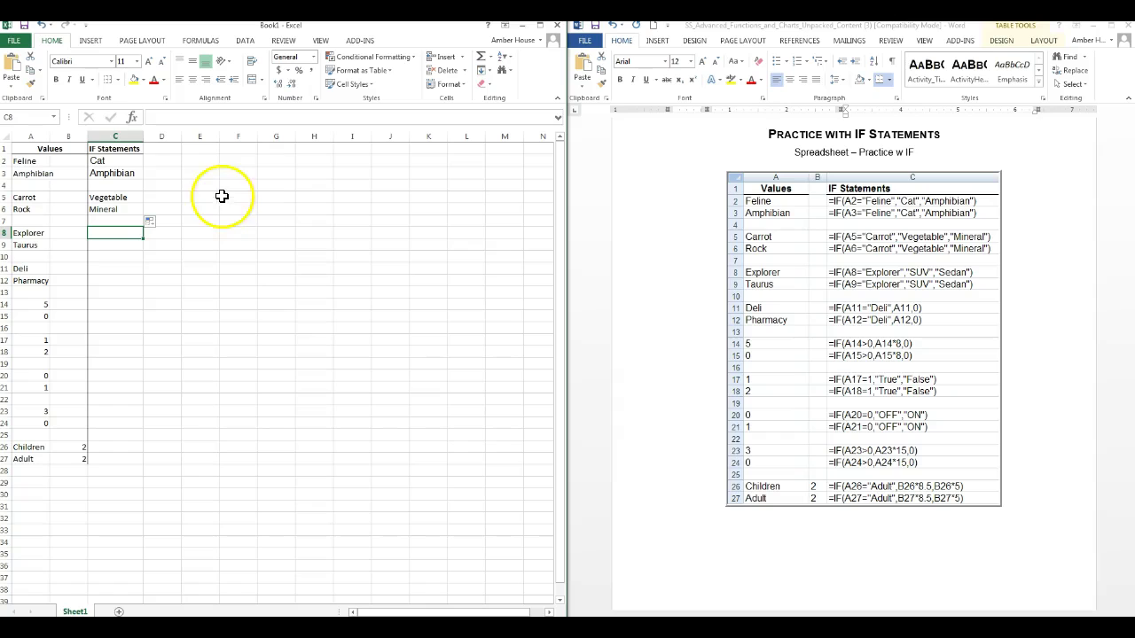
{"action": "left_click", "coordinate": [132, 122]}
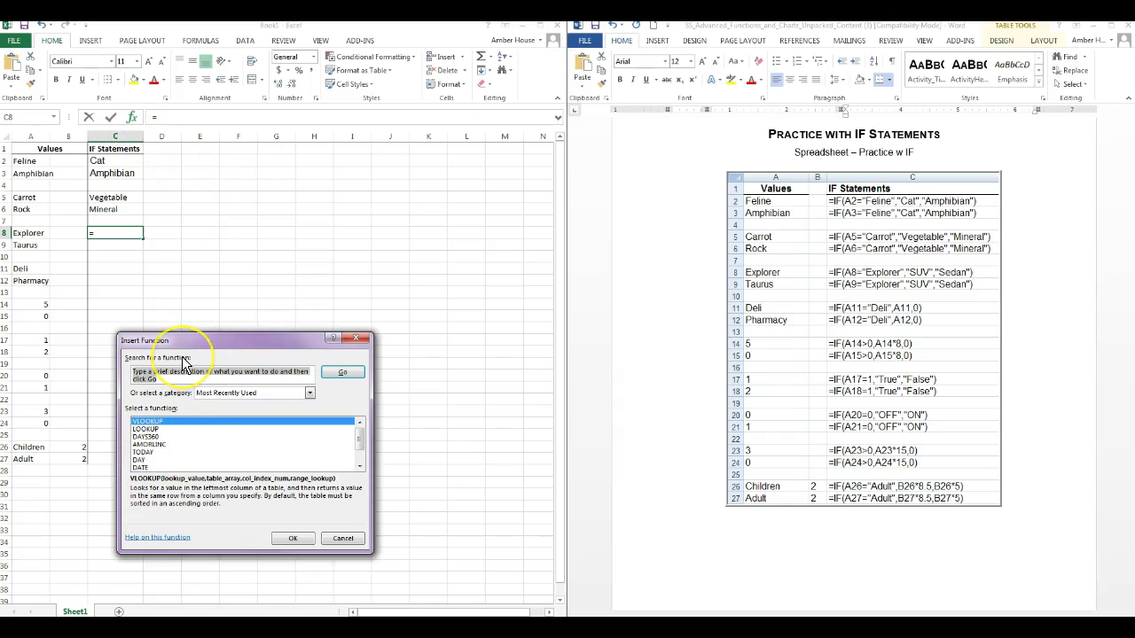
{"action": "type", "text": "if"}
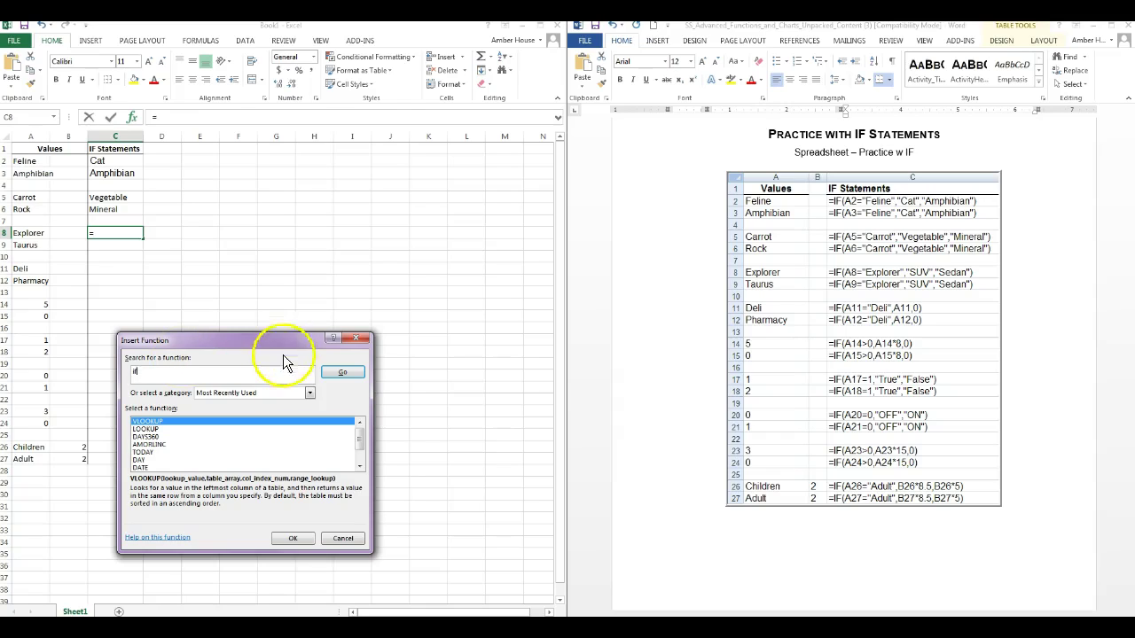
{"action": "left_click", "coordinate": [337, 374]}
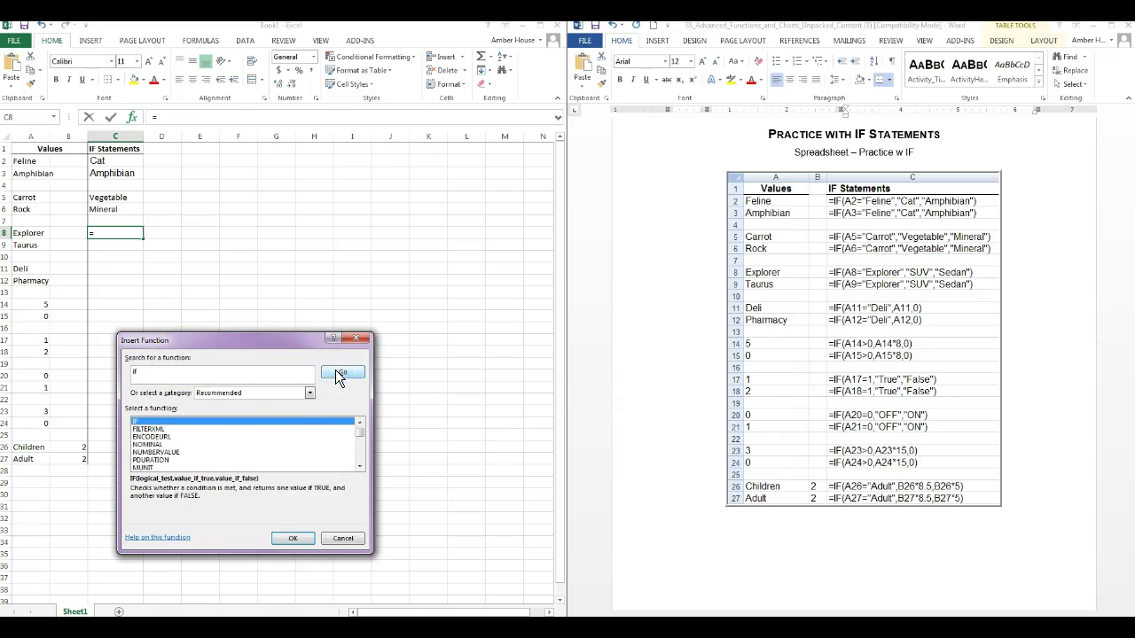
{"action": "double_click", "coordinate": [153, 422]}
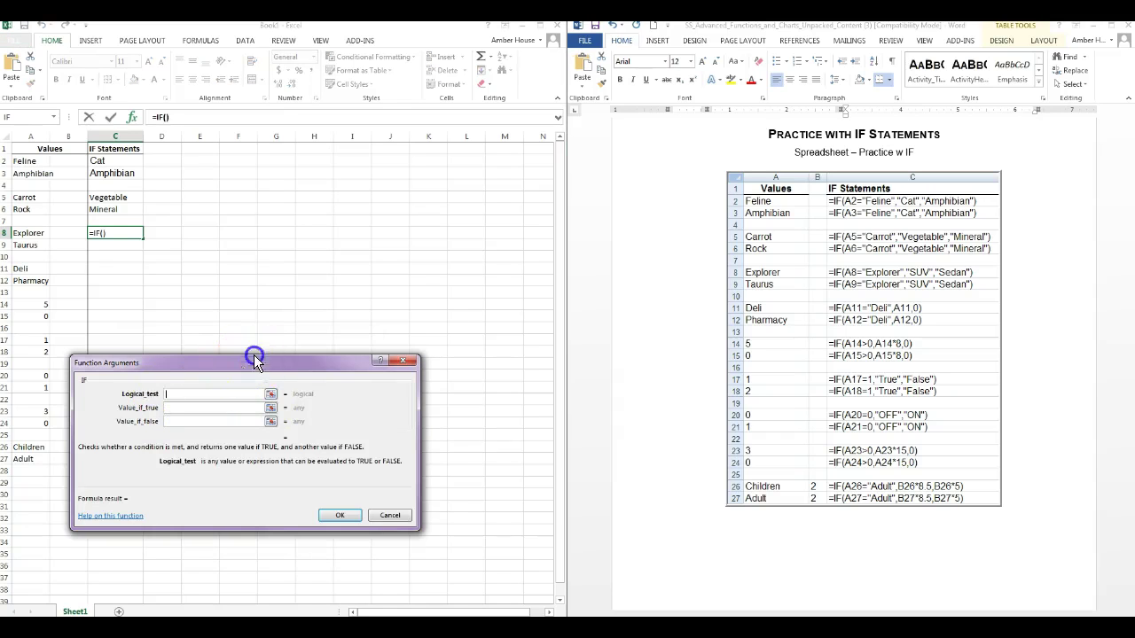
{"action": "left_click_drag", "start_coordinate": [272, 335], "coordinate": [376, 176]}
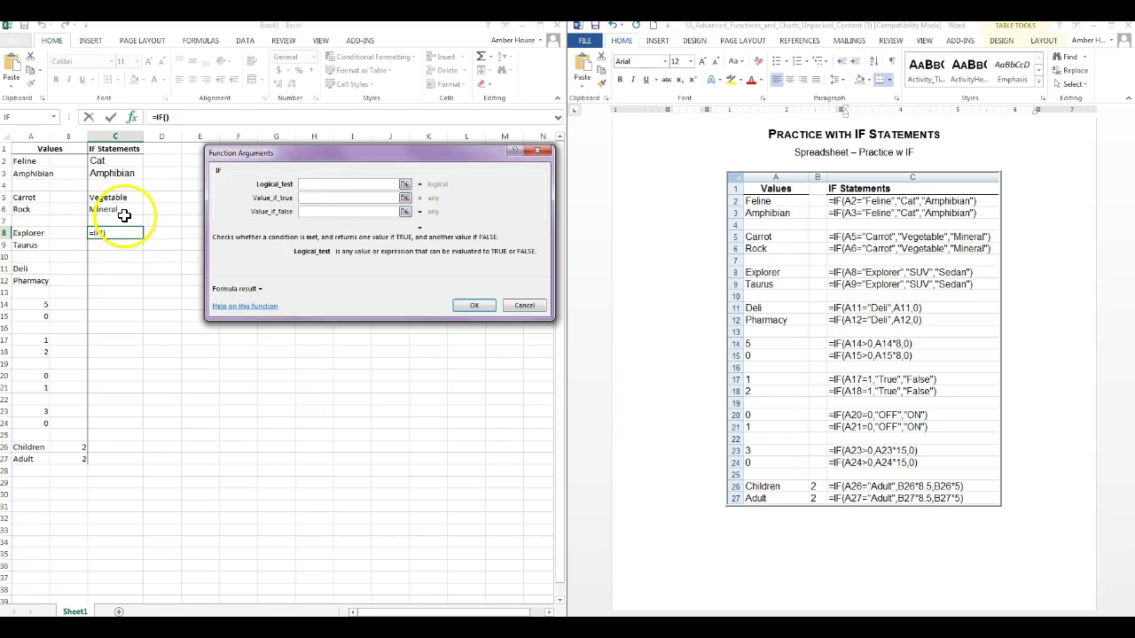
{"action": "left_click", "coordinate": [43, 233]}
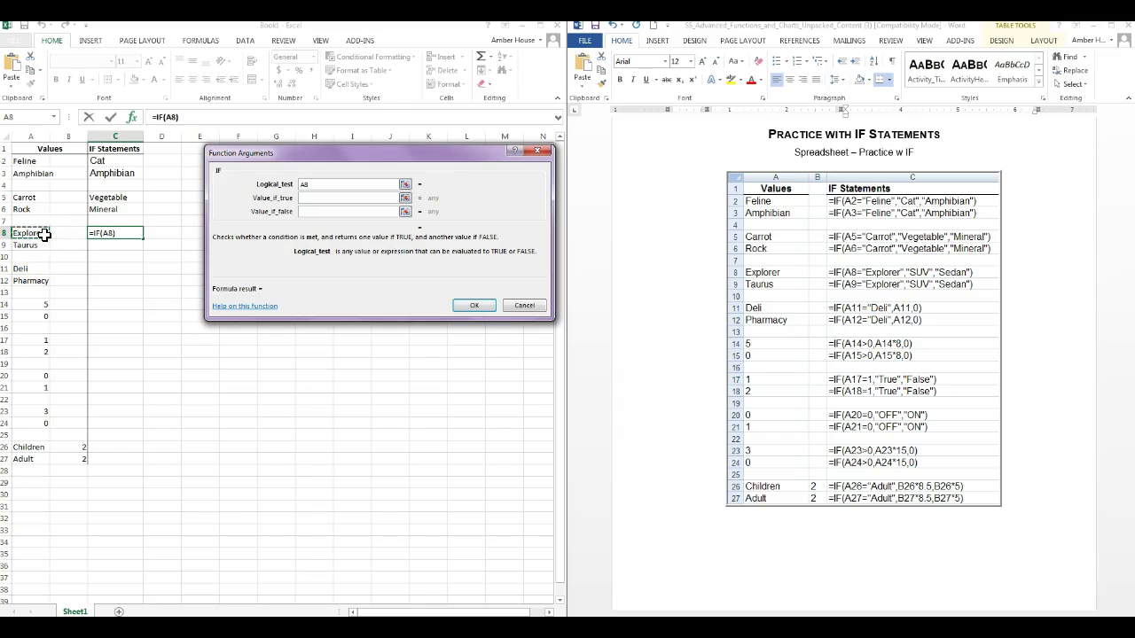
{"action": "left_click", "coordinate": [304, 198]}
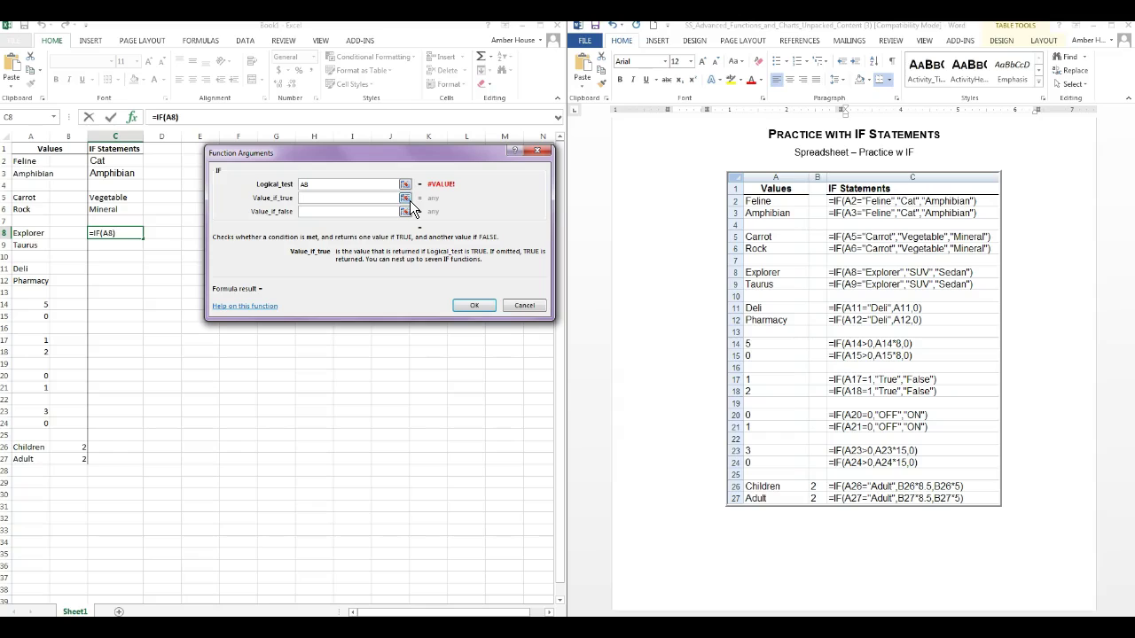
{"action": "left_click", "coordinate": [357, 186]}
{"action": "type", "text": "=Deli"}
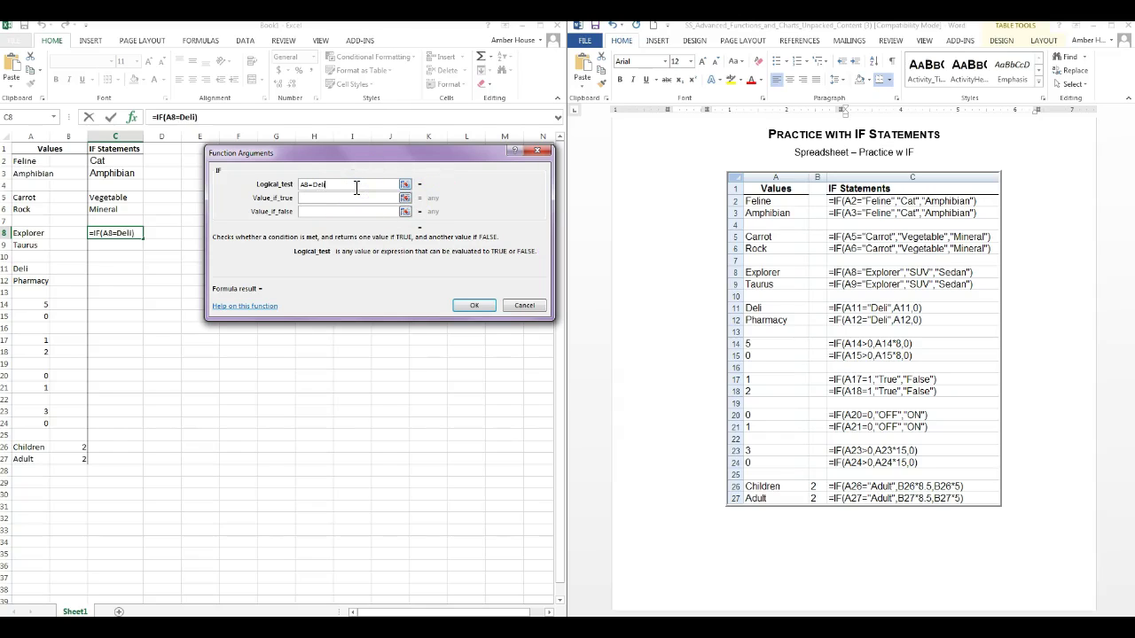
{"action": "left_click", "coordinate": [351, 196]}
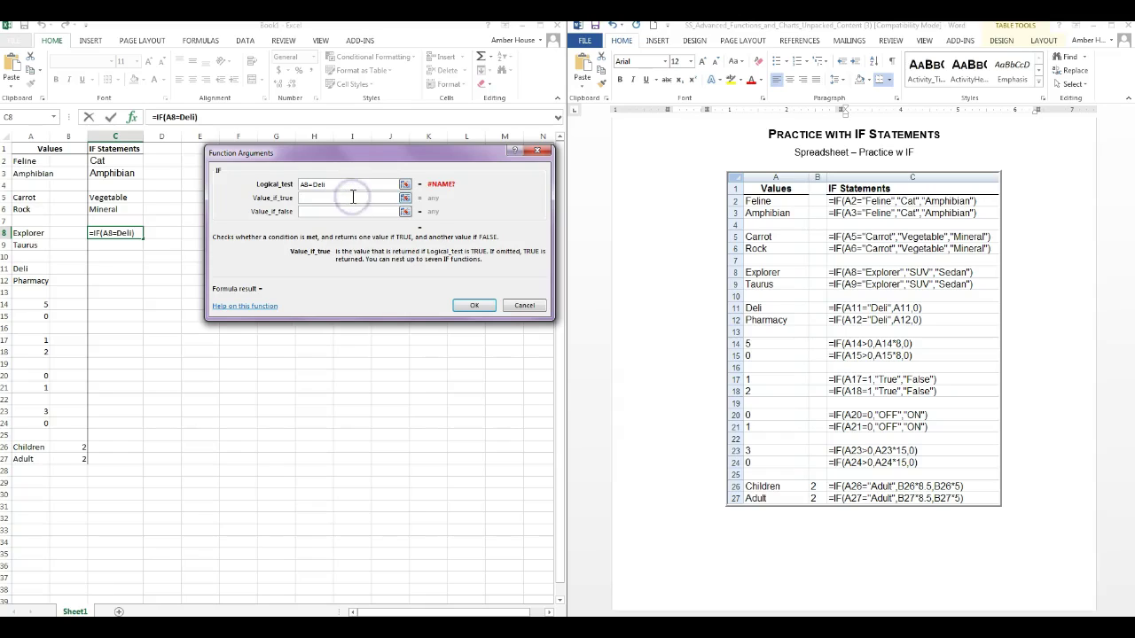
{"action": "left_click", "coordinate": [312, 184]}
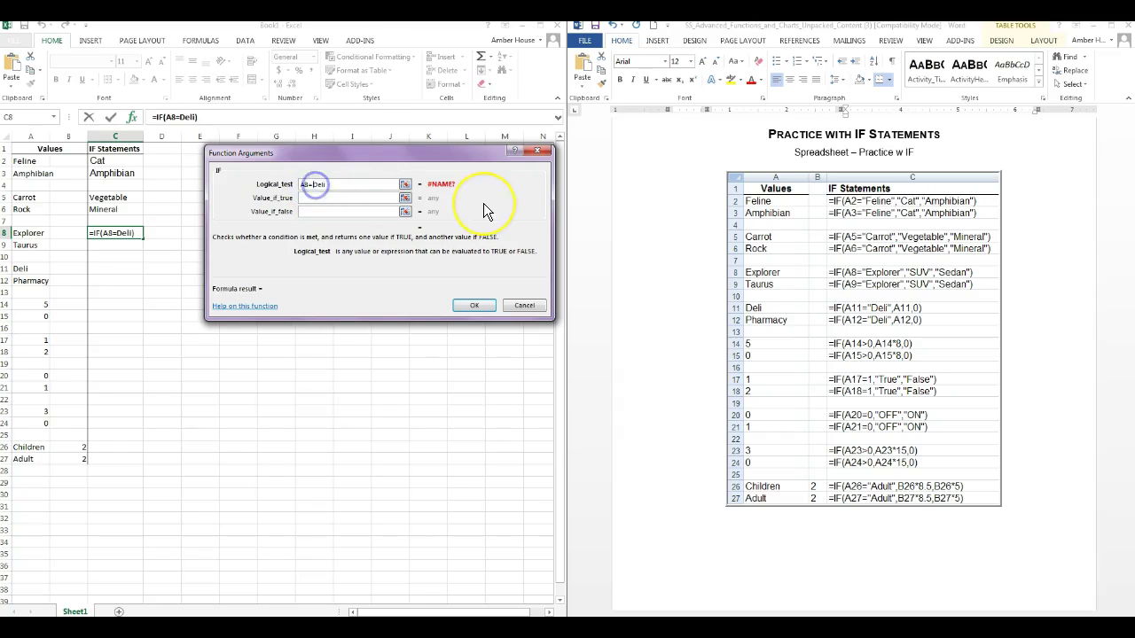
{"action": "type", "text": "\"Deli"}
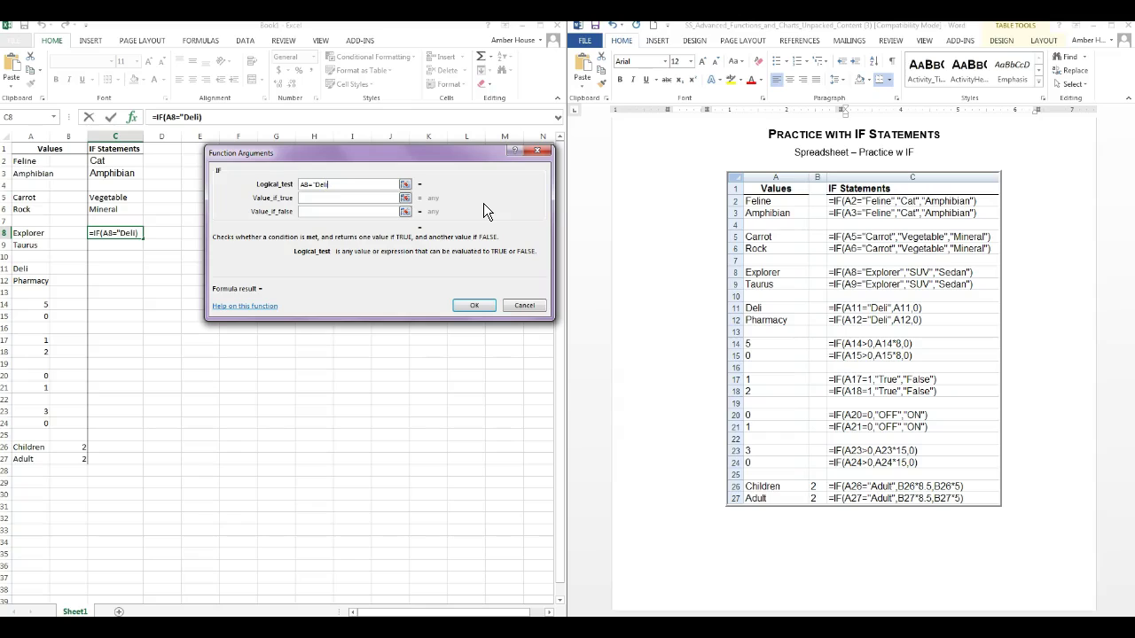
{"action": "type", "text": "\""}
{"action": "left_click", "coordinate": [330, 199]}
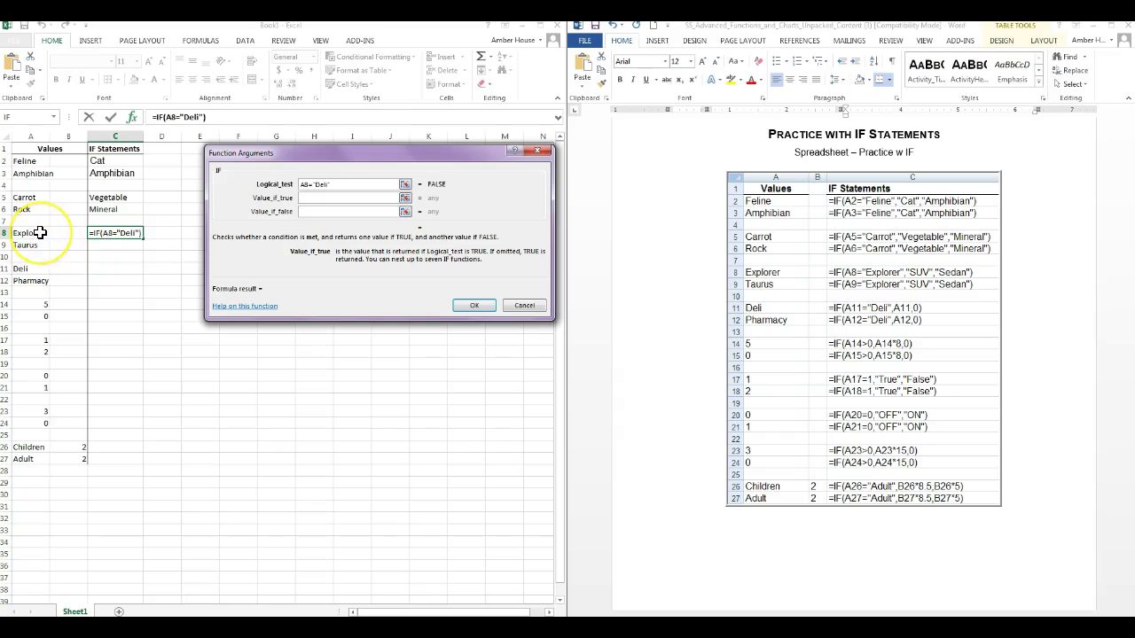
{"action": "left_click", "coordinate": [348, 183]}
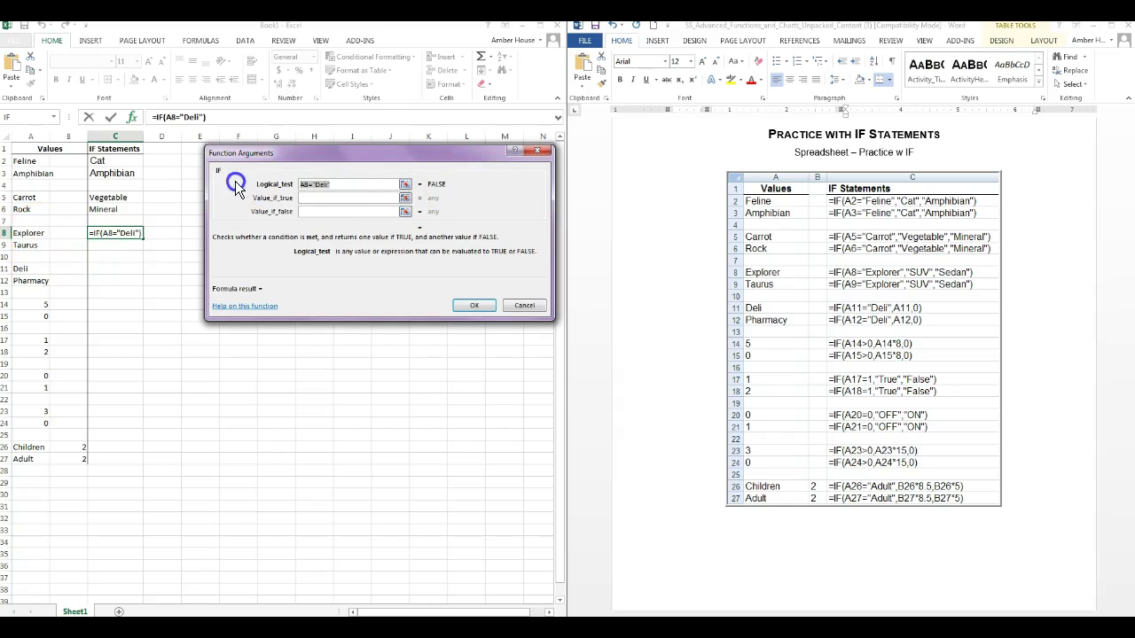
{"action": "key", "text": "Delete"}
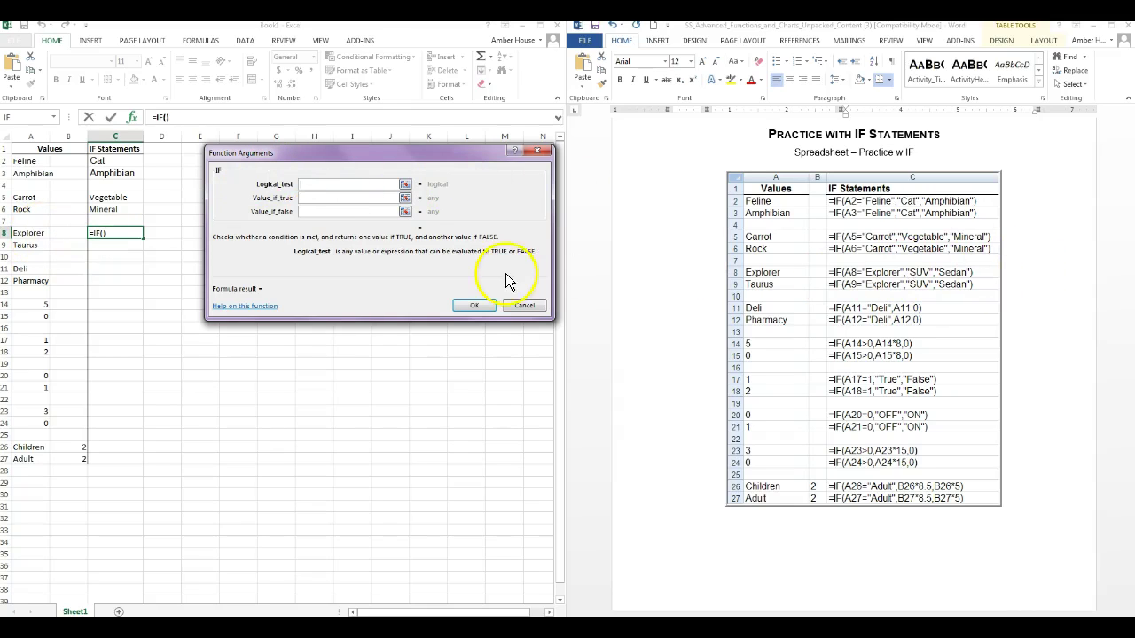
Complete C8's IF function with logical test A8="Explorer", true value "SUV" and false value "Sedan", and fill it down to C9.
{"action": "left_click", "coordinate": [36, 234]}
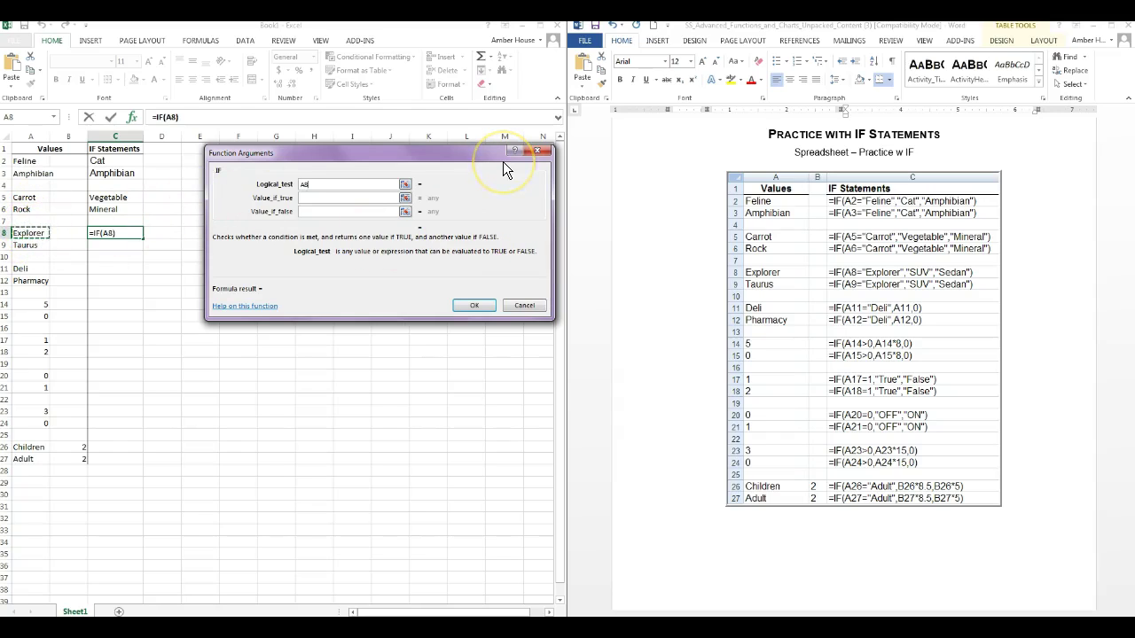
{"action": "type", "text": "=\"Explorer\""}
{"action": "left_click", "coordinate": [318, 200]}
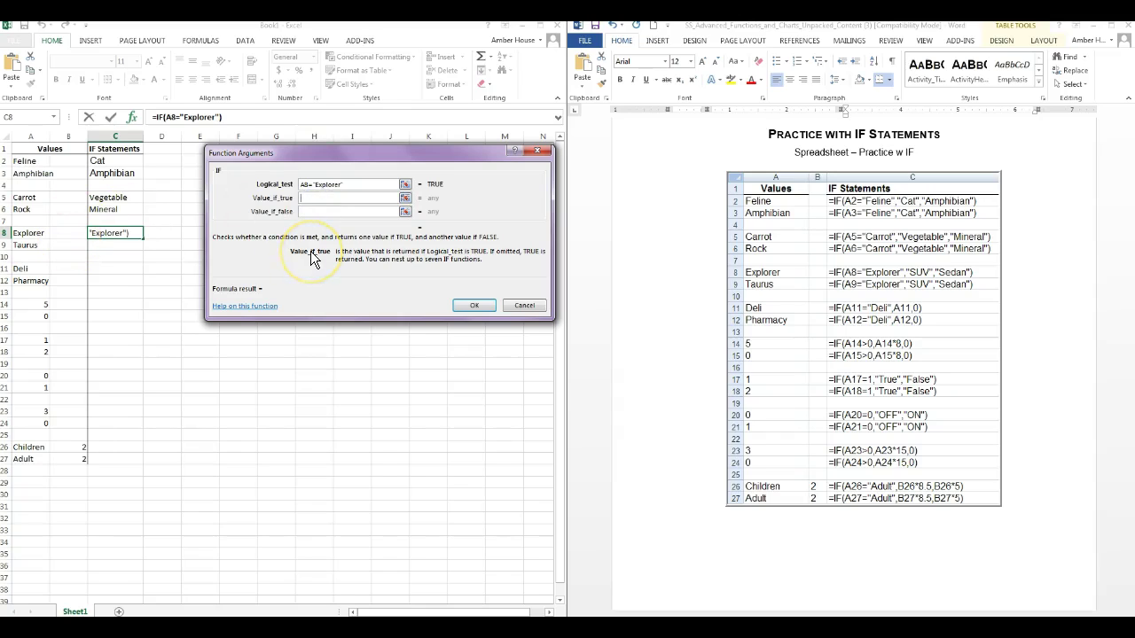
{"action": "type", "text": "\"SUV\""}
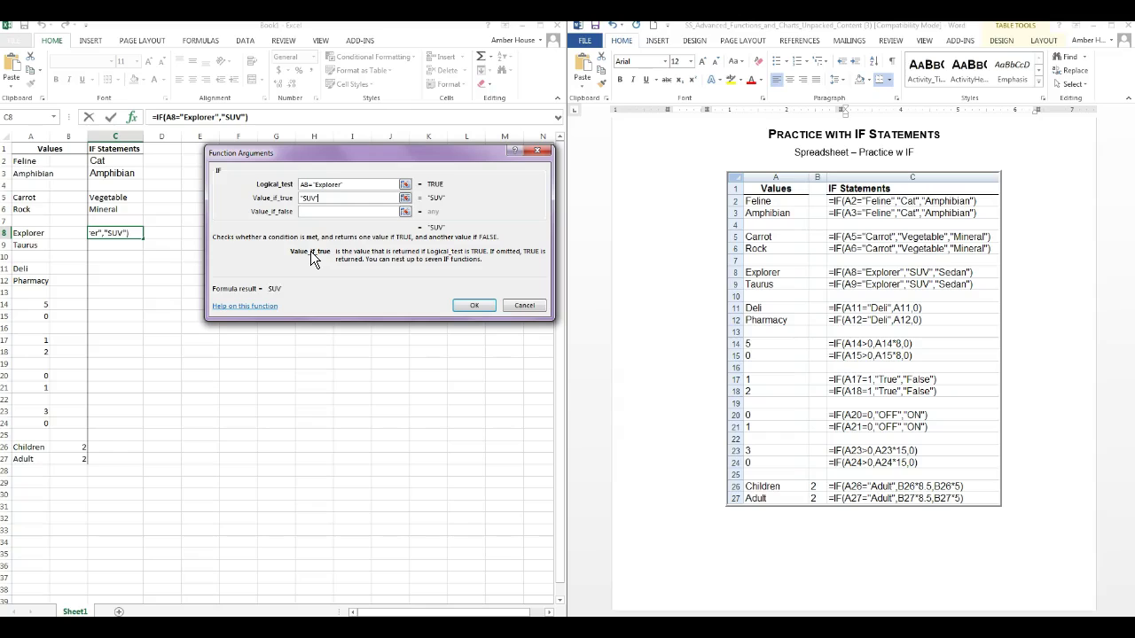
{"action": "left_click", "coordinate": [339, 211]}
{"action": "type", "text": "\"Sedan\""}
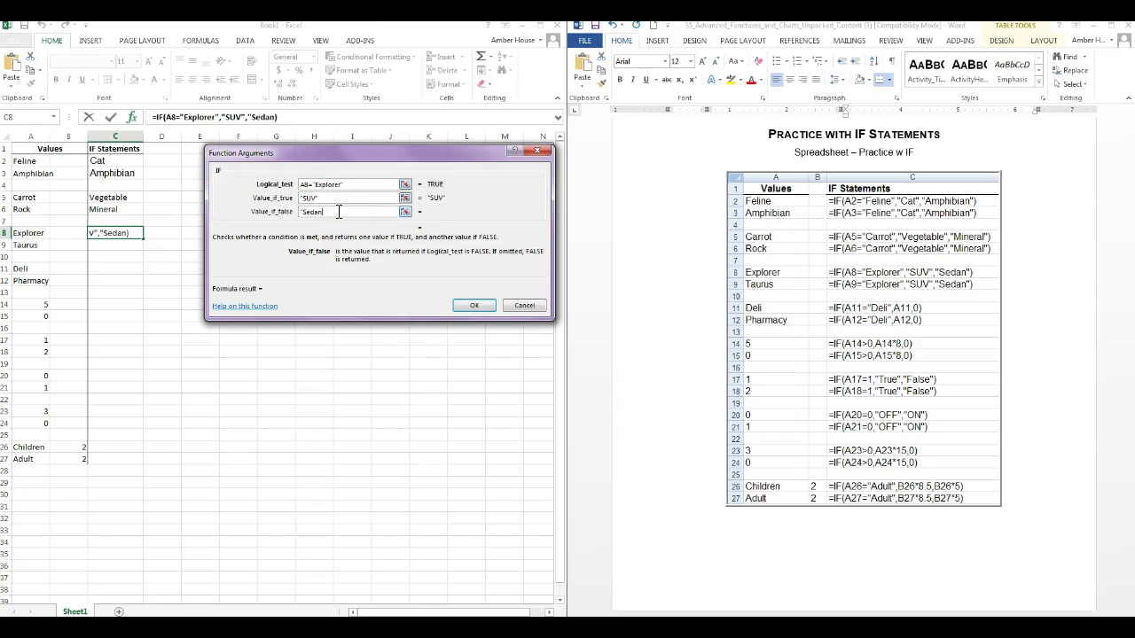
{"action": "left_click", "coordinate": [474, 305]}
{"action": "left_click_drag", "start_coordinate": [145, 240], "coordinate": [116, 264]}
Enter the formula =IF(A11="Deli",A11,0) in cell C11.
{"action": "left_click", "coordinate": [117, 269]}
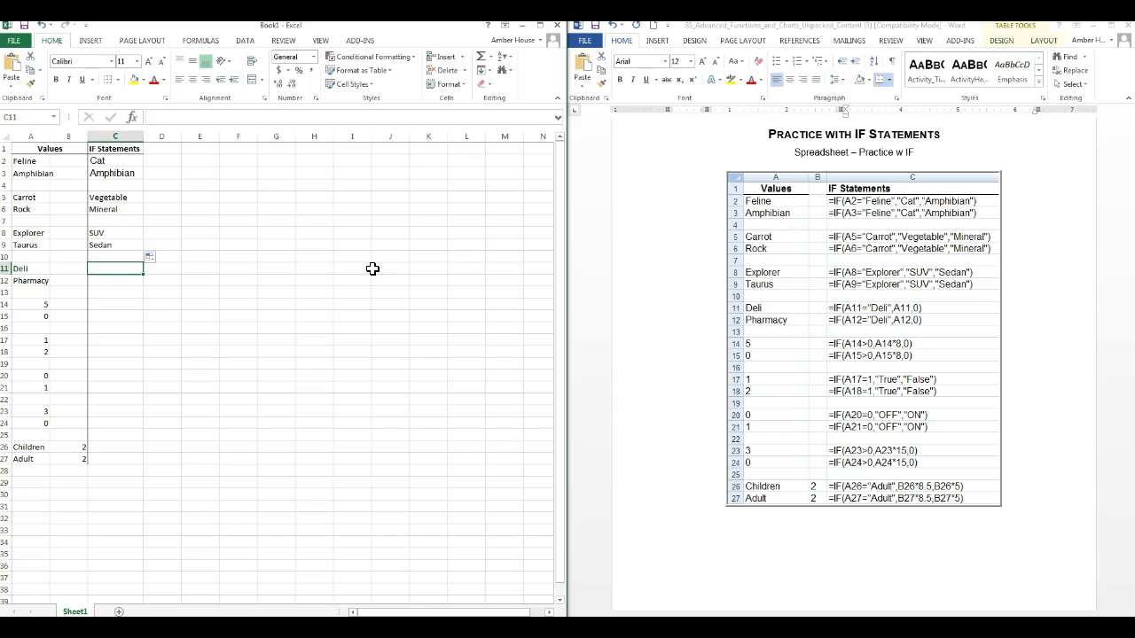
{"action": "type", "text": "=if("}
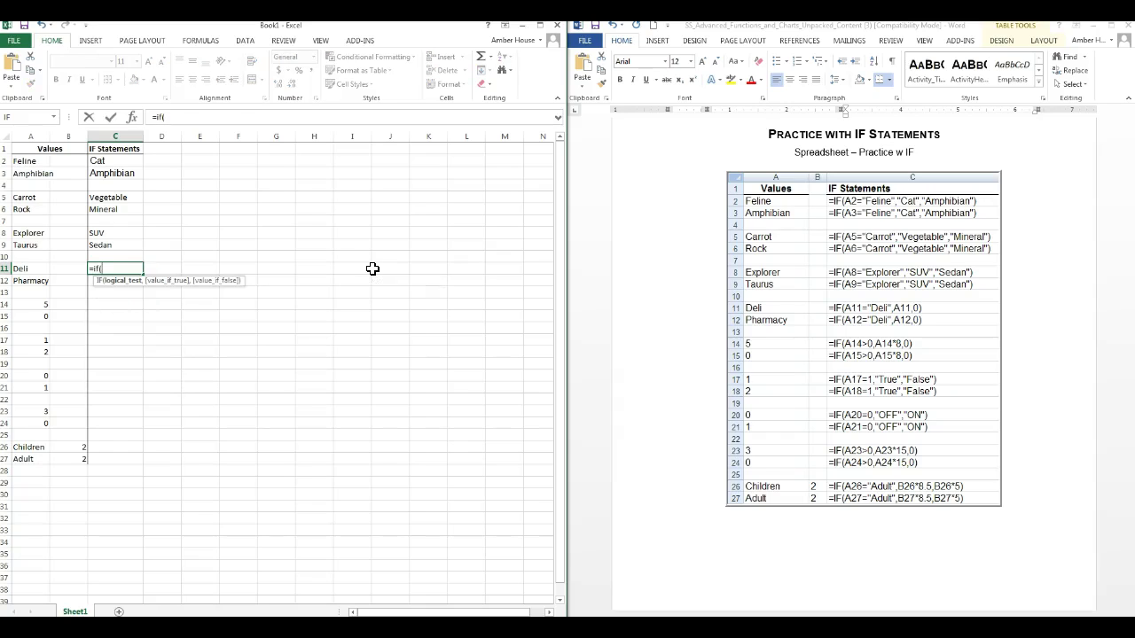
{"action": "left_click", "coordinate": [26, 270]}
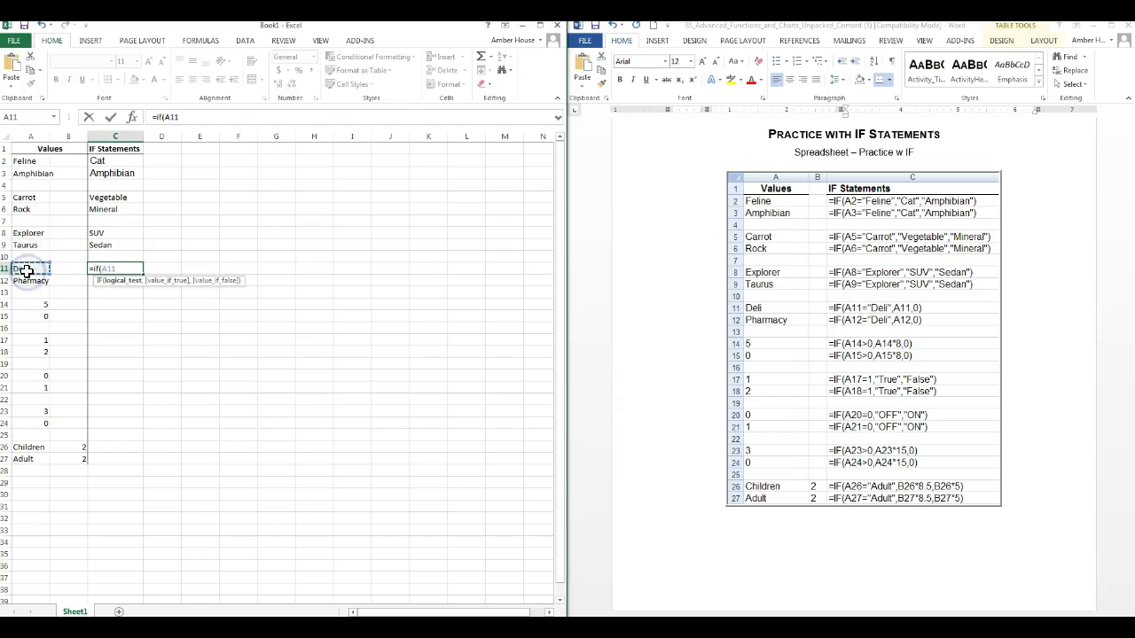
{"action": "type", "text": "=\"Deli"}
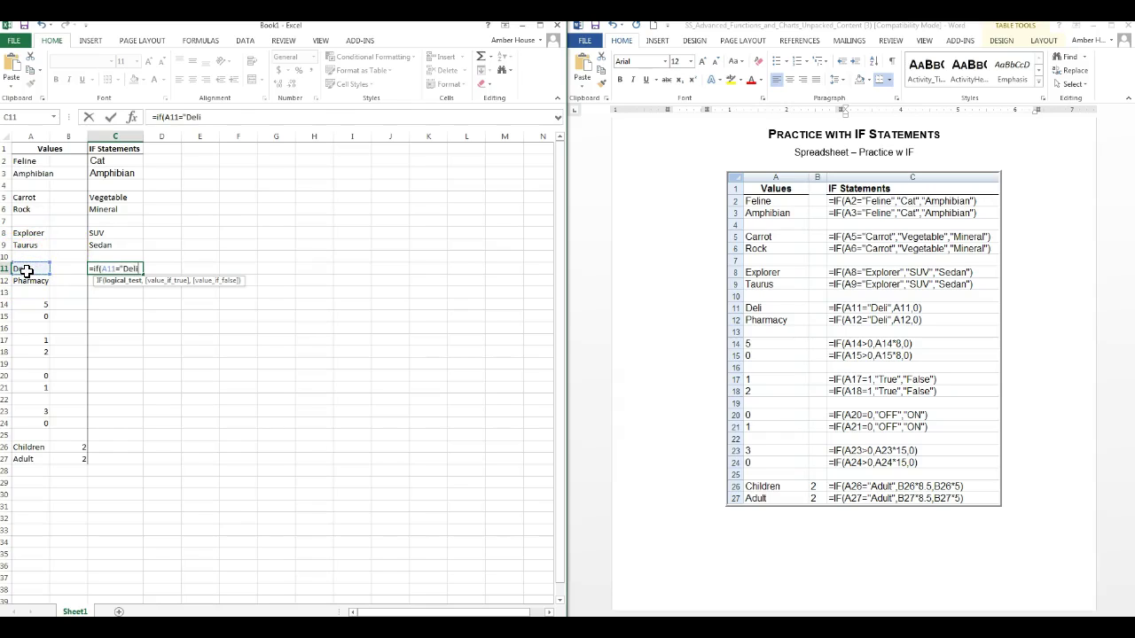
{"action": "type", "text": "\","}
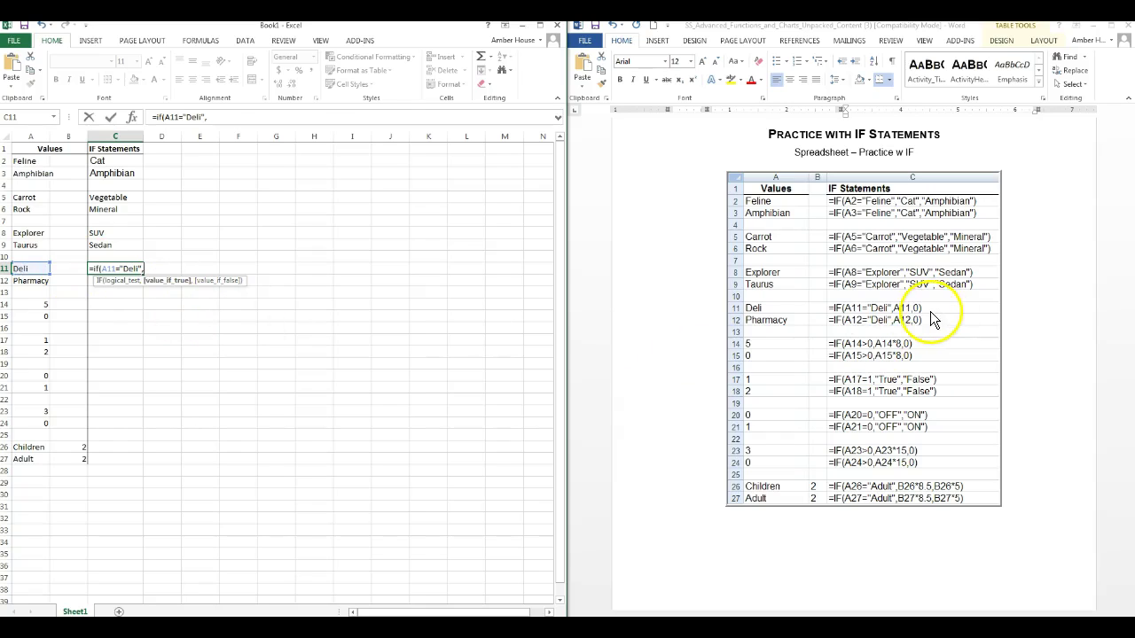
{"action": "left_click", "coordinate": [34, 268]}
{"action": "type", "text": ",0)"}
{"action": "key", "text": "Return"}
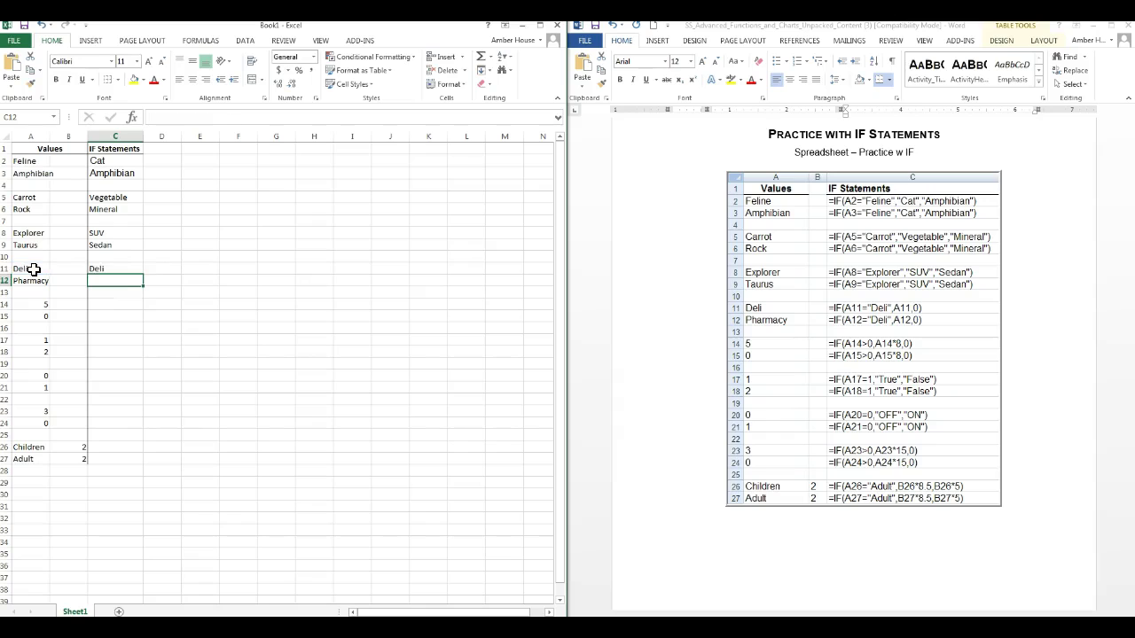
Make the true-value reference in C11's formula absolute as $A$11 and fill the formula down to C12.
{"action": "left_click", "coordinate": [114, 267]}
{"action": "left_click", "coordinate": [210, 117]}
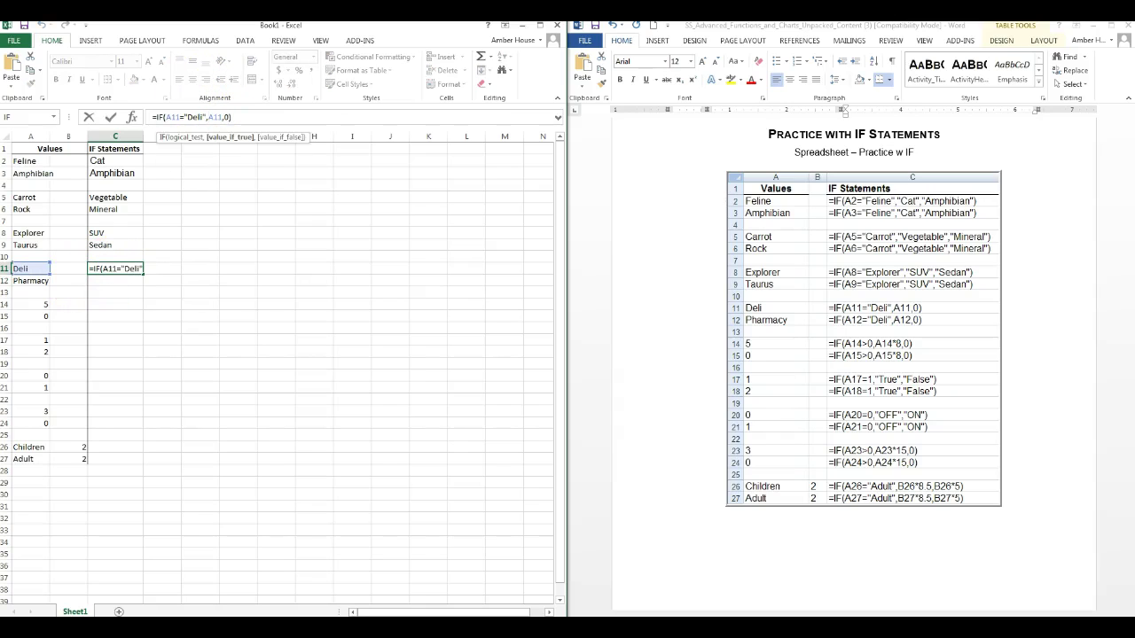
{"action": "key", "text": "Return"}
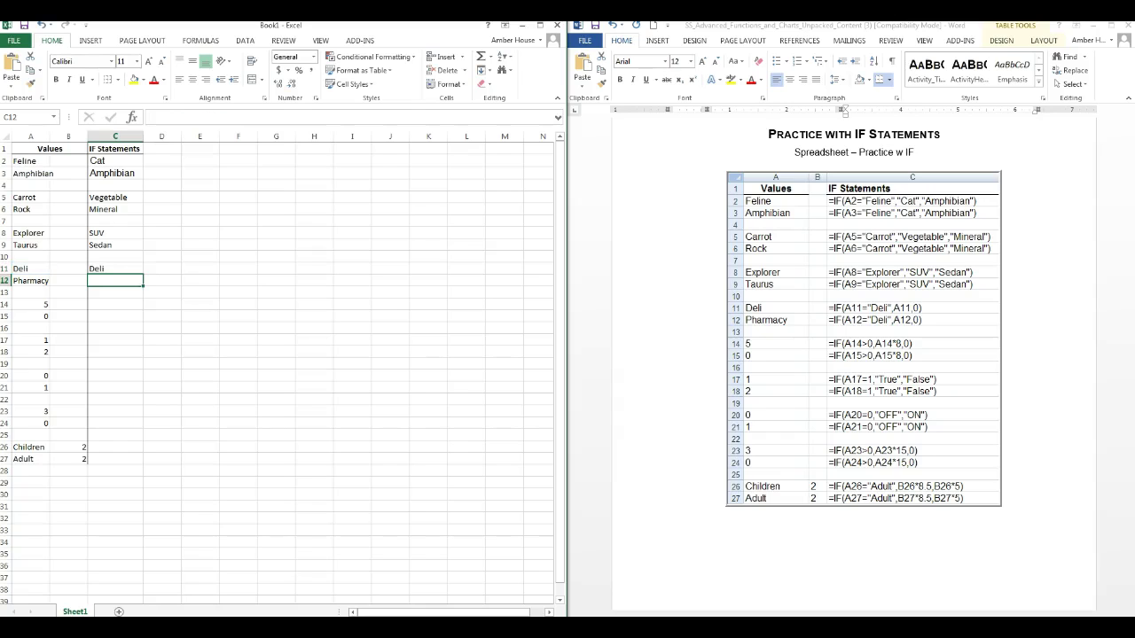
{"action": "left_click", "coordinate": [120, 271]}
{"action": "left_click_drag", "start_coordinate": [143, 275], "coordinate": [142, 282]}
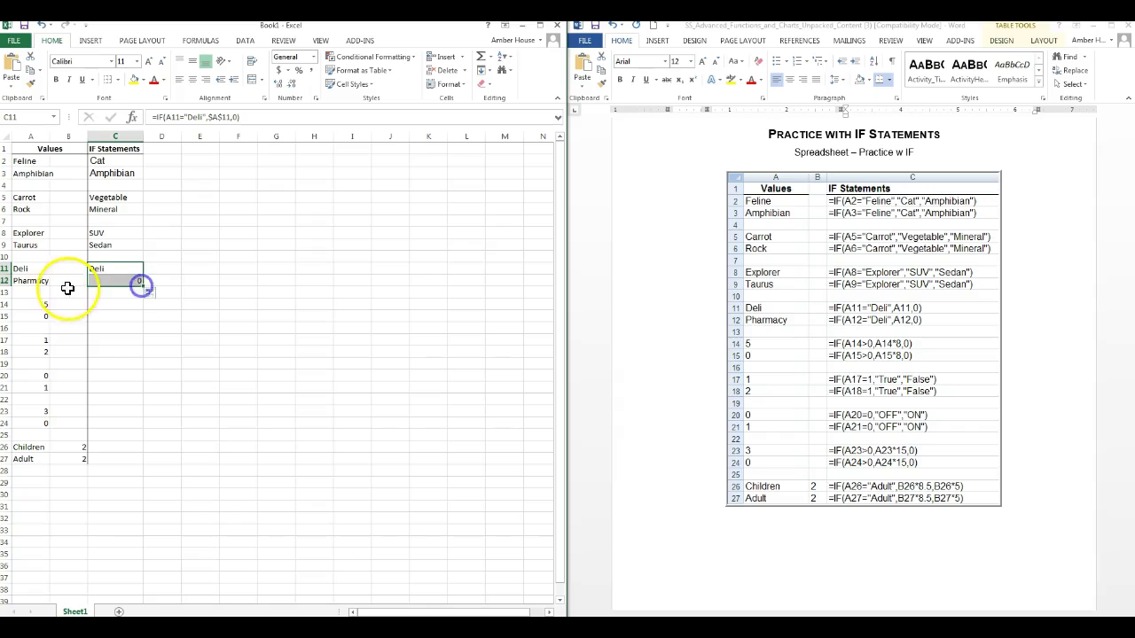
Enter the formula =IF(A14>0,A14*8,0) in cell C14.
{"action": "left_click", "coordinate": [120, 305]}
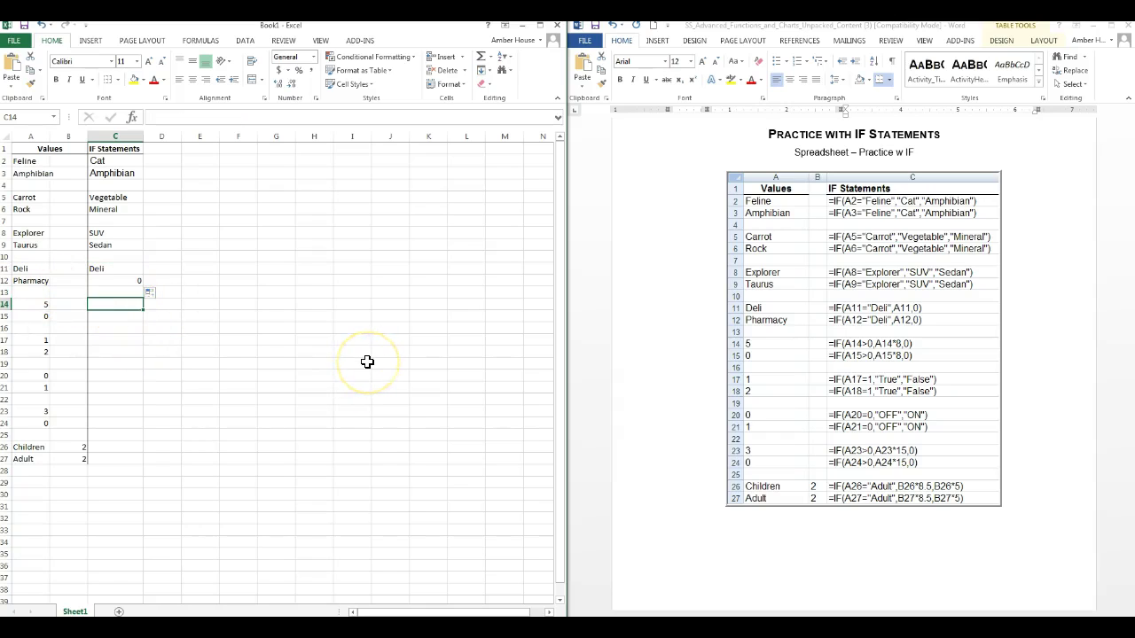
{"action": "type", "text": "=If("}
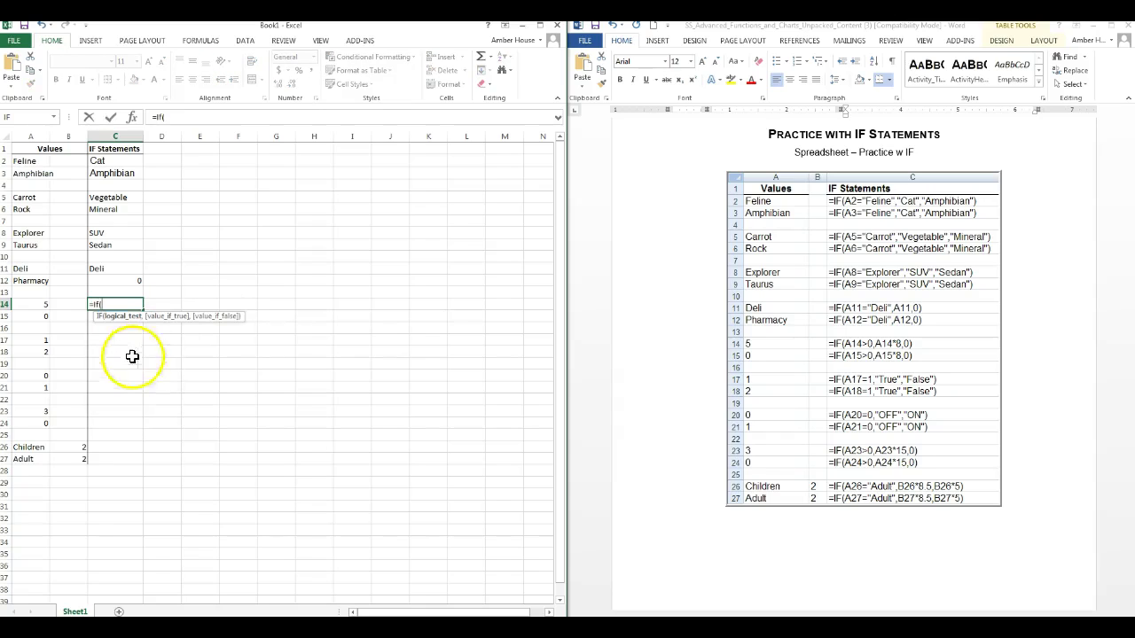
{"action": "left_click", "coordinate": [44, 304]}
{"action": "type", "text": ">"}
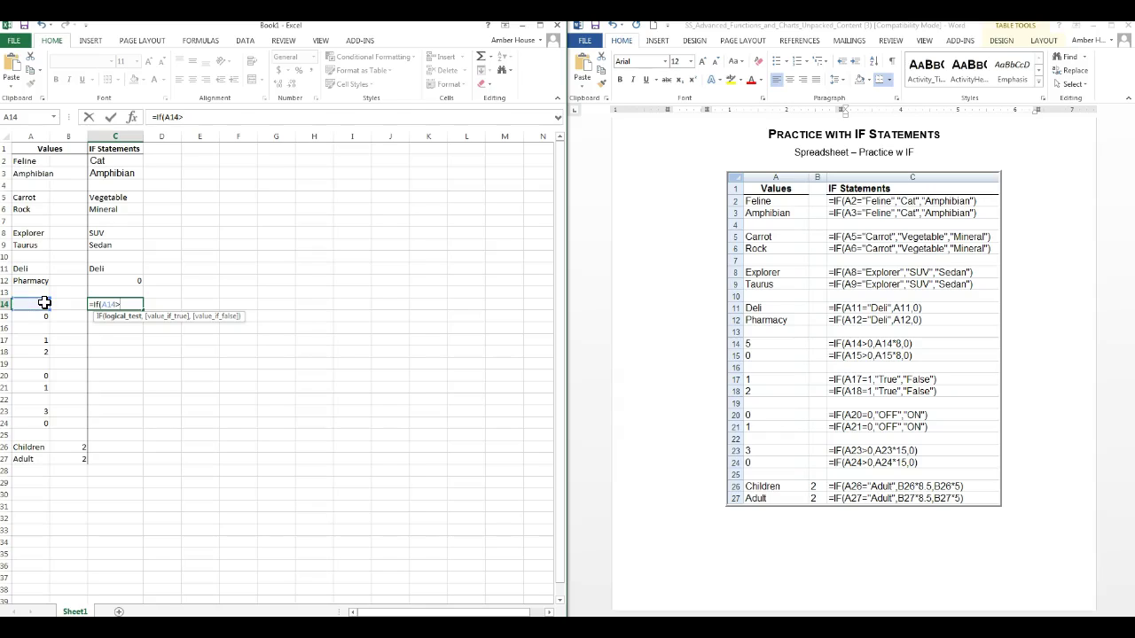
{"action": "type", "text": "0,"}
{"action": "left_click", "coordinate": [21, 304]}
{"action": "type", "text": "*8,0"}
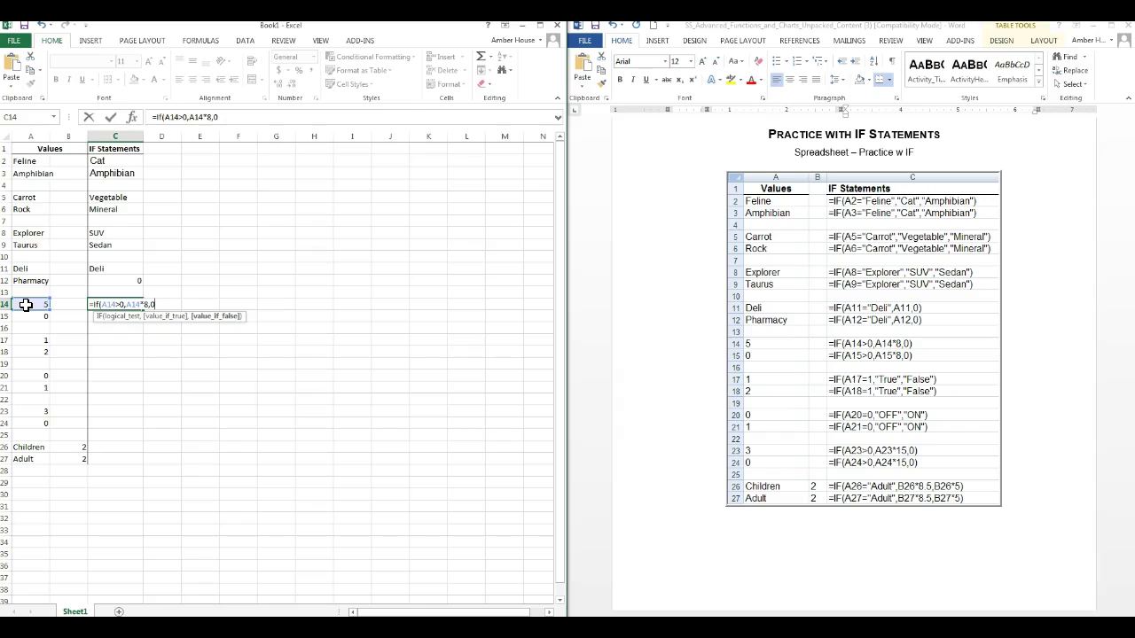
{"action": "key", "text": "Return"}
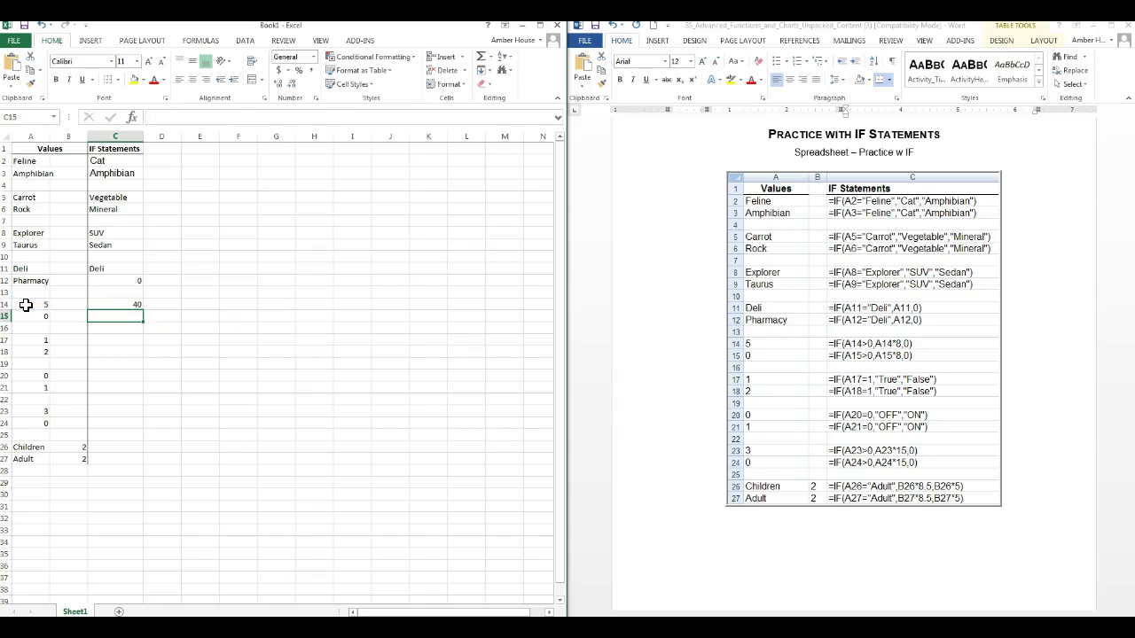
Try an absolute reference $A$14 in the true value of C14's formula, and change it back to a relative reference.
{"action": "left_click", "coordinate": [105, 303]}
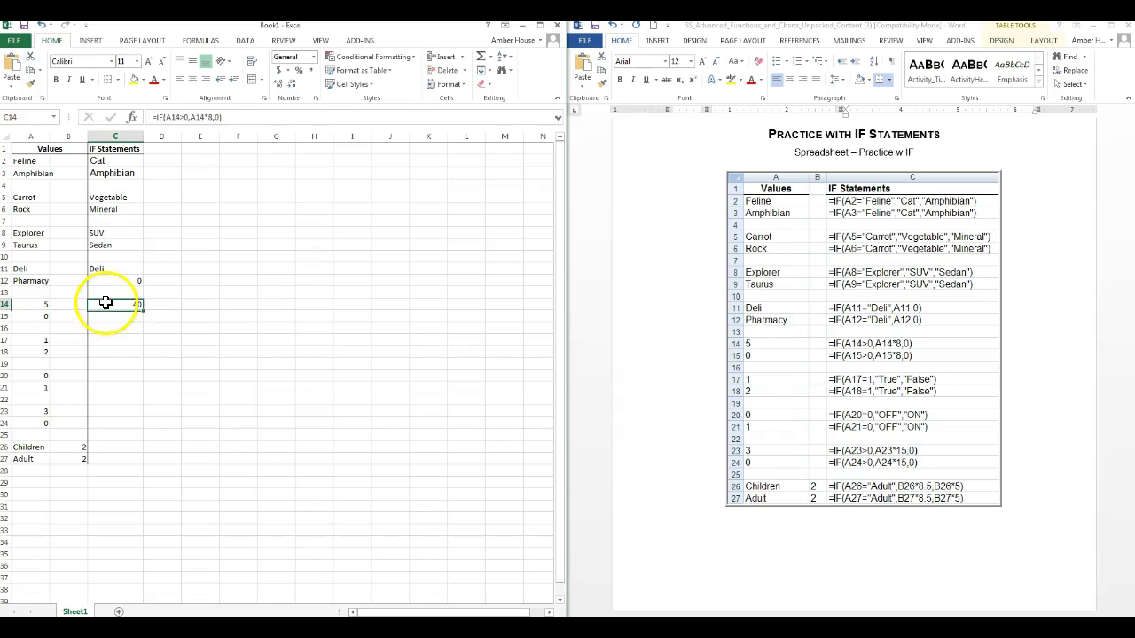
{"action": "left_click", "coordinate": [192, 116]}
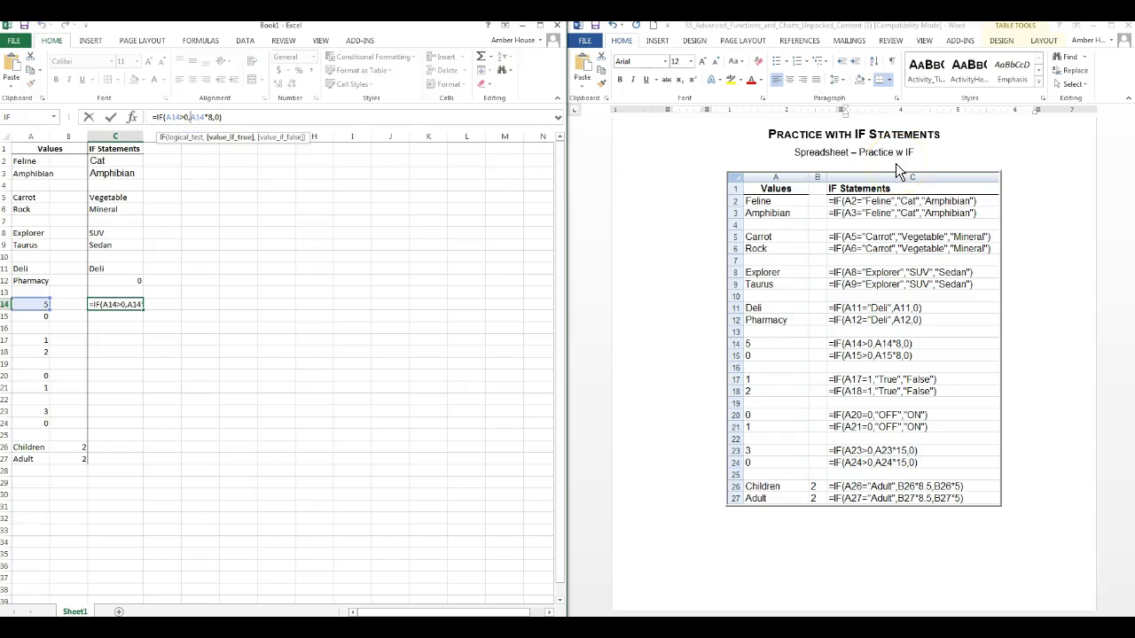
{"action": "type", "text": "$"}
{"action": "key", "text": "Right"}
{"action": "type", "text": "$"}
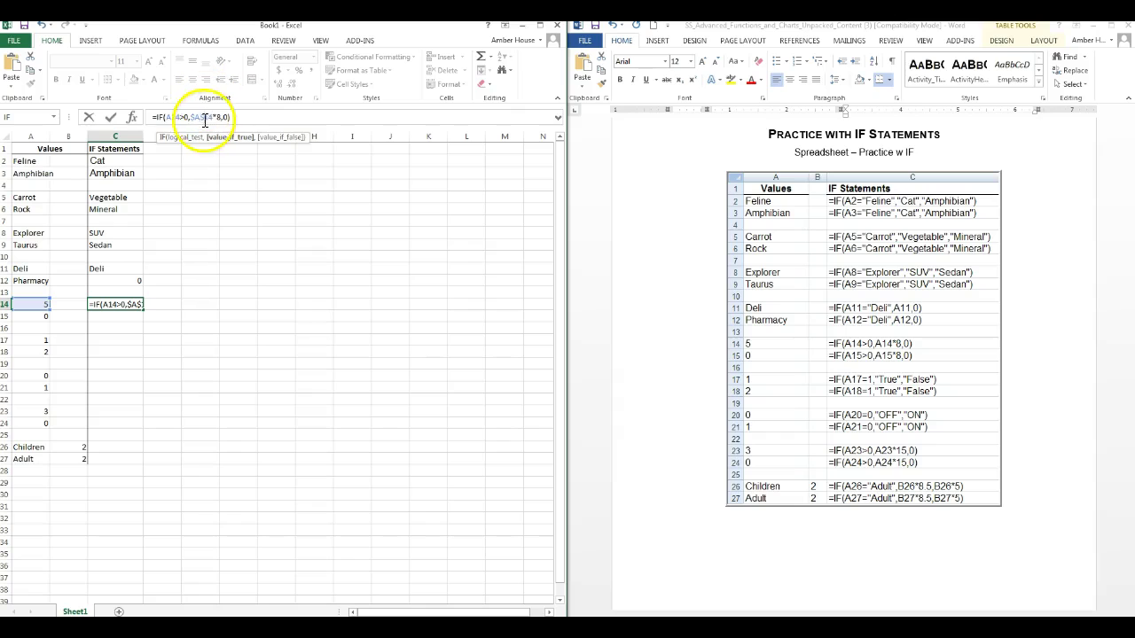
{"action": "left_click_drag", "start_coordinate": [191, 119], "coordinate": [217, 121]}
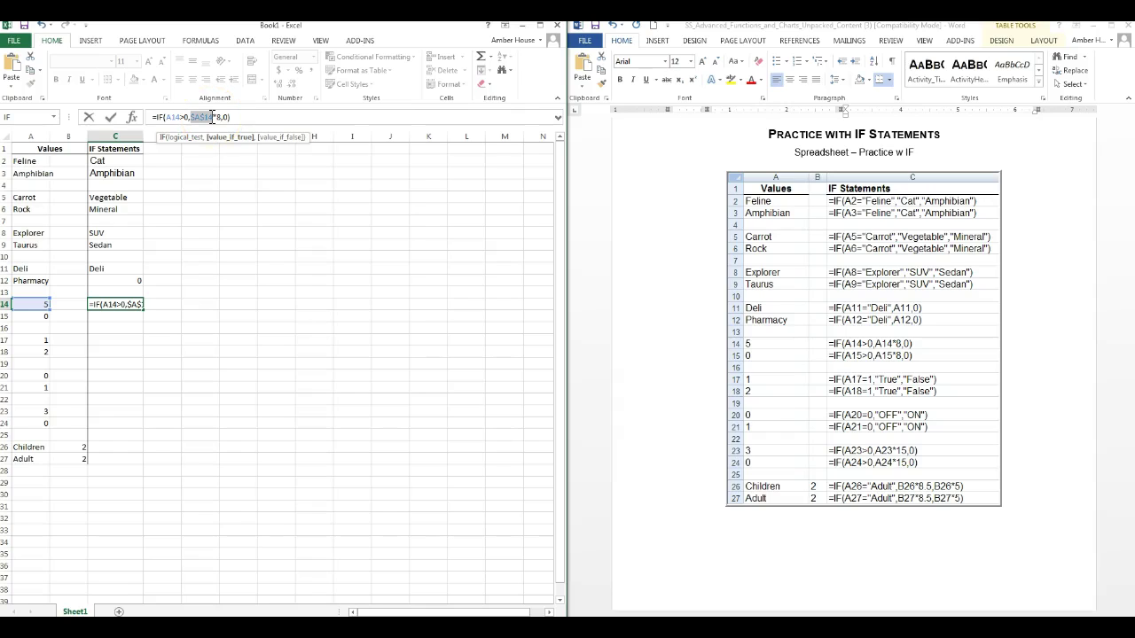
{"action": "left_click", "coordinate": [203, 117]}
{"action": "key", "text": "BackSpace"}
{"action": "key", "text": "BackSpace"}
{"action": "key", "text": "Return"}
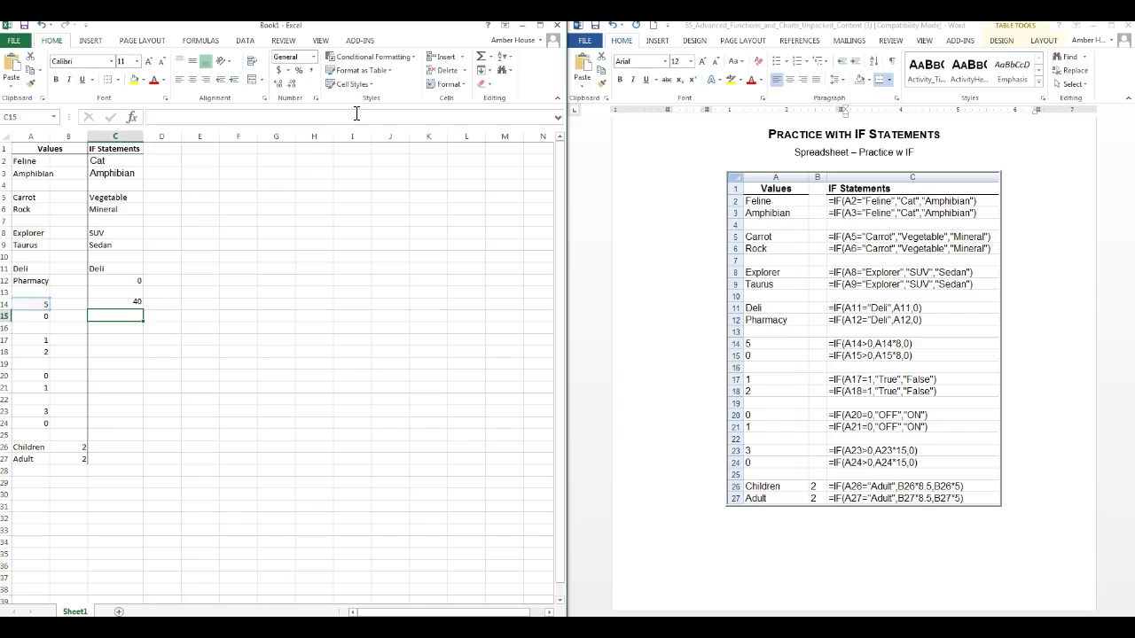
Fill the IF formula from cell C14 down to cell C15.
{"action": "left_click", "coordinate": [114, 304]}
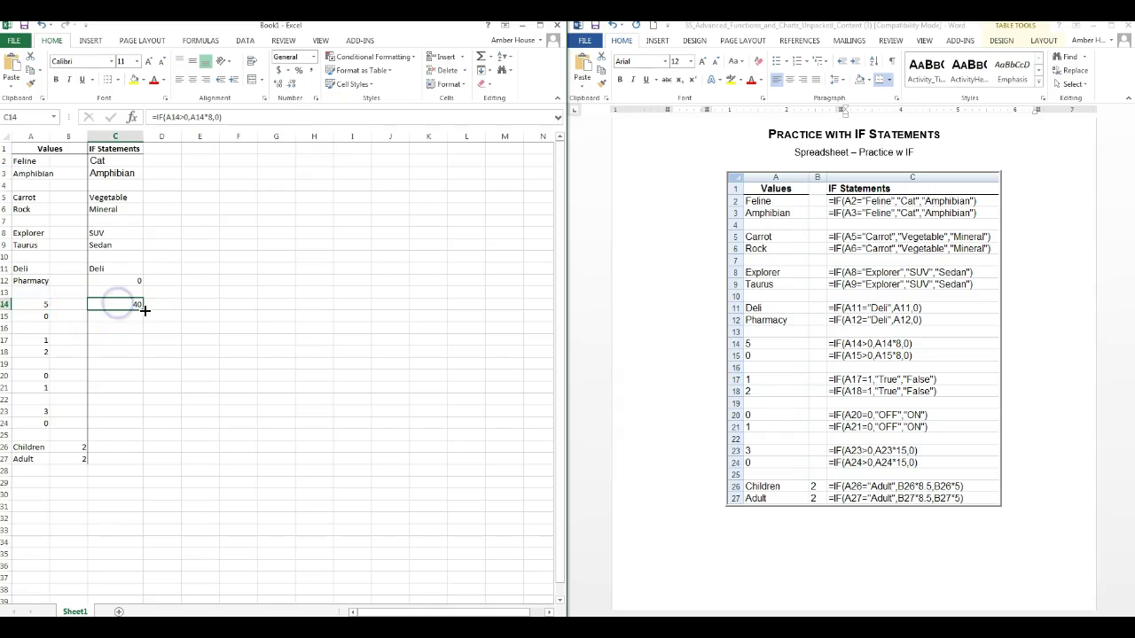
{"action": "left_click_drag", "start_coordinate": [144, 311], "coordinate": [144, 321]}
{"action": "left_click", "coordinate": [132, 362]}
Try to enter =(A17=1,"True","False") in cell C17, dismissing the mail notification along the way.
{"action": "left_click", "coordinate": [128, 342]}
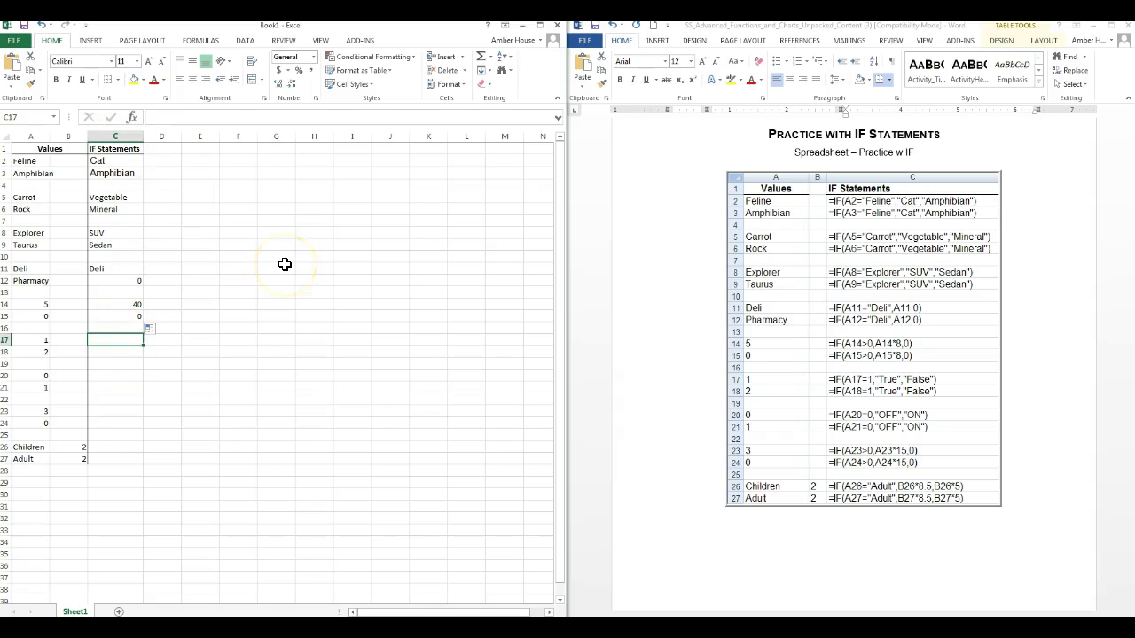
{"action": "type", "text": "="}
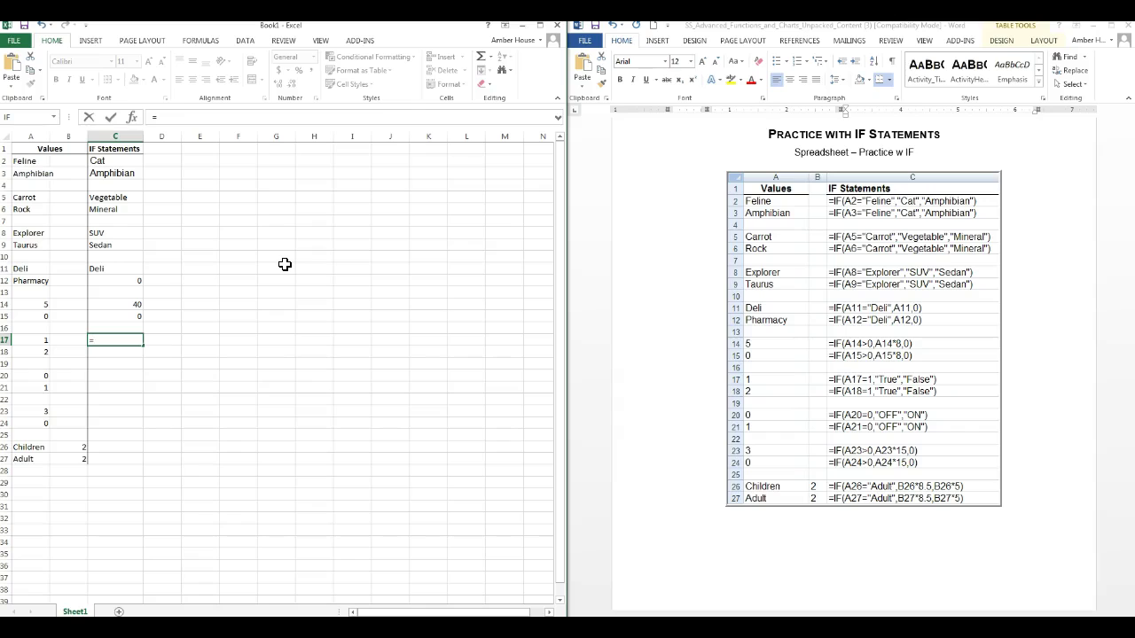
{"action": "type", "text": "("}
{"action": "left_click", "coordinate": [29, 339]}
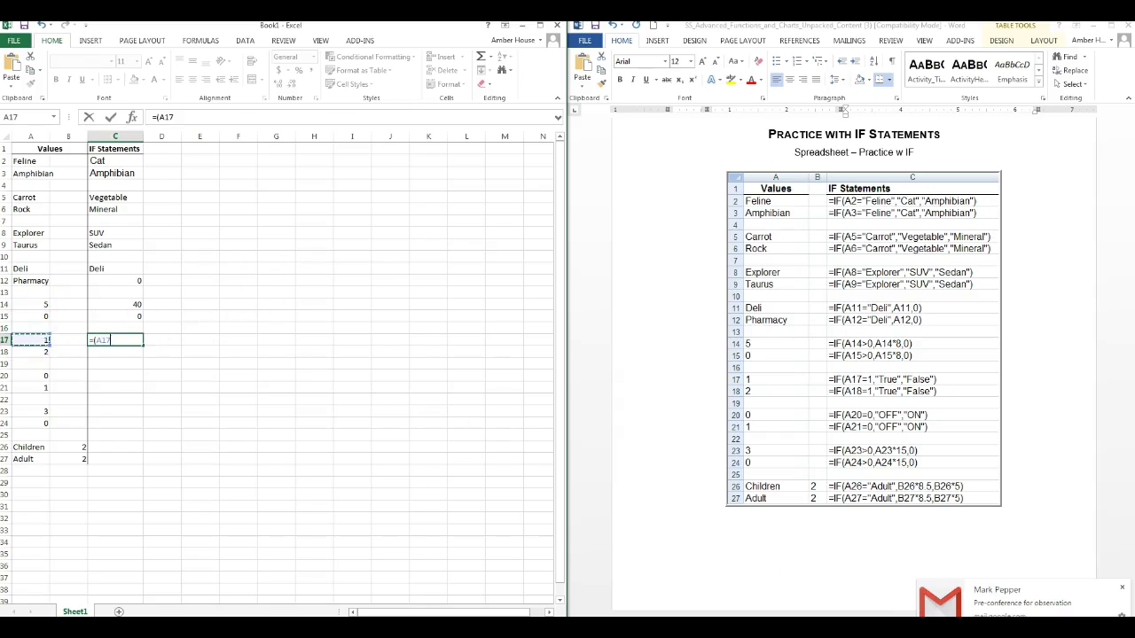
{"action": "left_click", "coordinate": [1120, 592]}
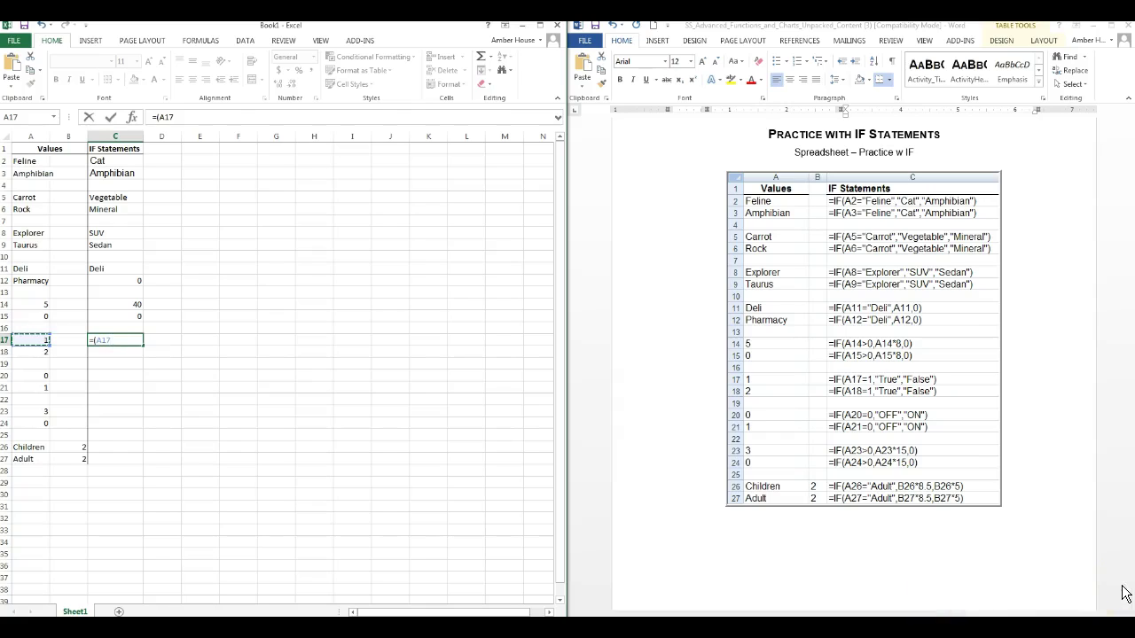
{"action": "type", "text": "="}
{"action": "type", "text": "1,\"True\",\"False"}
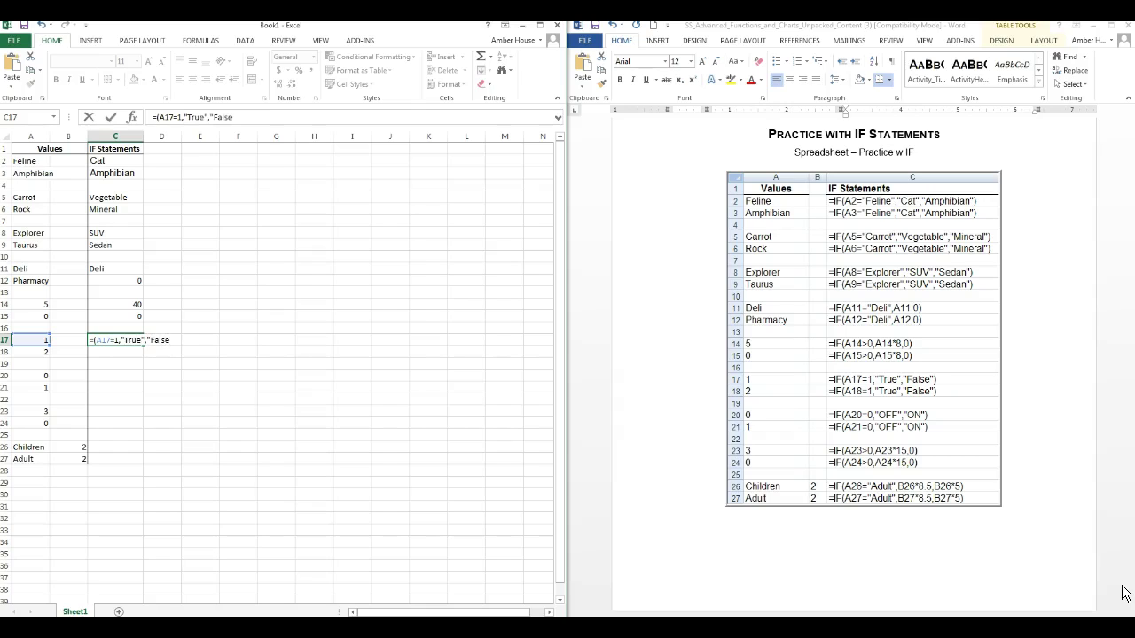
{"action": "key", "text": "Return"}
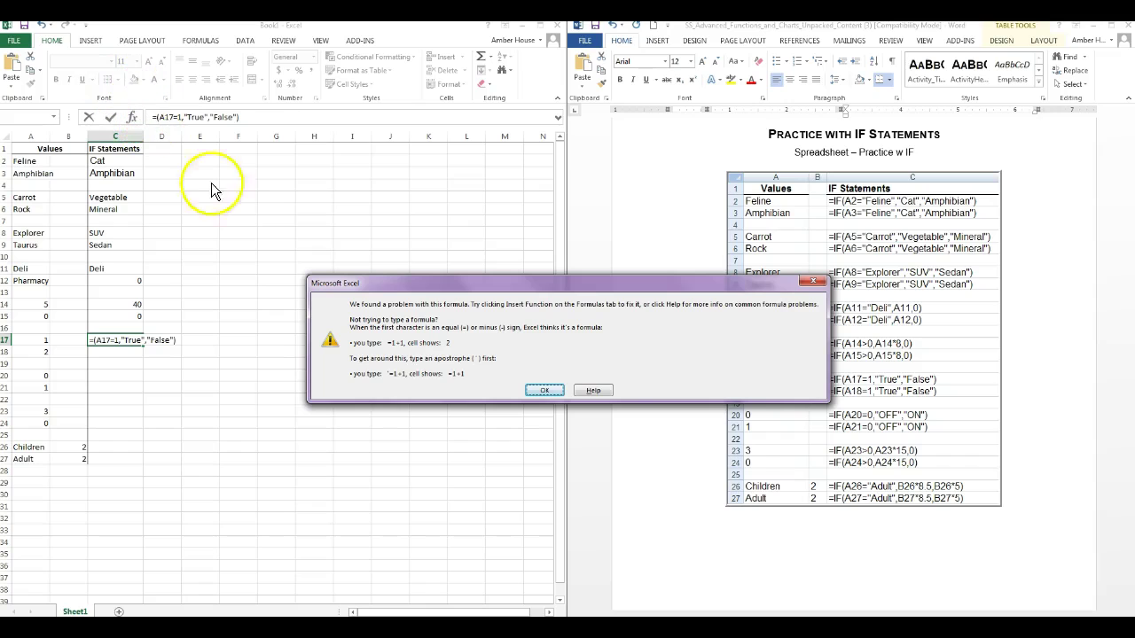
{"action": "left_click", "coordinate": [812, 282]}
Correct C17's formula to =IF(A17=1,"True","False") and fill it down to C18.
{"action": "left_click", "coordinate": [157, 116]}
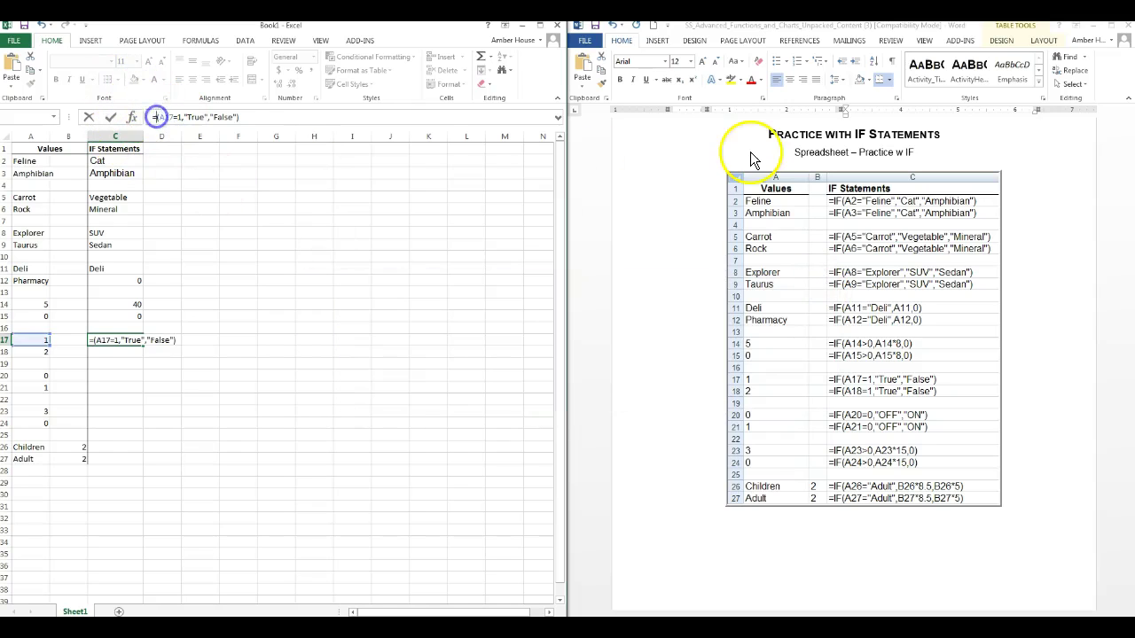
{"action": "type", "text": "IF"}
{"action": "key", "text": "Return"}
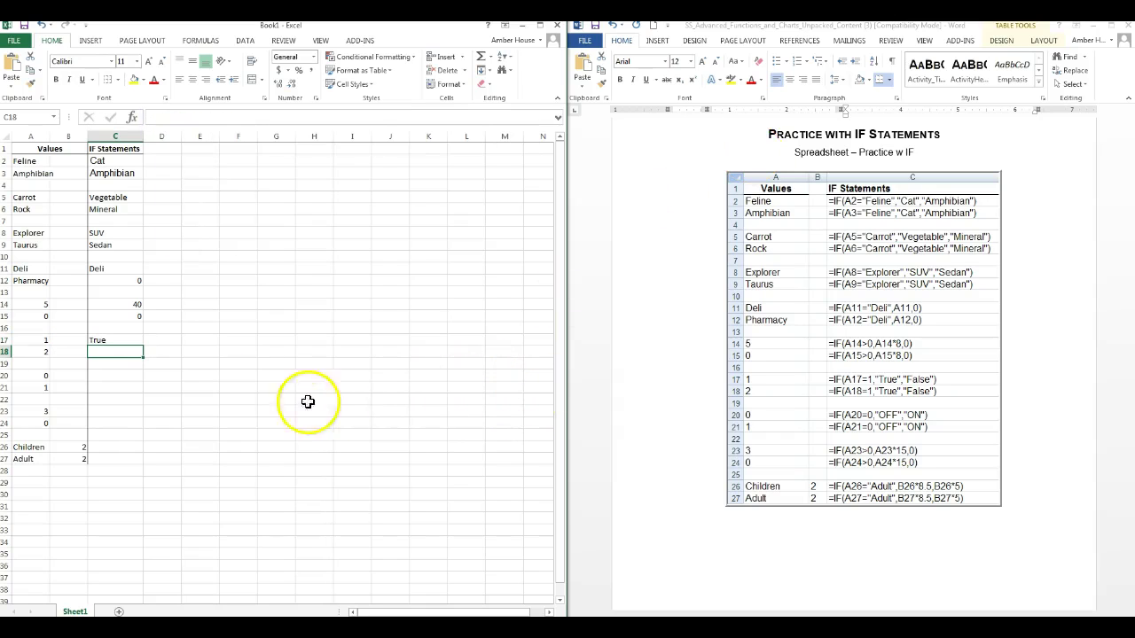
{"action": "left_click", "coordinate": [131, 341]}
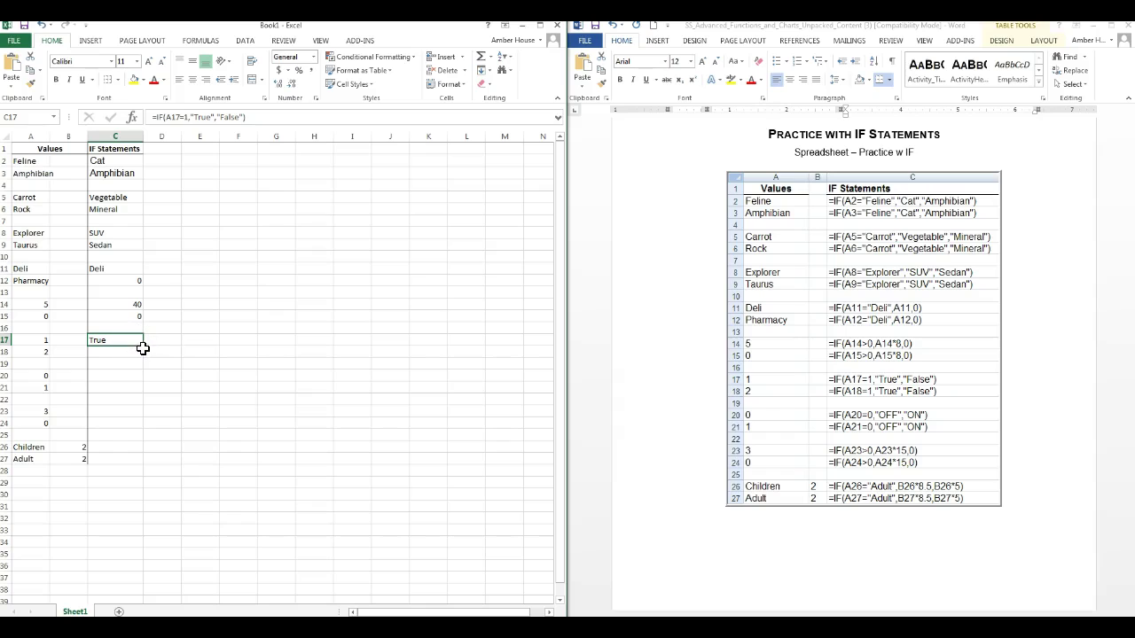
{"action": "left_click_drag", "start_coordinate": [144, 349], "coordinate": [144, 356]}
Enter the formula =IF(A20=0,"OFF","ON") in cell C20.
{"action": "left_click", "coordinate": [132, 374]}
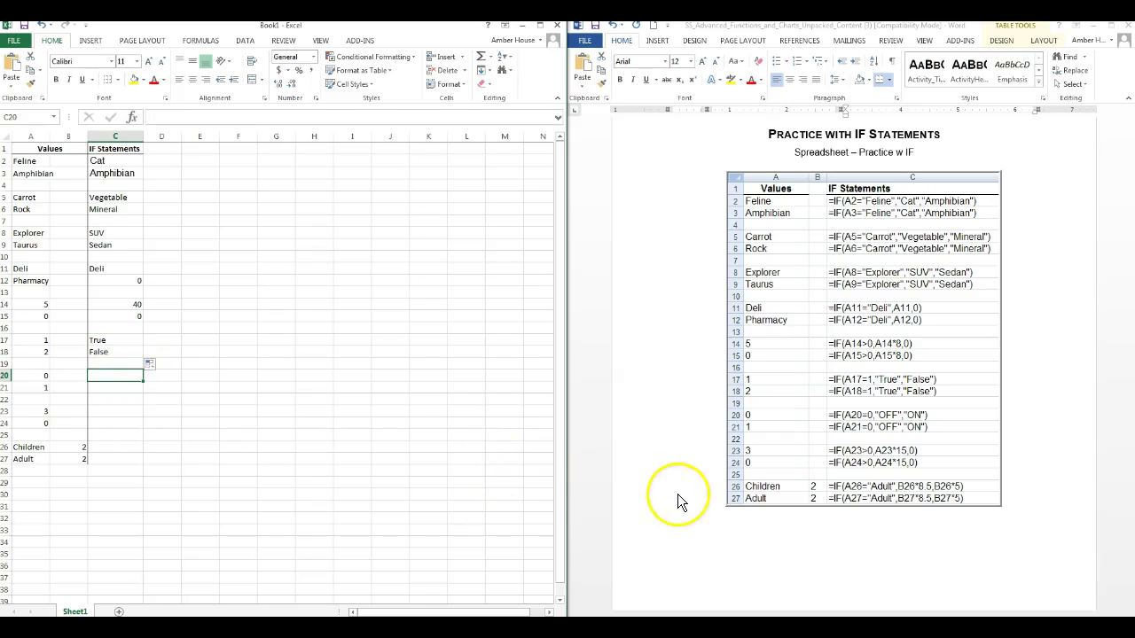
{"action": "type", "text": "=IF("}
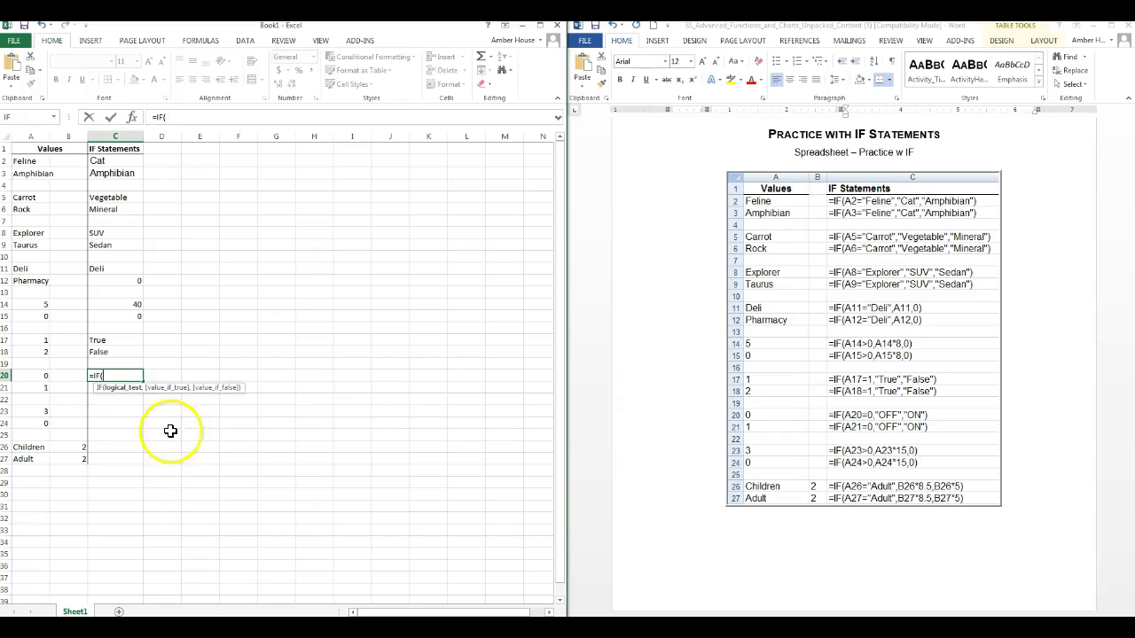
{"action": "left_click", "coordinate": [35, 375]}
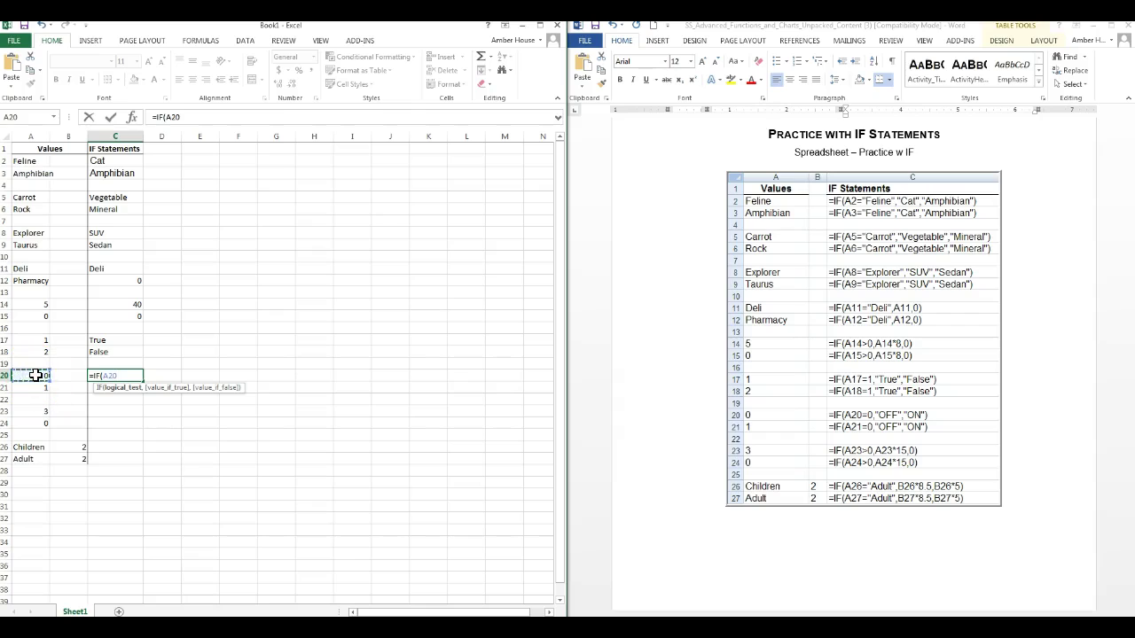
{"action": "type", "text": "=0,\"Off"}
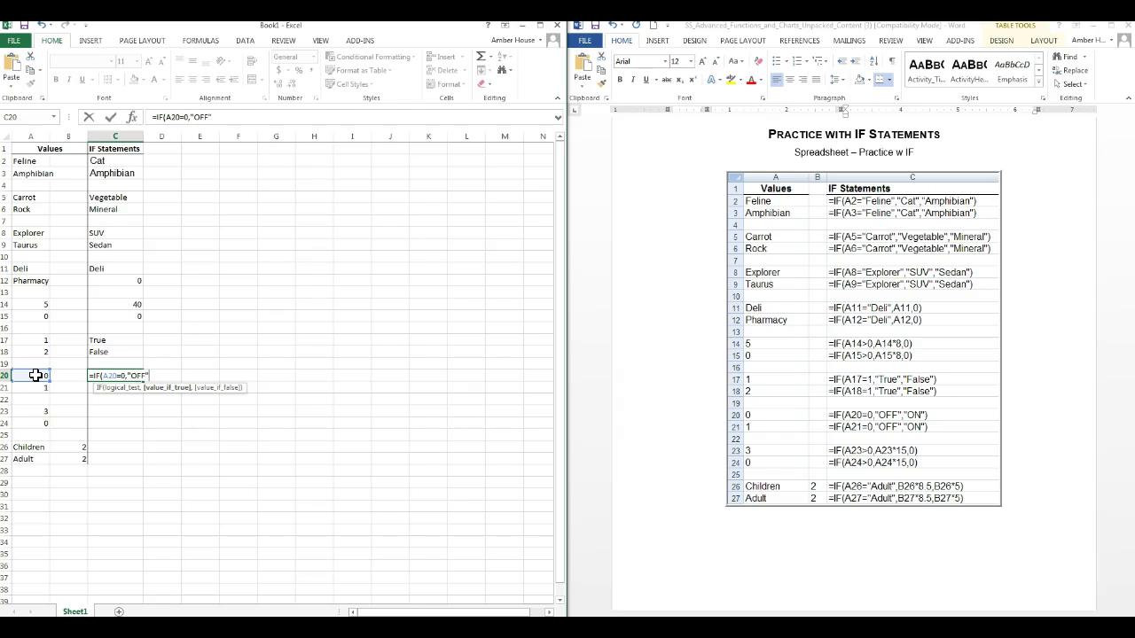
{"action": "type", "text": "\",\"ON"}
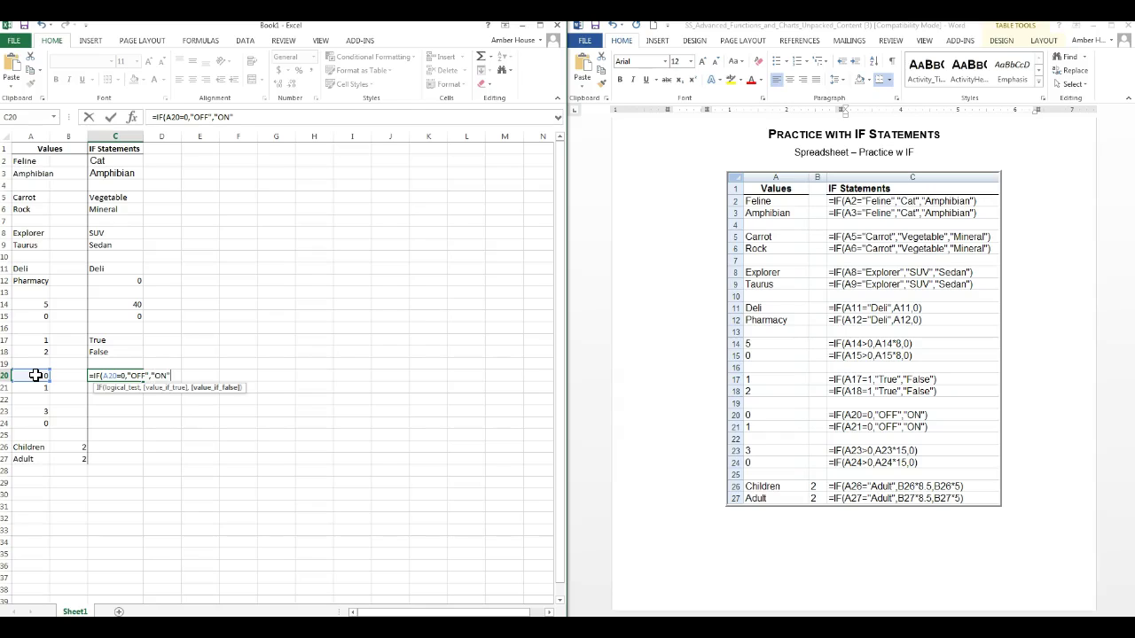
{"action": "type", "text": "\")"}
{"action": "key", "text": "Return"}
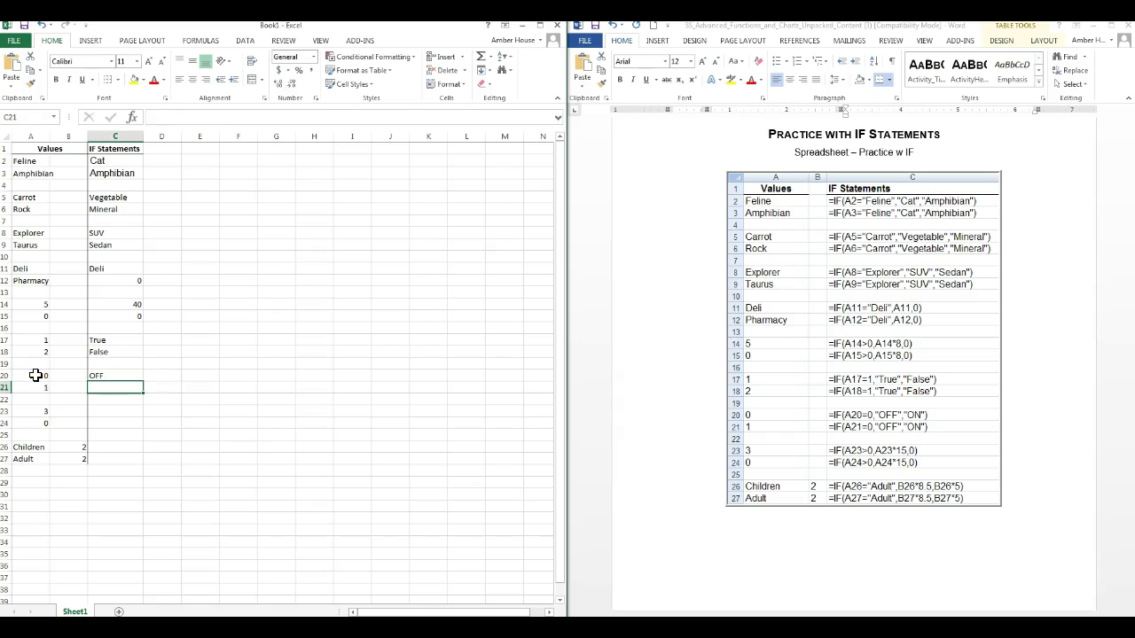
Fill the IF formula from cell C20 down to cell C21.
{"action": "left_click", "coordinate": [117, 376]}
{"action": "left_click_drag", "start_coordinate": [141, 381], "coordinate": [137, 394]}
Start an IF formula in cell C23 with A23 as the cell to test.
{"action": "left_click", "coordinate": [129, 416]}
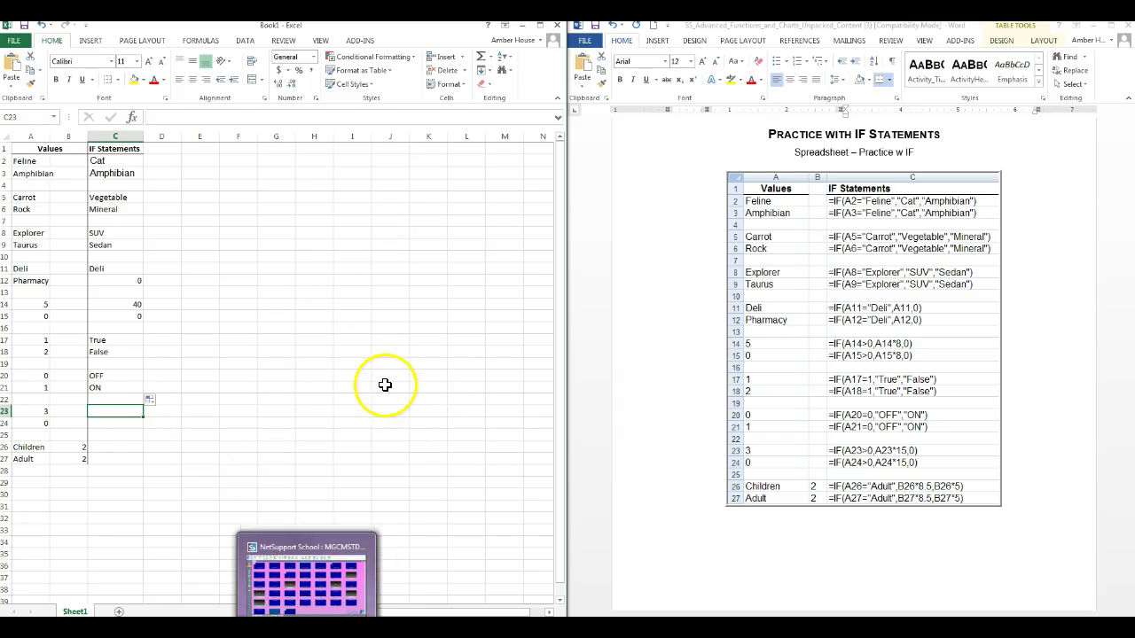
{"action": "type", "text": "=IF("}
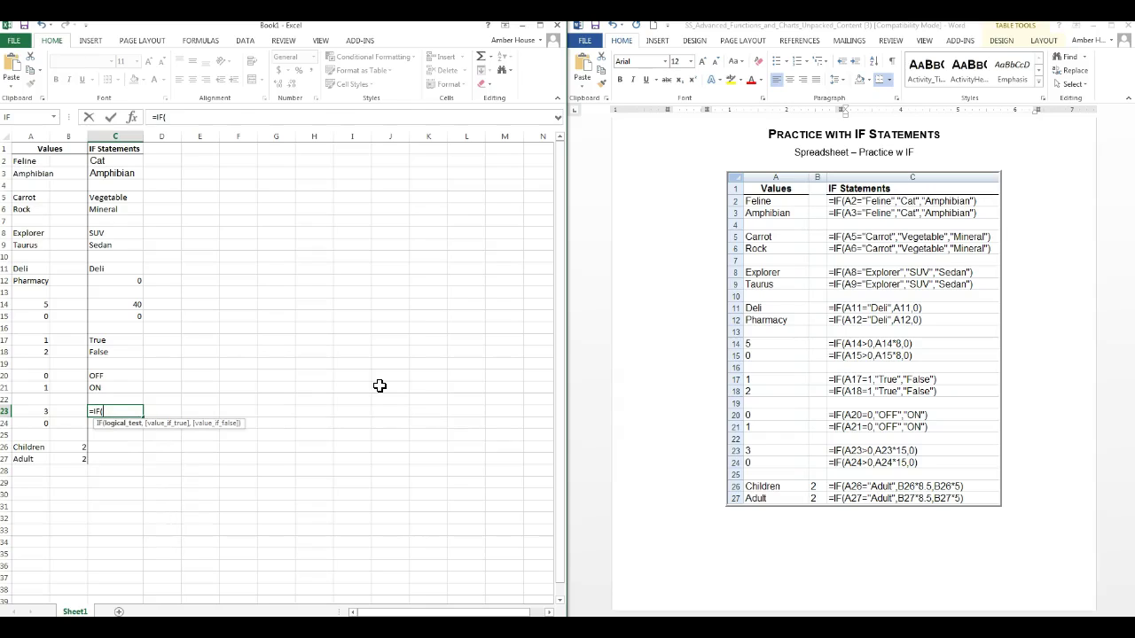
{"action": "left_click", "coordinate": [39, 411]}
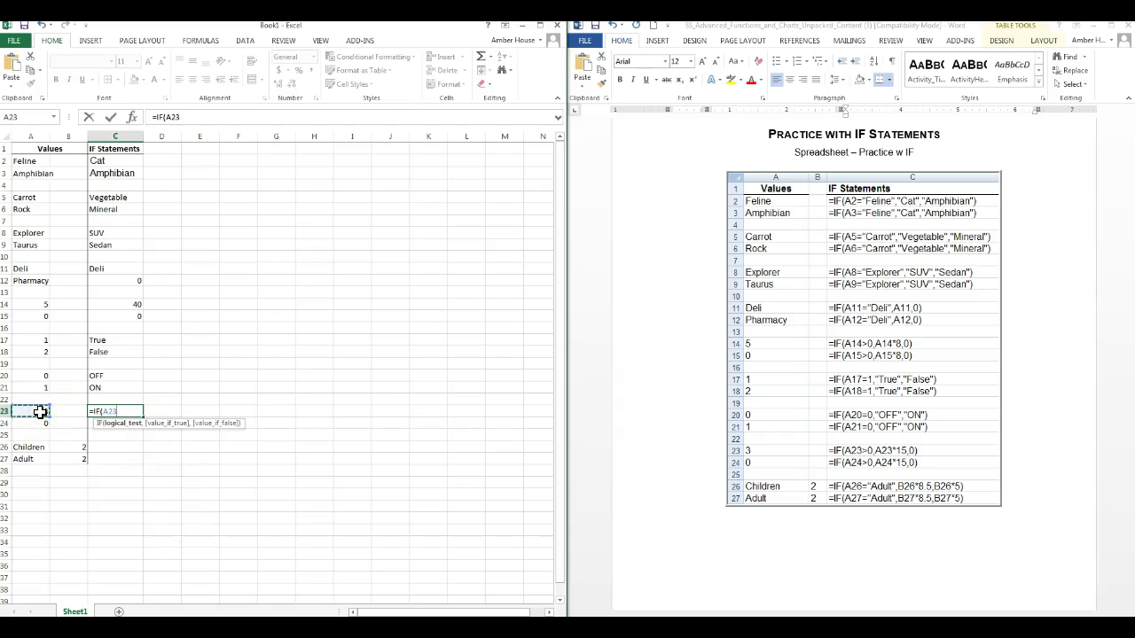
{"action": "key", "text": "ctrl+shift+Down"}
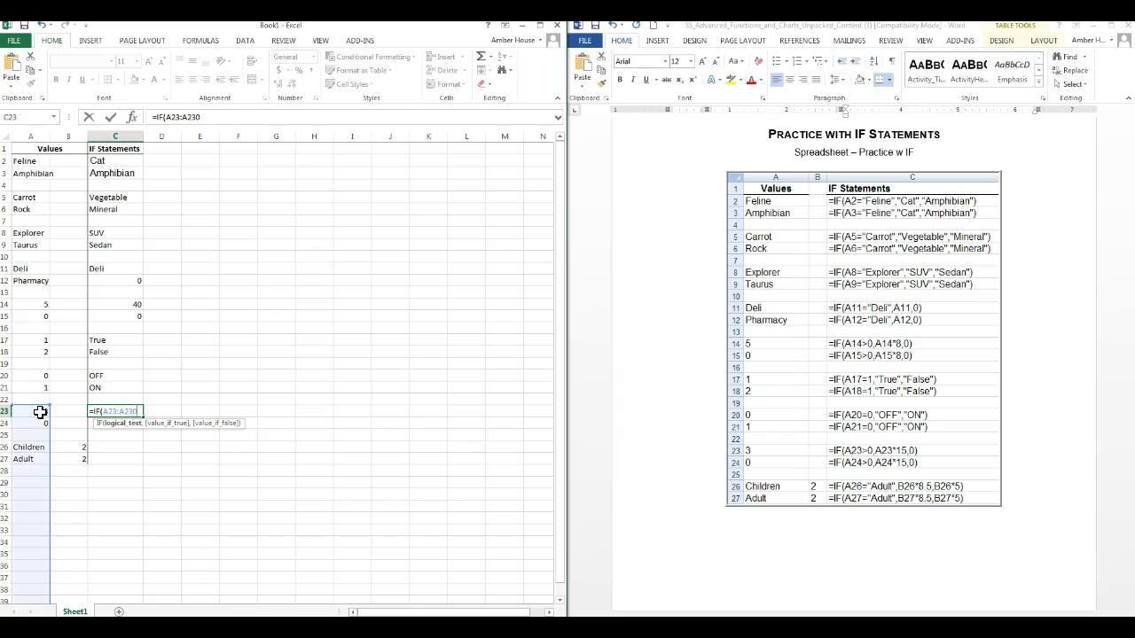
{"action": "type", "text": ","}
{"action": "left_click", "coordinate": [39, 411]}
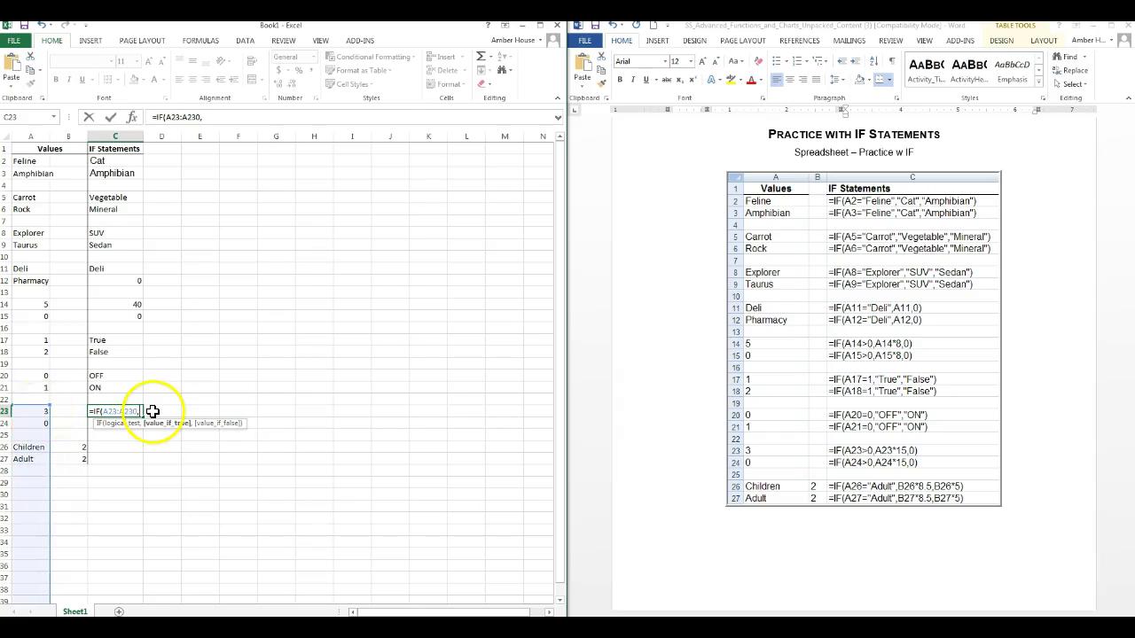
{"action": "key", "text": "BackSpace"}
{"action": "key", "text": "BackSpace"}
{"action": "key", "text": "BackSpace"}
{"action": "key", "text": "BackSpace"}
{"action": "key", "text": "BackSpace"}
{"action": "key", "text": "BackSpace"}
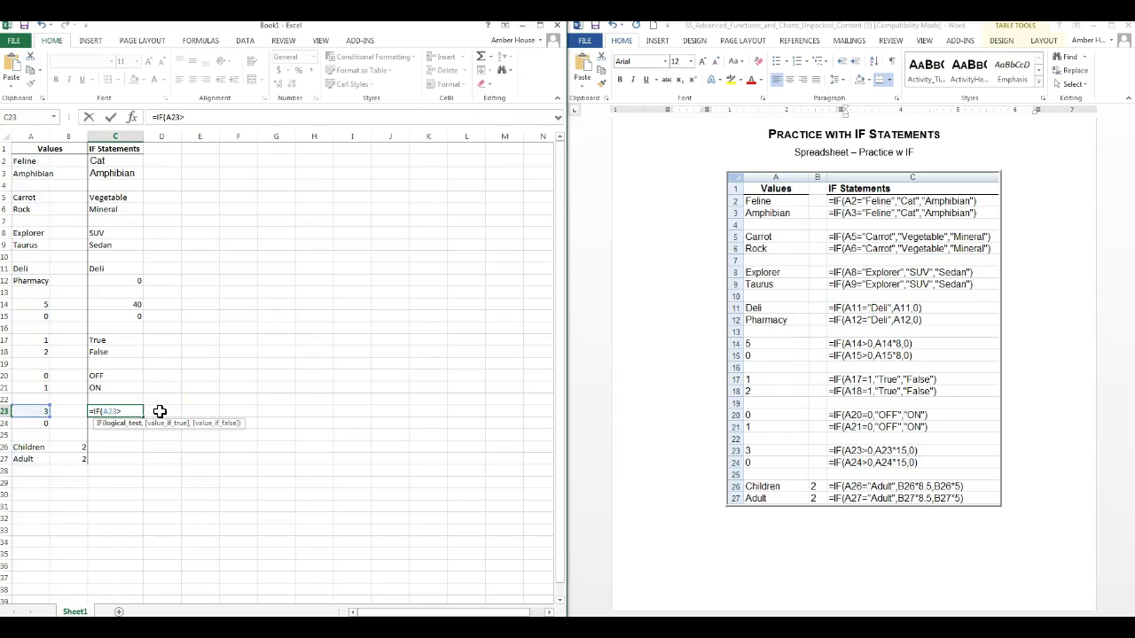
Complete C23's formula as =IF(A23>0,A23*15,0) and fill it down to C24.
{"action": "type", "text": ">0,"}
{"action": "left_click", "coordinate": [40, 408]}
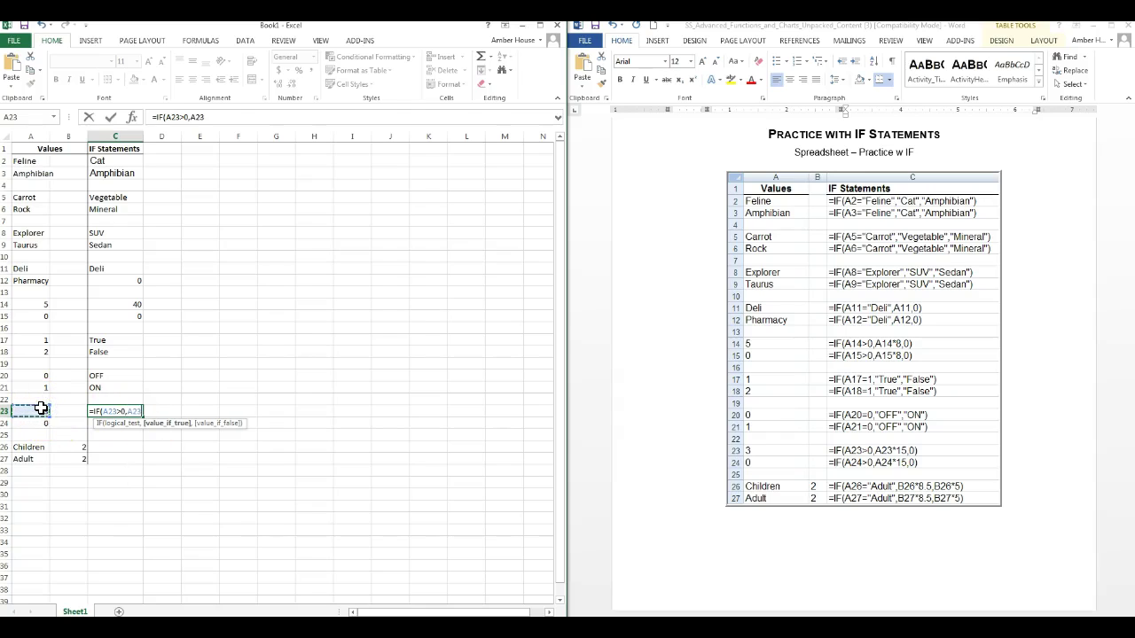
{"action": "type", "text": "*15,0)"}
{"action": "key", "text": "Return"}
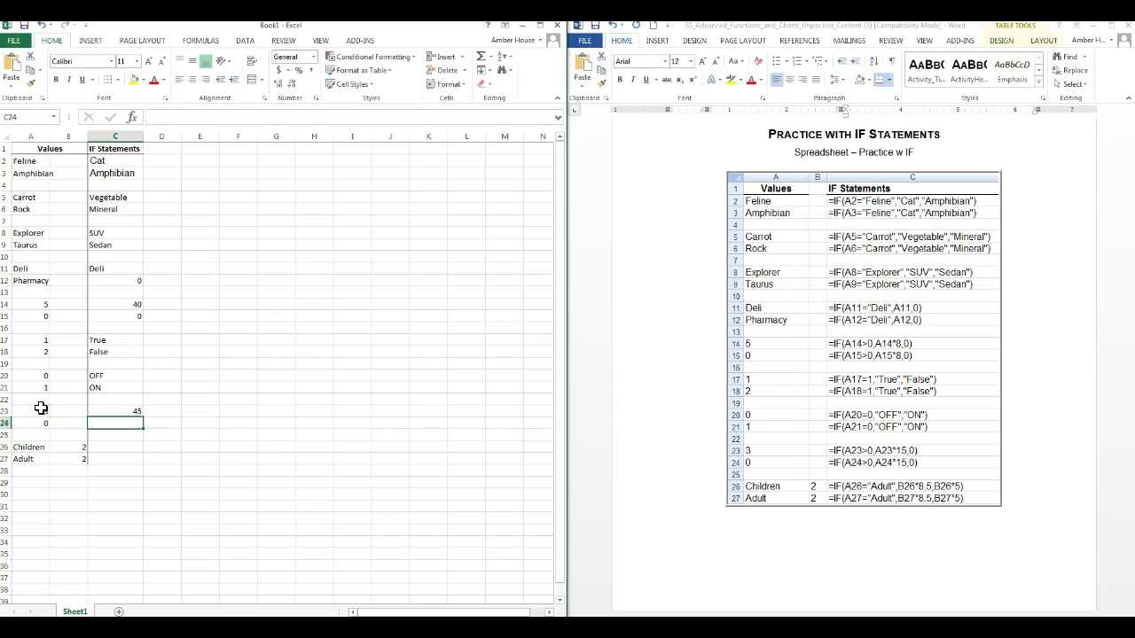
{"action": "left_click", "coordinate": [131, 413]}
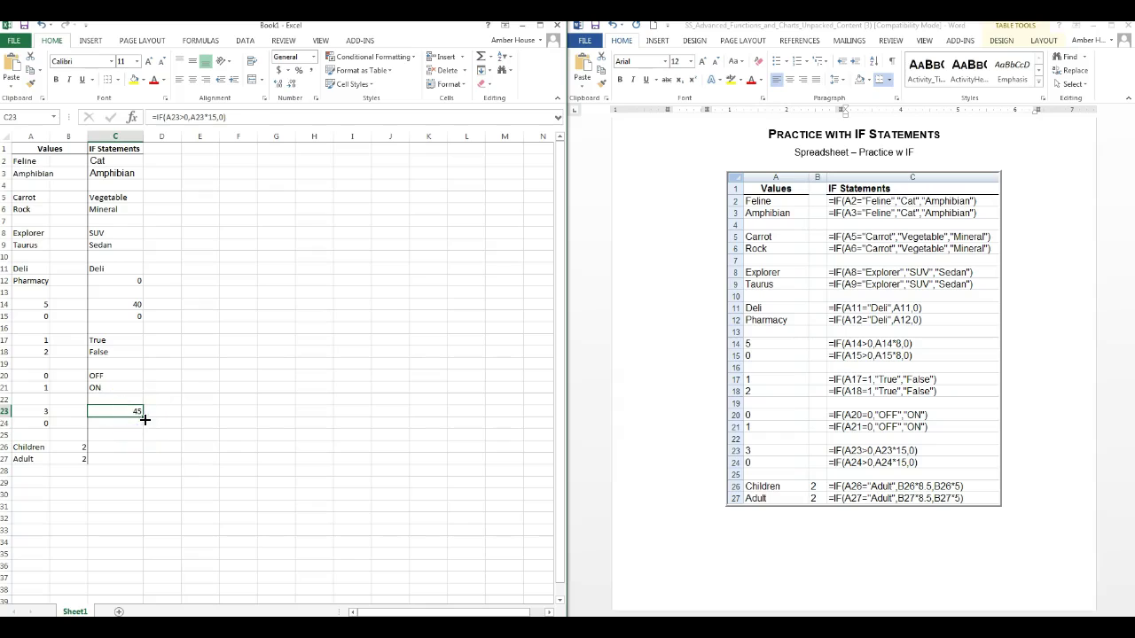
{"action": "left_click_drag", "start_coordinate": [142, 416], "coordinate": [141, 425]}
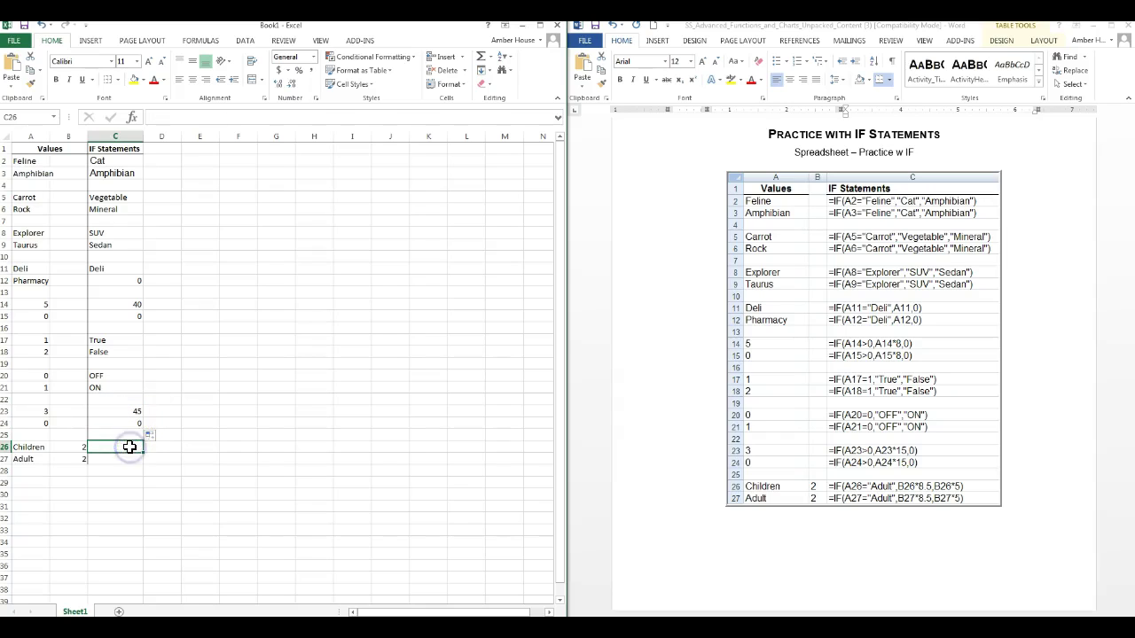
Enter the formula =IF(A26="Adult",B26*8.5,B26*5) in cell C26.
{"action": "type", "text": "="}
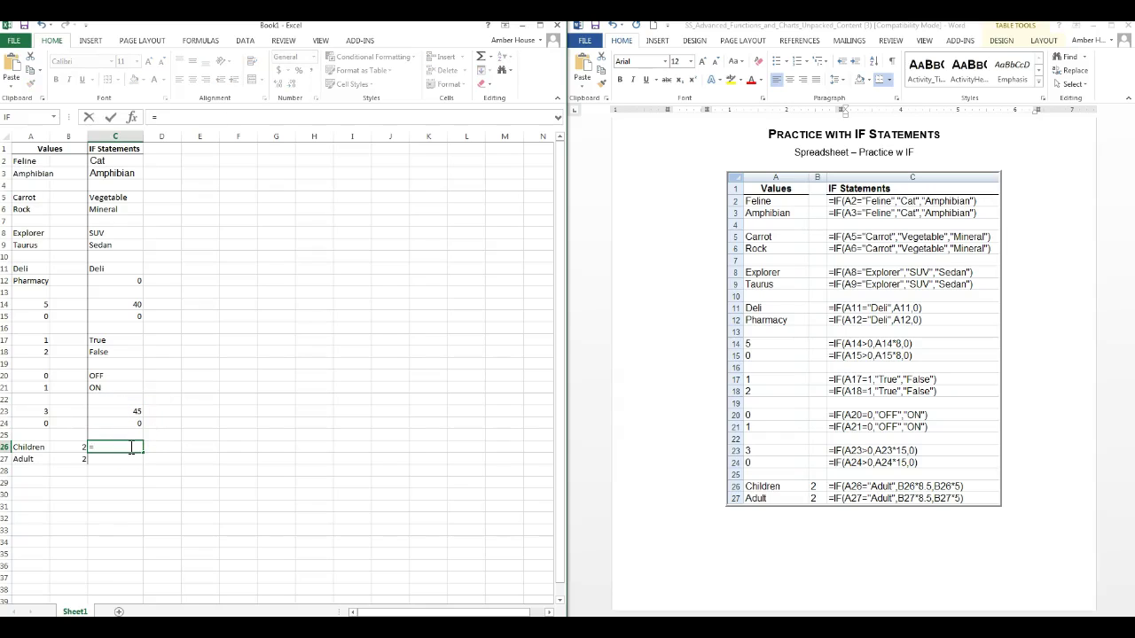
{"action": "type", "text": "IF("}
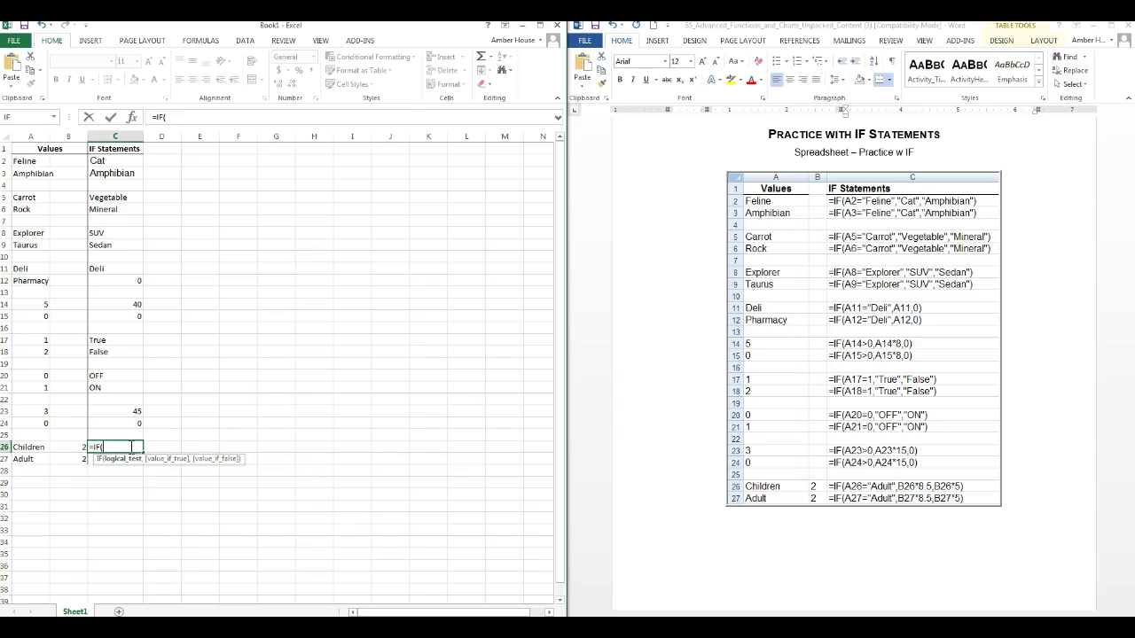
{"action": "left_click", "coordinate": [34, 448]}
{"action": "type", "text": "=\"Adult\","}
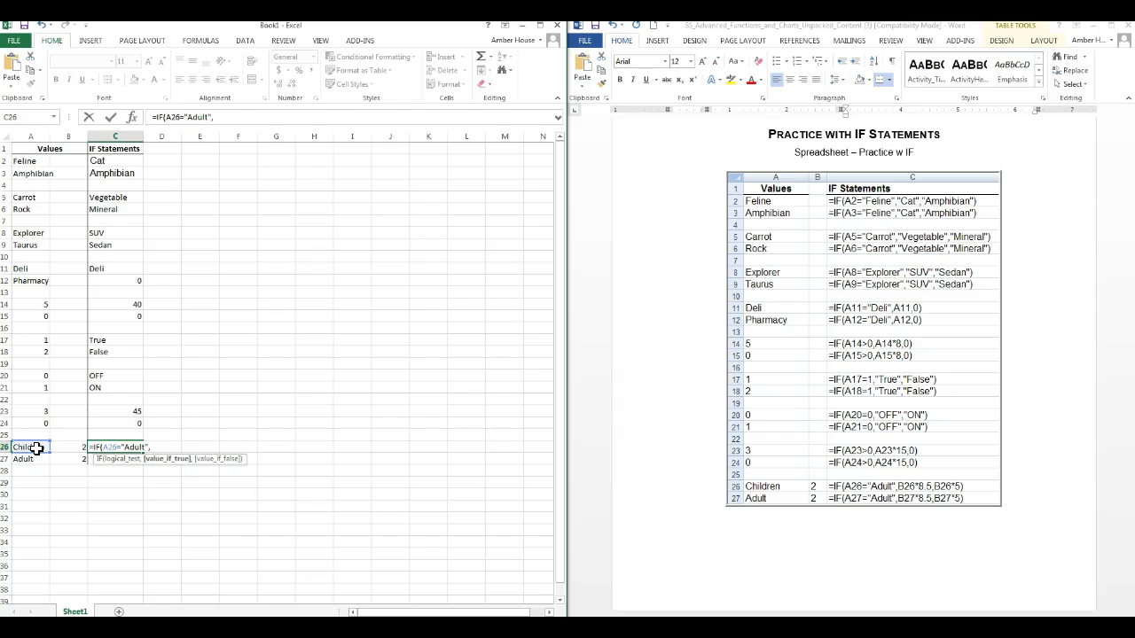
{"action": "left_click", "coordinate": [36, 448]}
{"action": "left_click", "coordinate": [69, 450]}
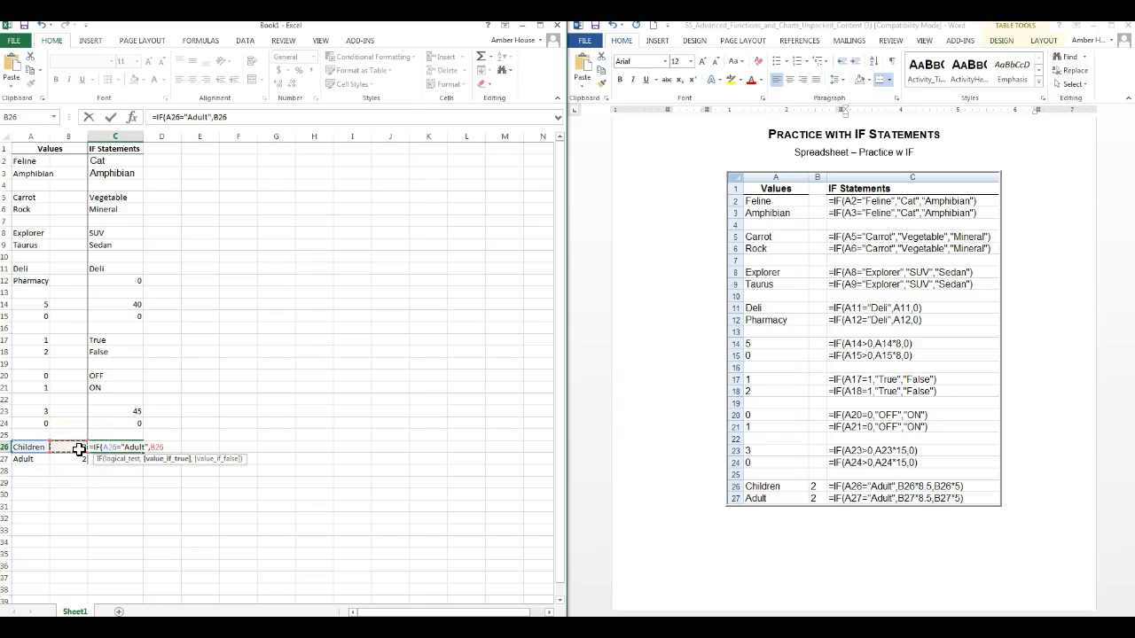
{"action": "type", "text": "*8.5,"}
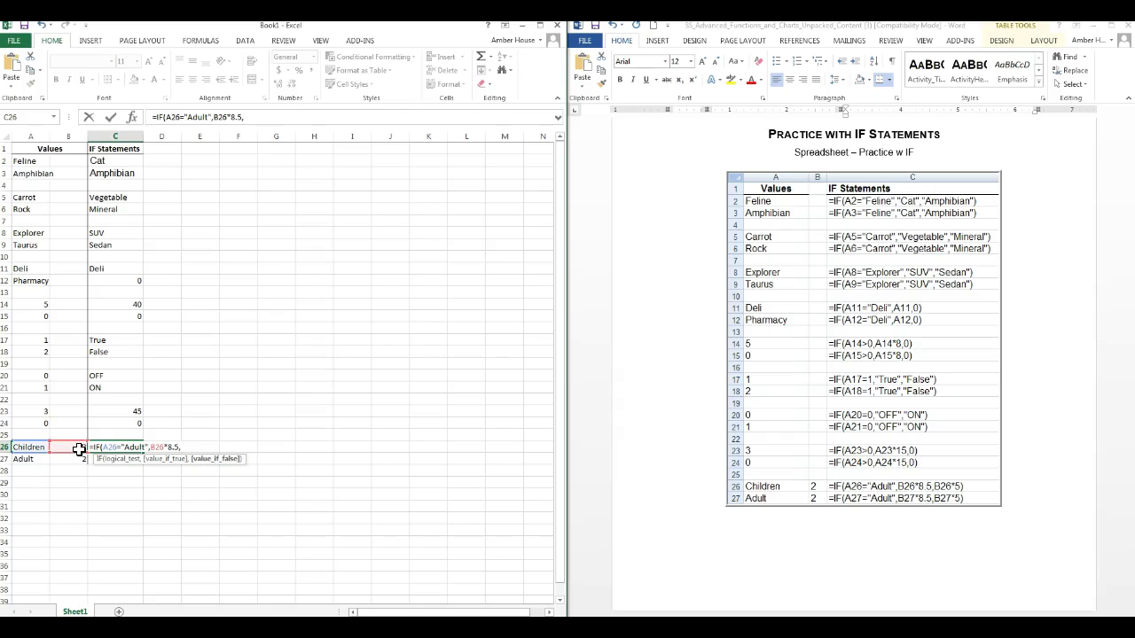
{"action": "left_click", "coordinate": [79, 450]}
{"action": "type", "text": "*5)"}
{"action": "key", "text": "Return"}
Fill the IF formula from cell C26 down to cell C27.
{"action": "left_click", "coordinate": [140, 448]}
{"action": "left_click_drag", "start_coordinate": [142, 453], "coordinate": [142, 462]}
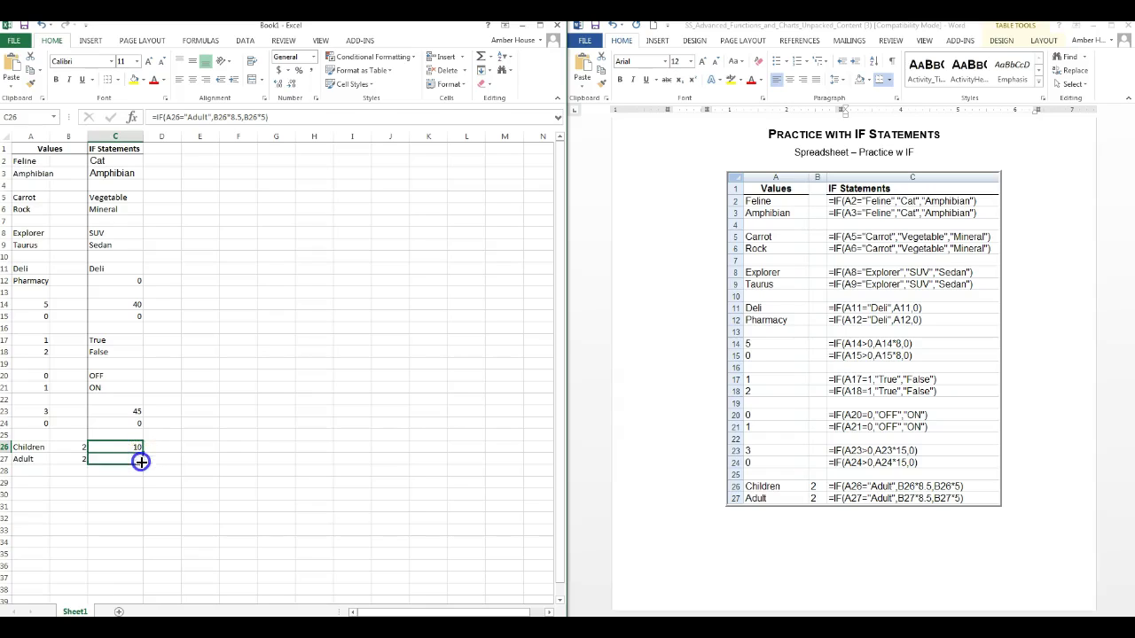
{"action": "left_click", "coordinate": [104, 528]}
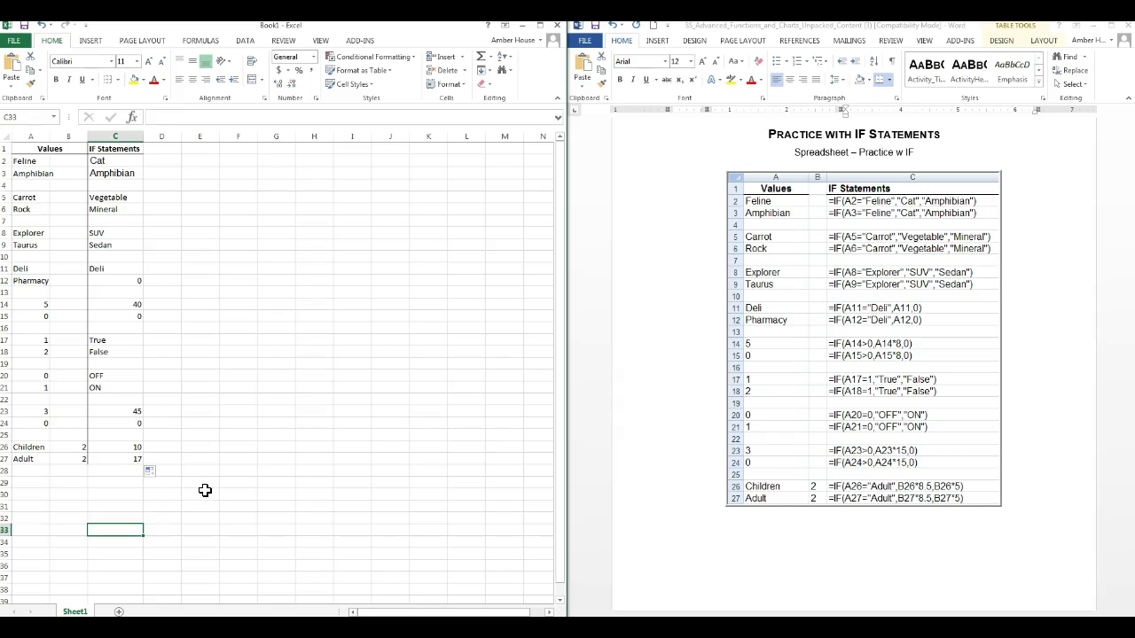
Show the formulas instead of their results and autofit column C to display them in full.
{"action": "key", "text": "ctrl+grave"}
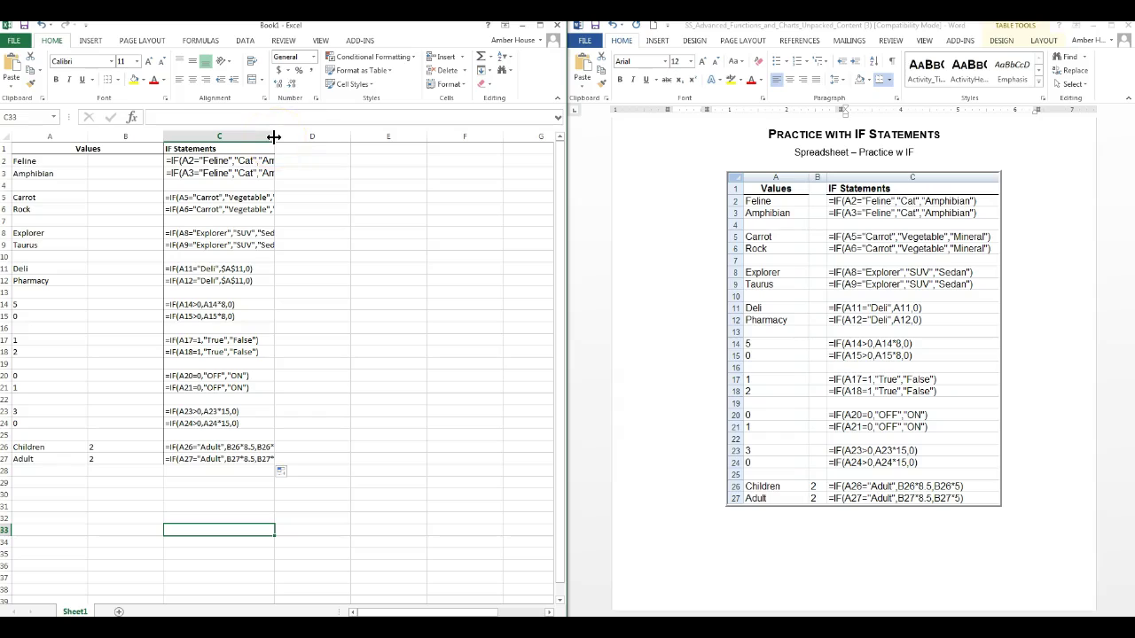
{"action": "left_click", "coordinate": [274, 136]}
{"action": "double_click", "coordinate": [275, 139]}
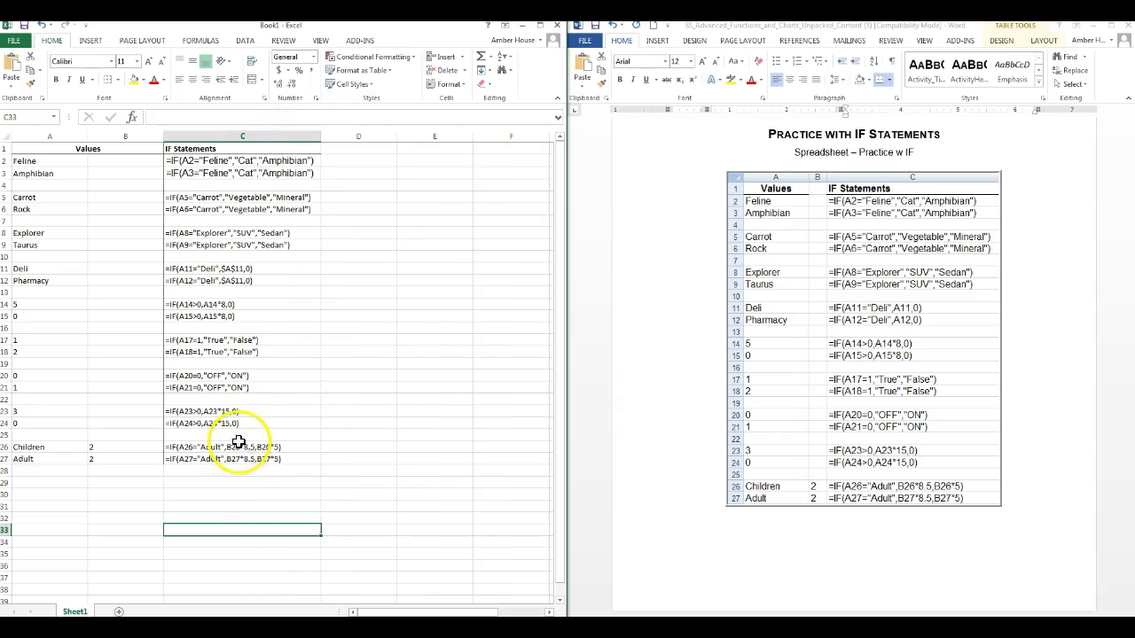
Save the worksheet to the Desktop as a PDF named Book1 and close the published PDF.
{"action": "left_click", "coordinate": [15, 42]}
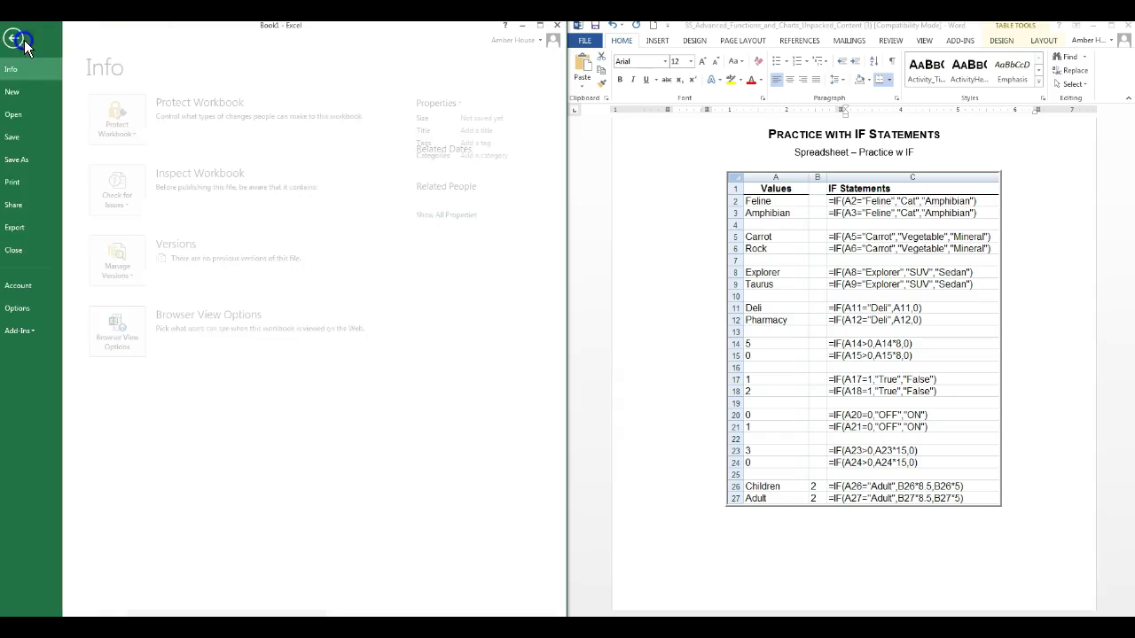
{"action": "left_click", "coordinate": [34, 163]}
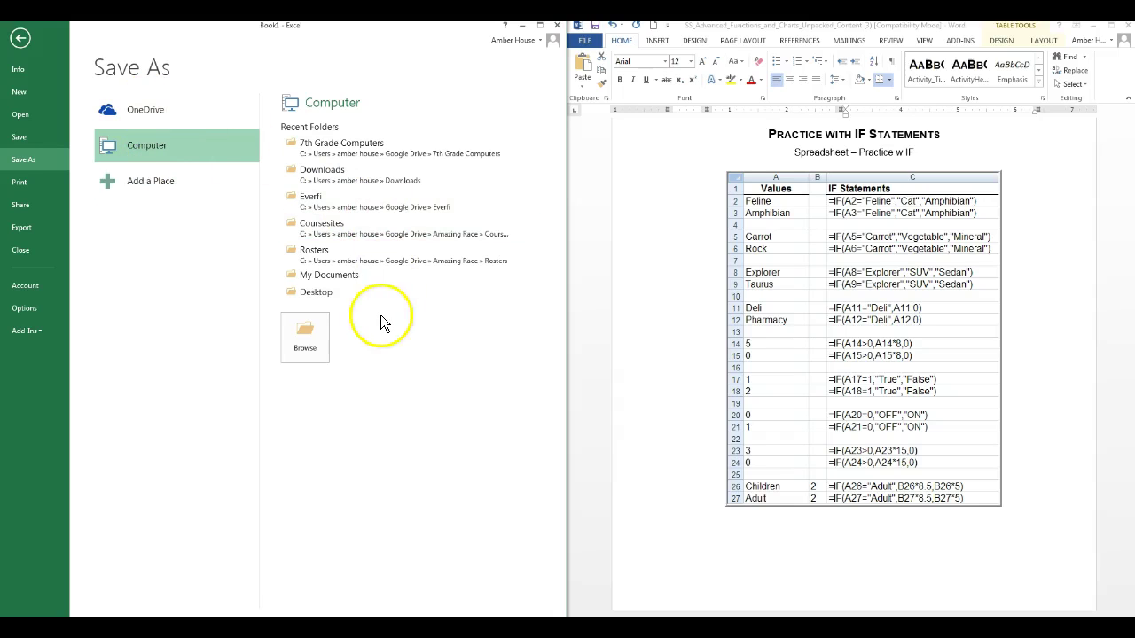
{"action": "left_click", "coordinate": [321, 293]}
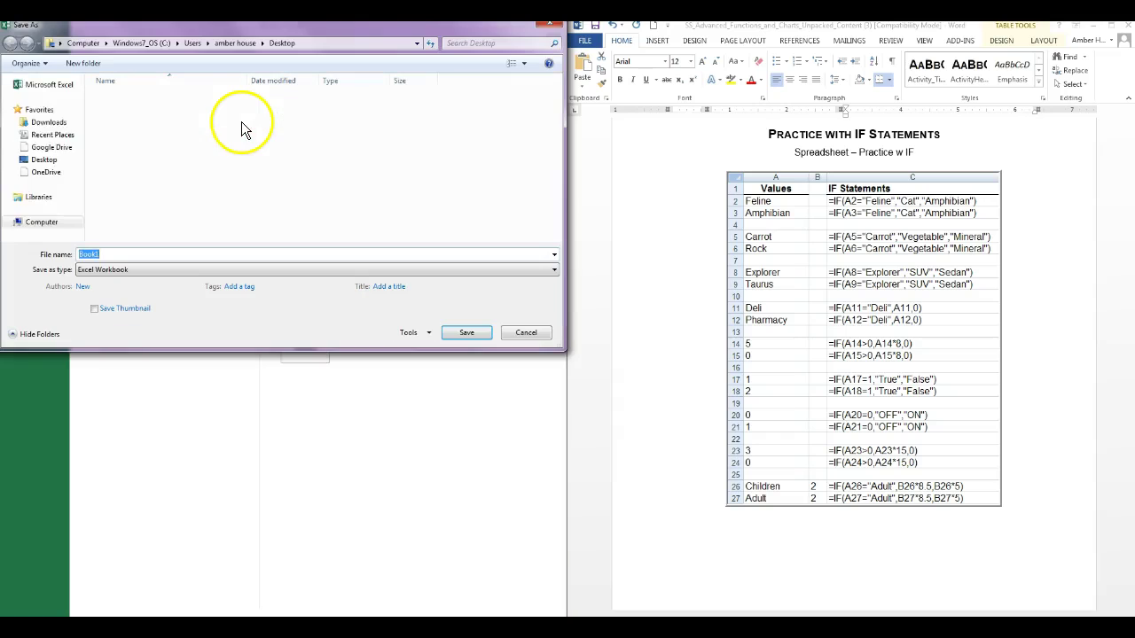
{"action": "left_click", "coordinate": [102, 268]}
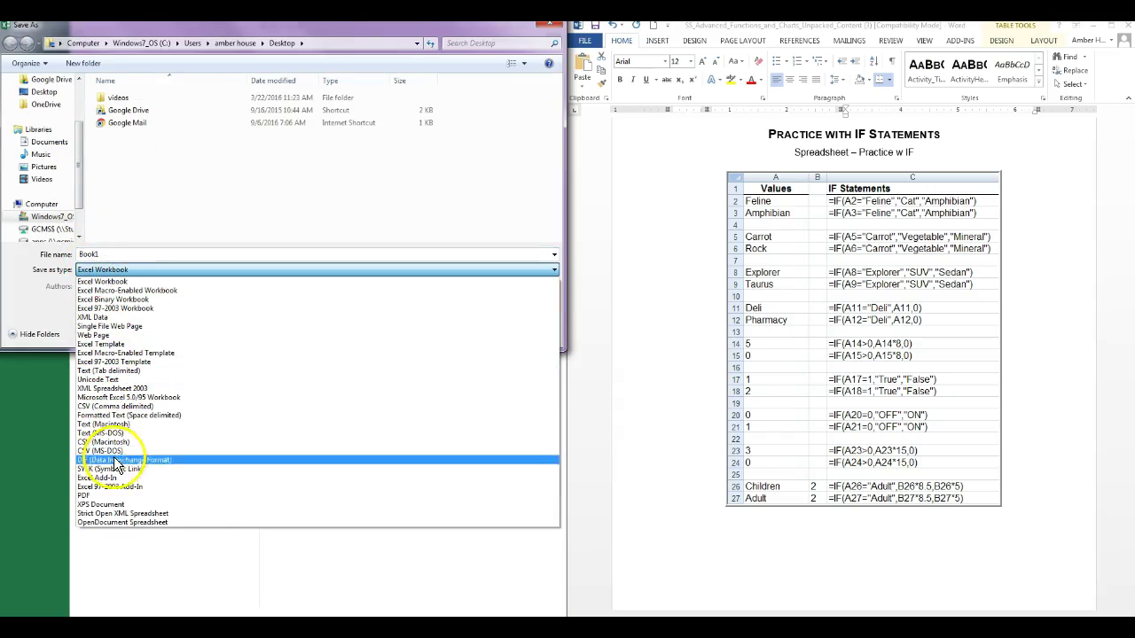
{"action": "left_click", "coordinate": [117, 496]}
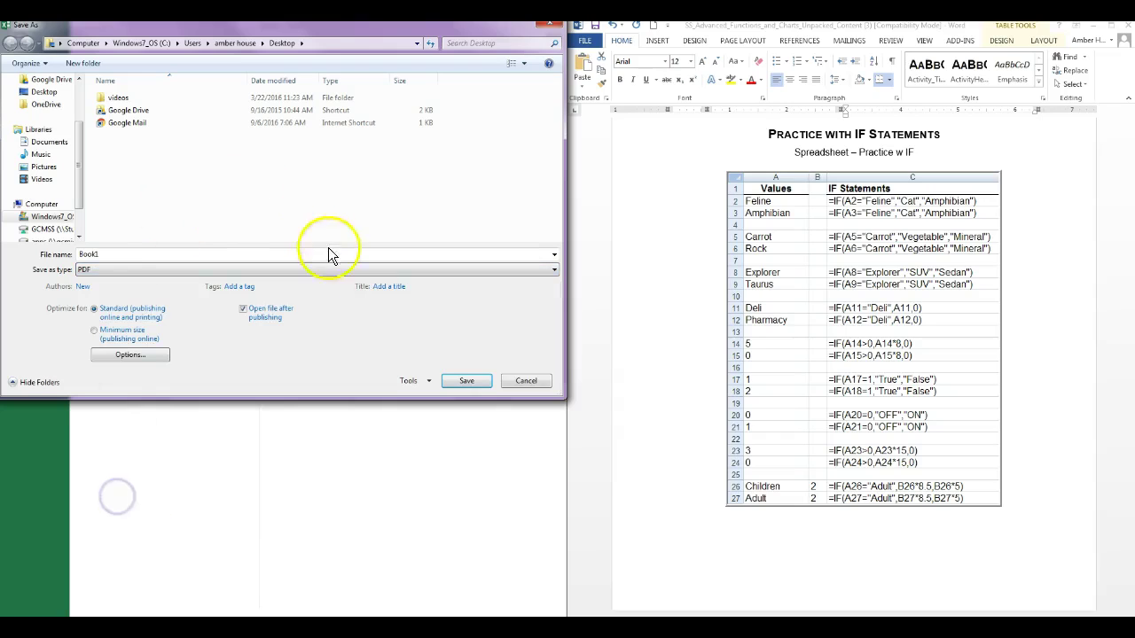
{"action": "left_click", "coordinate": [461, 381]}
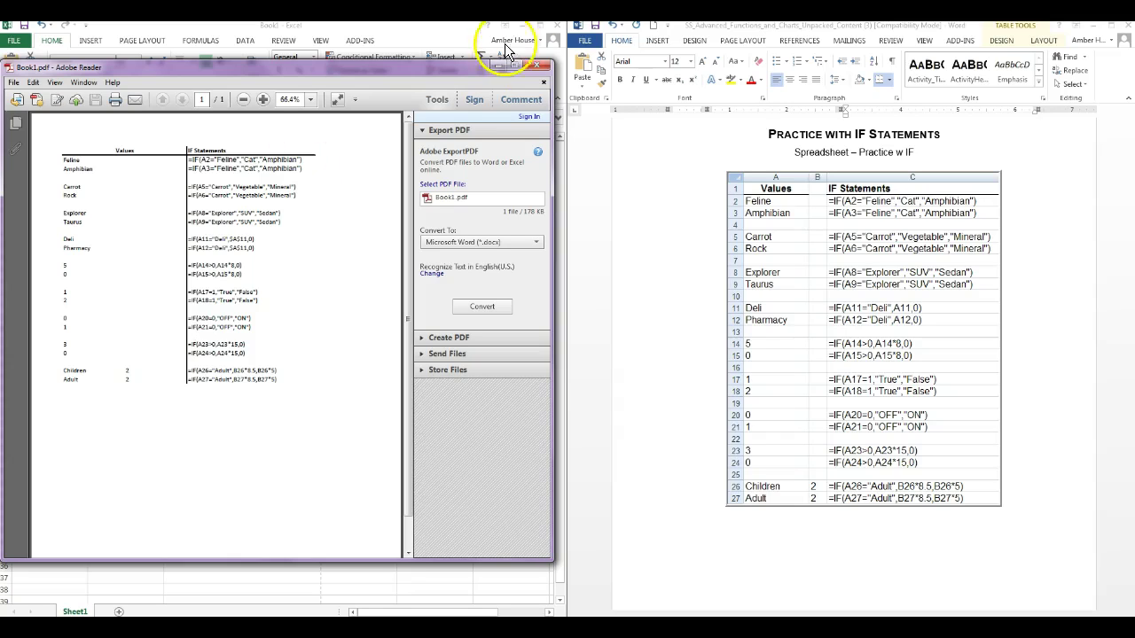
{"action": "left_click", "coordinate": [536, 64]}
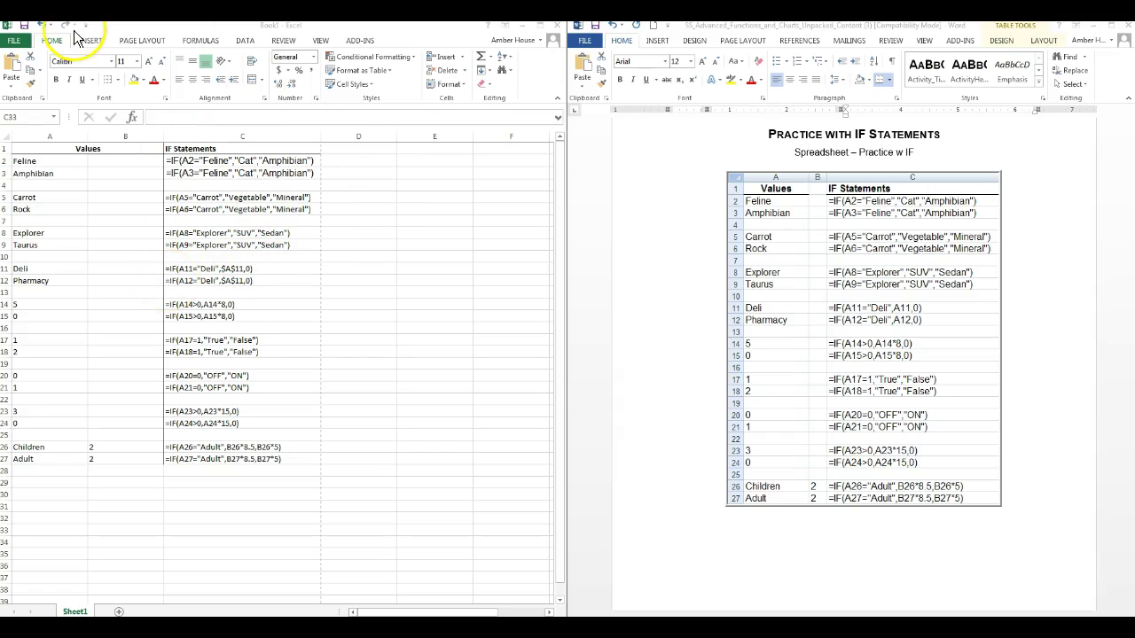
Turn off the formula display to show the calculated results in the worksheet again.
{"action": "left_click", "coordinate": [22, 44]}
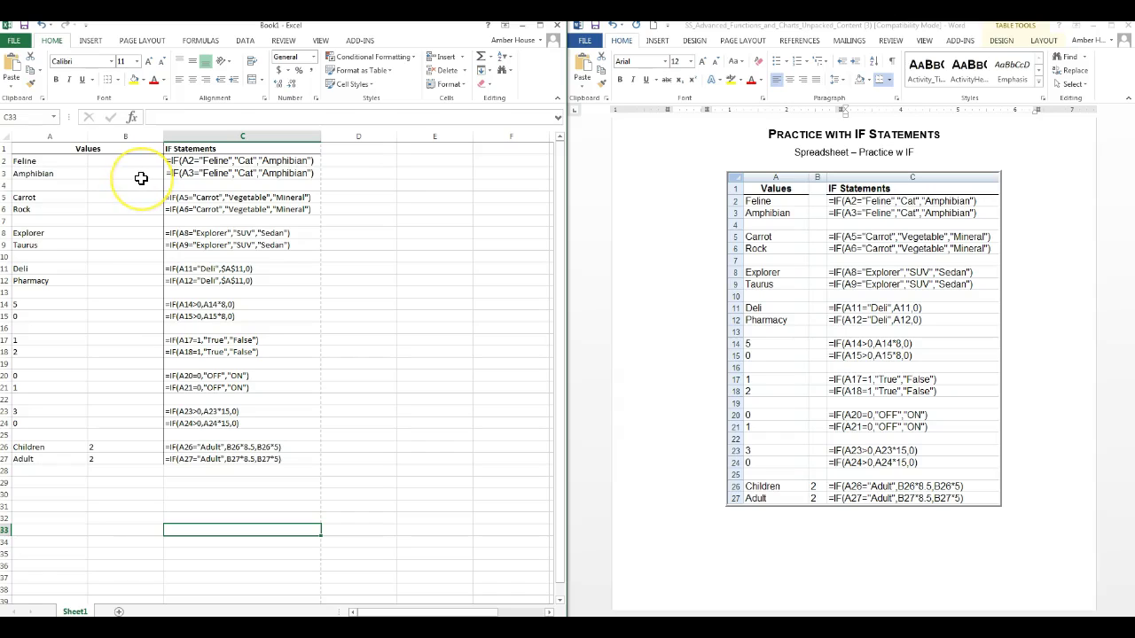
{"action": "key", "text": "ctrl+grave"}
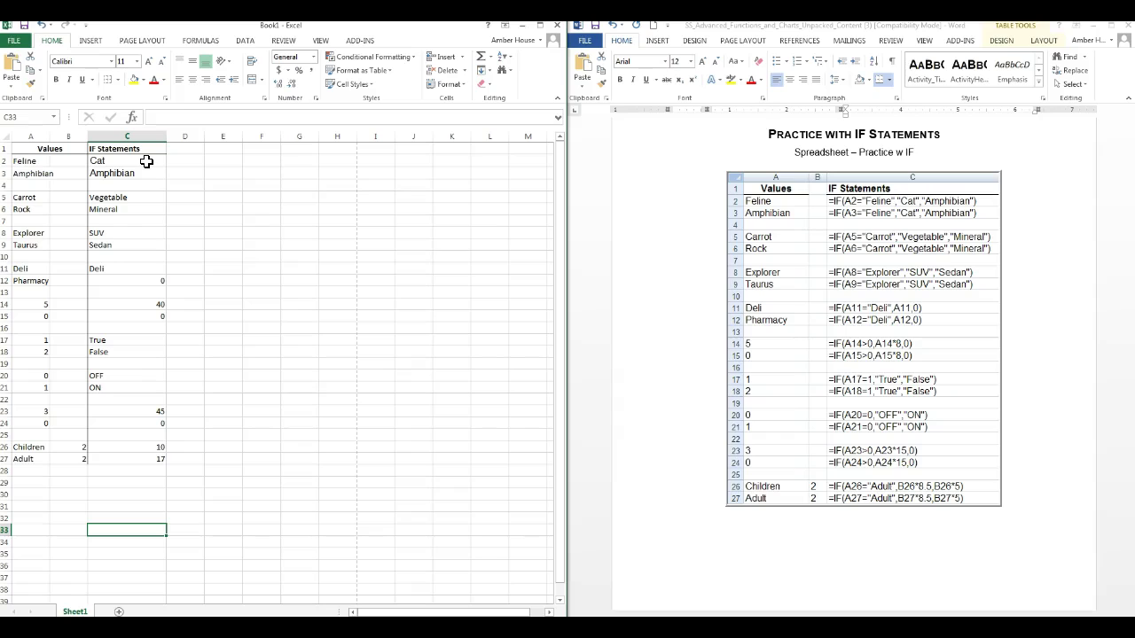
{"action": "left_click", "coordinate": [251, 172]}
{"action": "type", "text": "\""}
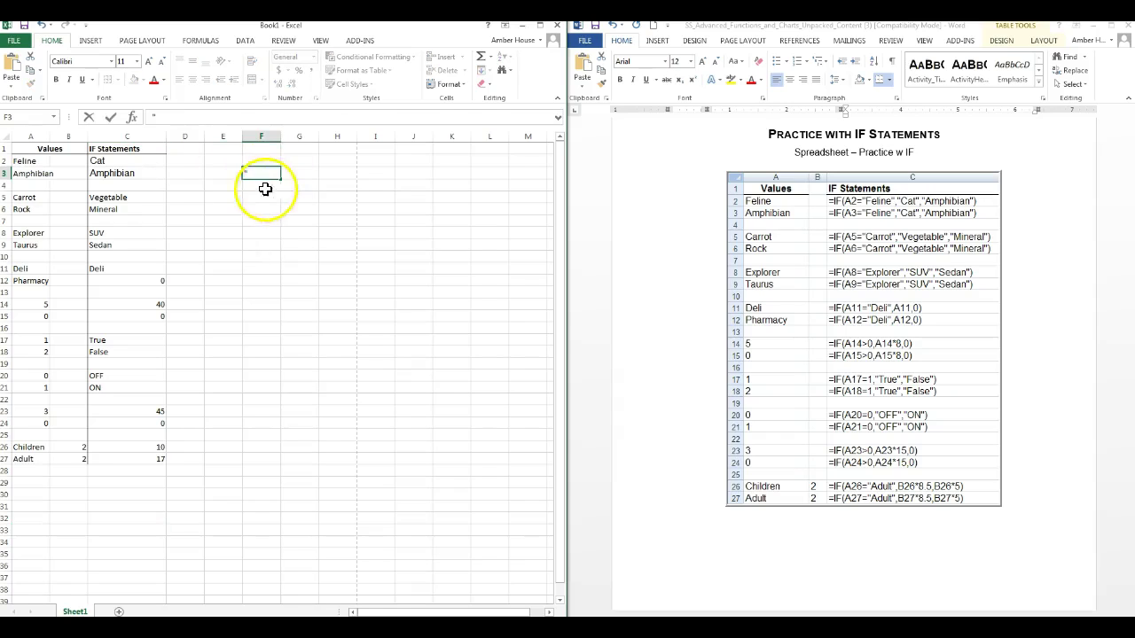
{"action": "left_click_drag", "start_coordinate": [263, 171], "coordinate": [232, 165]}
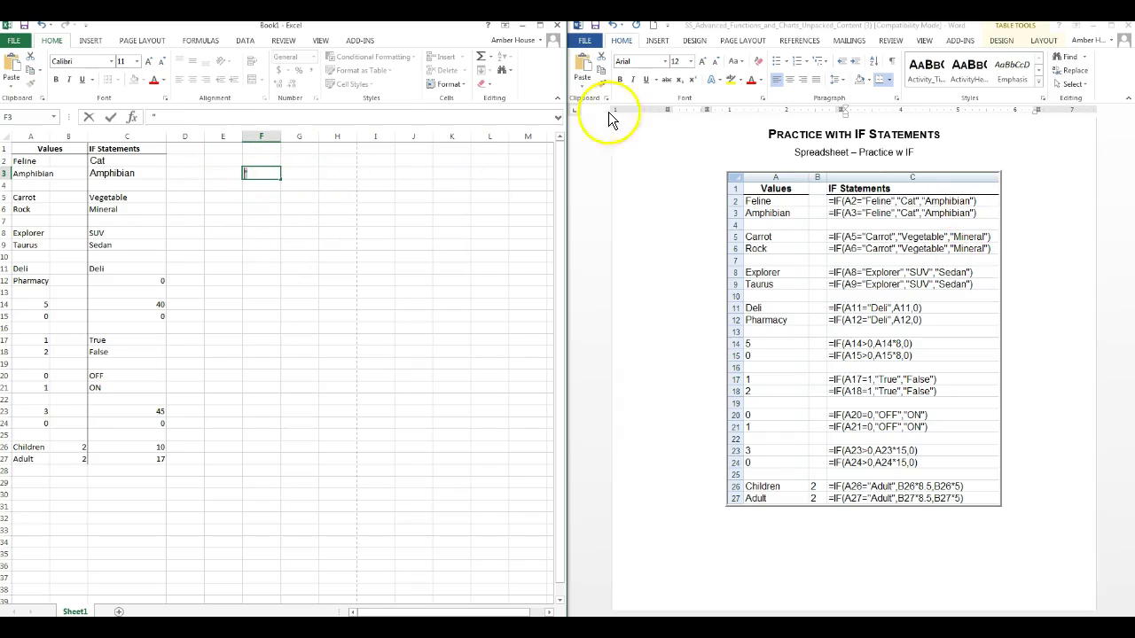
{"action": "left_click", "coordinate": [256, 222]}
{"action": "left_click", "coordinate": [264, 173]}
{"action": "key", "text": "Delete"}
{"action": "left_click", "coordinate": [257, 267]}
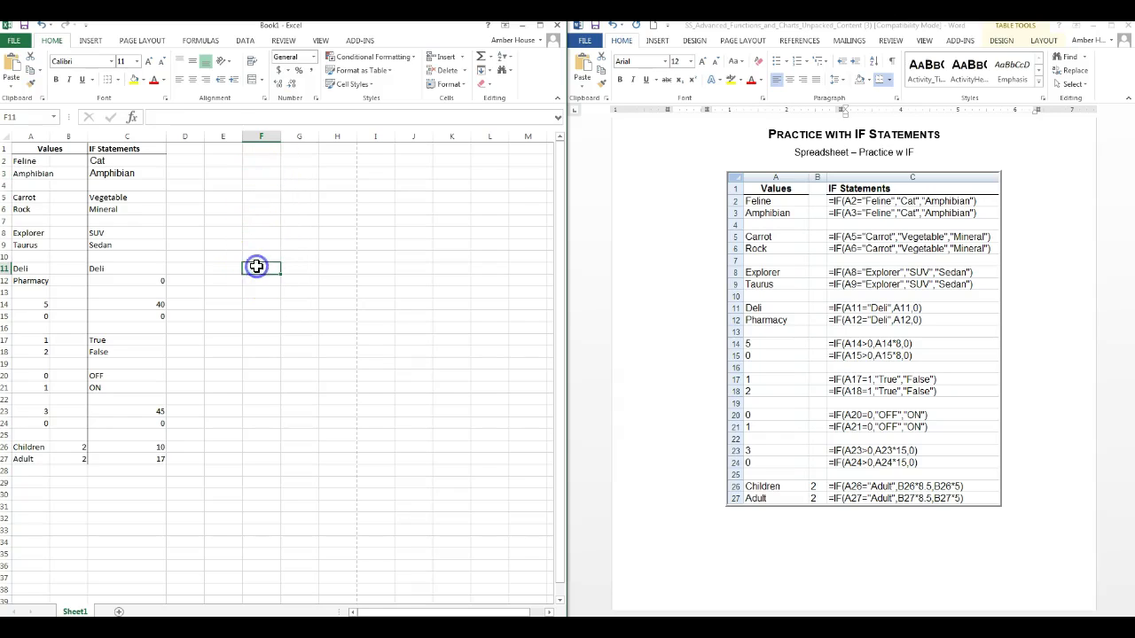
{"action": "left_click", "coordinate": [259, 162]}
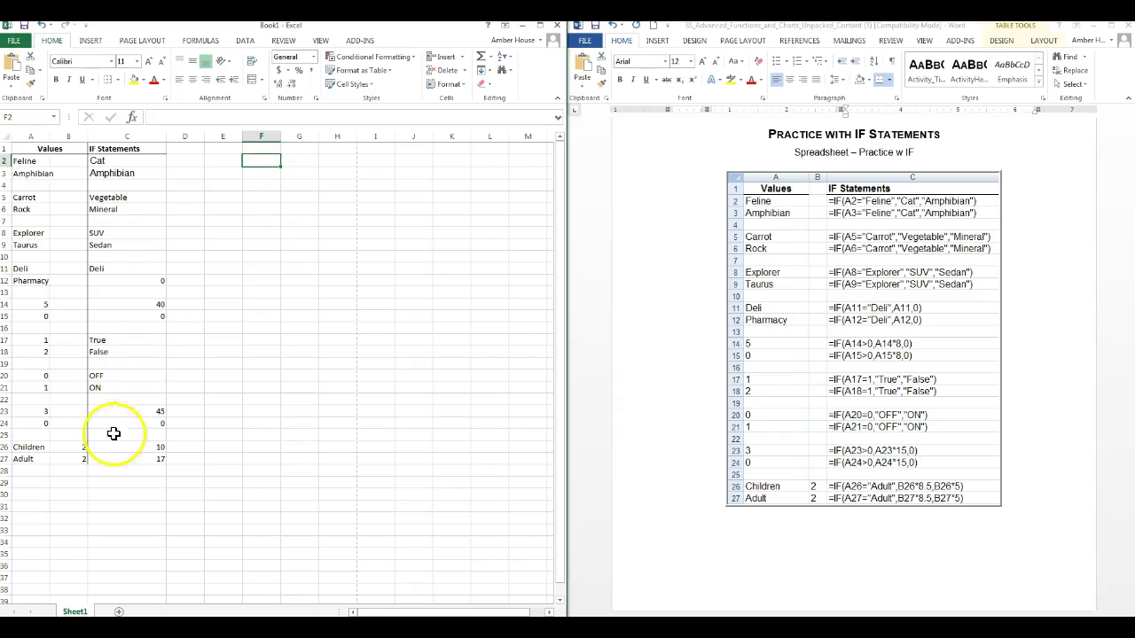